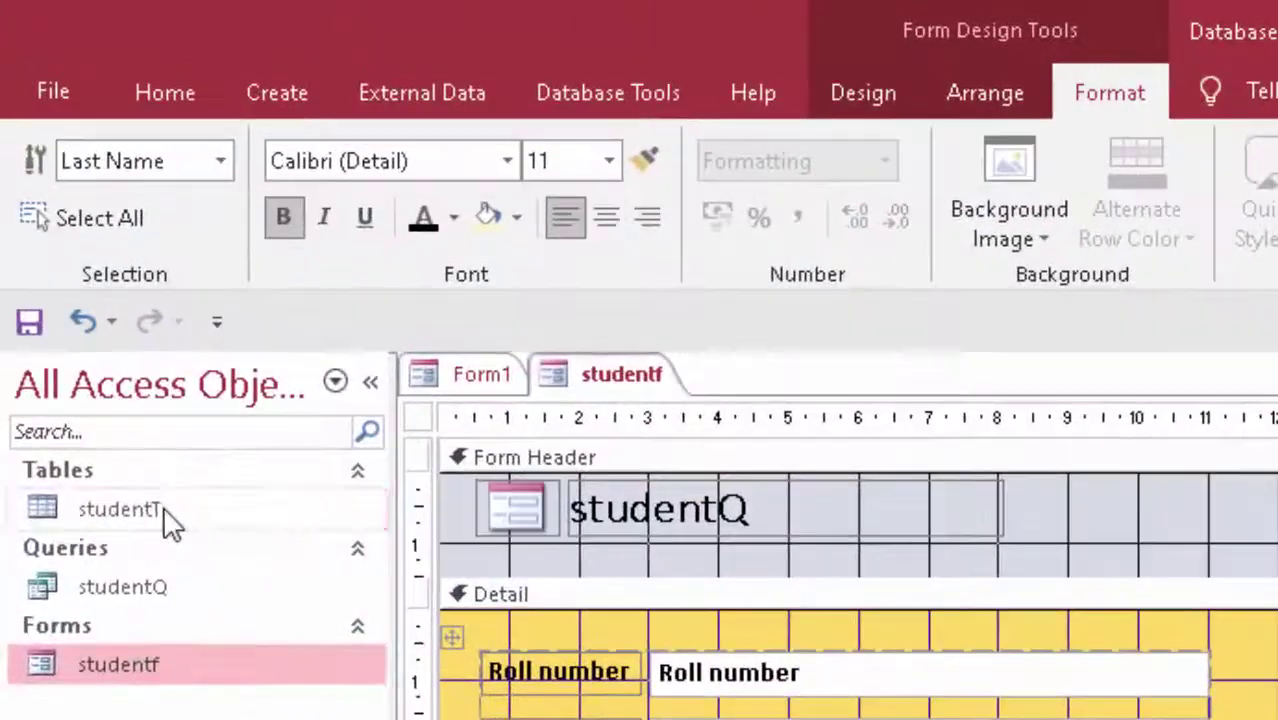
# Open the studentT table in Design View from the navigation pane
pyautogui.click(80, 257)
pyautogui.rightClick(161, 507)
pyautogui.click(268, 578)
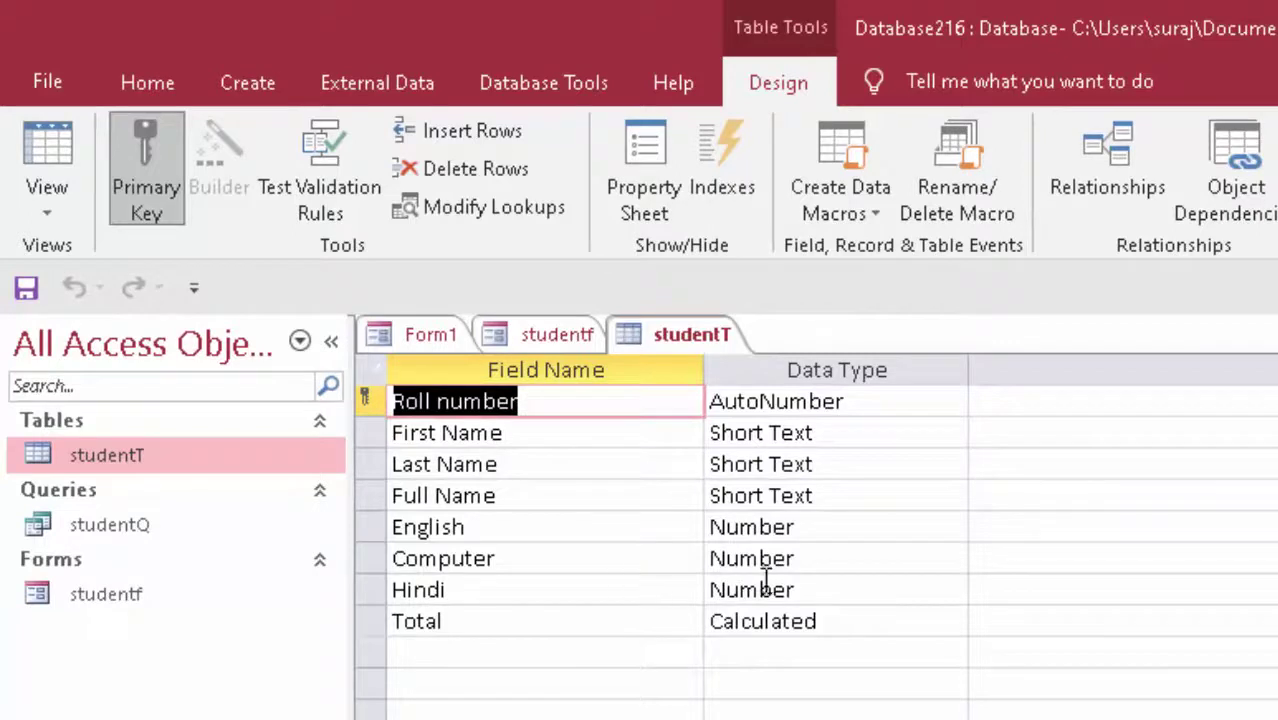
# Keep Total Calculated as [English]+[Hindi]+[Computer], then save to show totals 167, 188, 146, 166
pyautogui.click(590, 621)
pyautogui.click(838, 621)
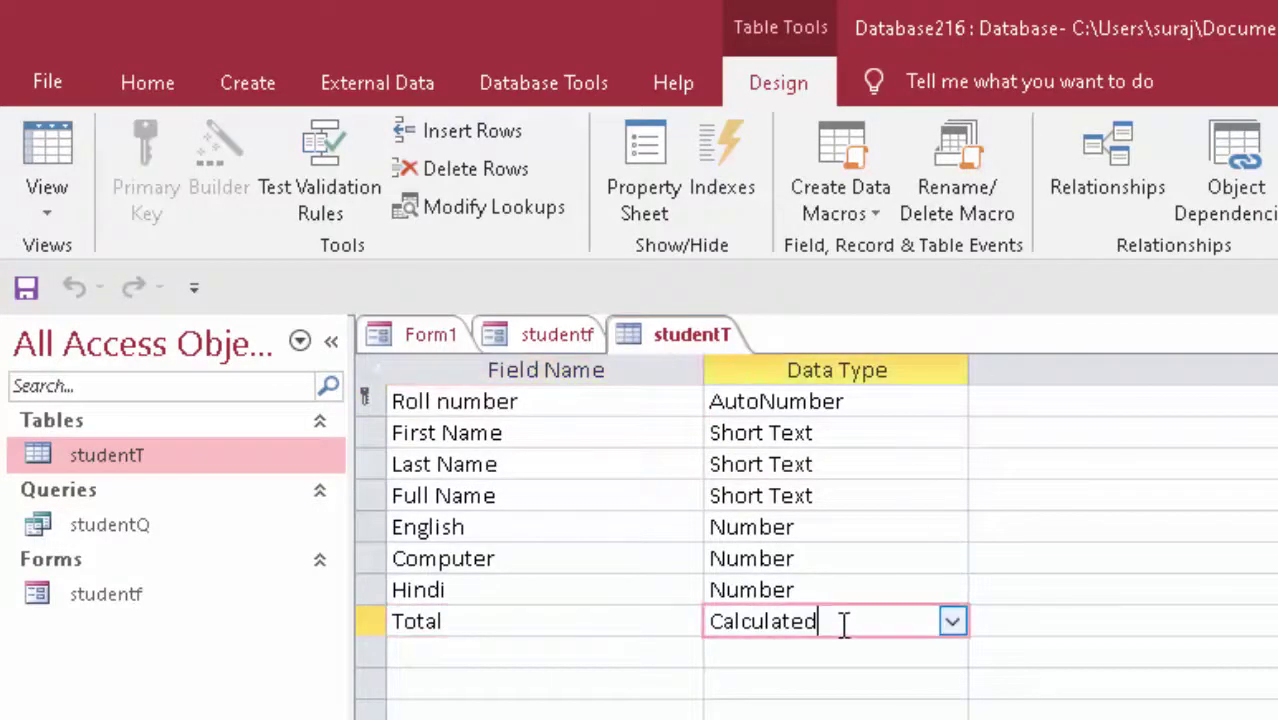
pyautogui.click(953, 622)
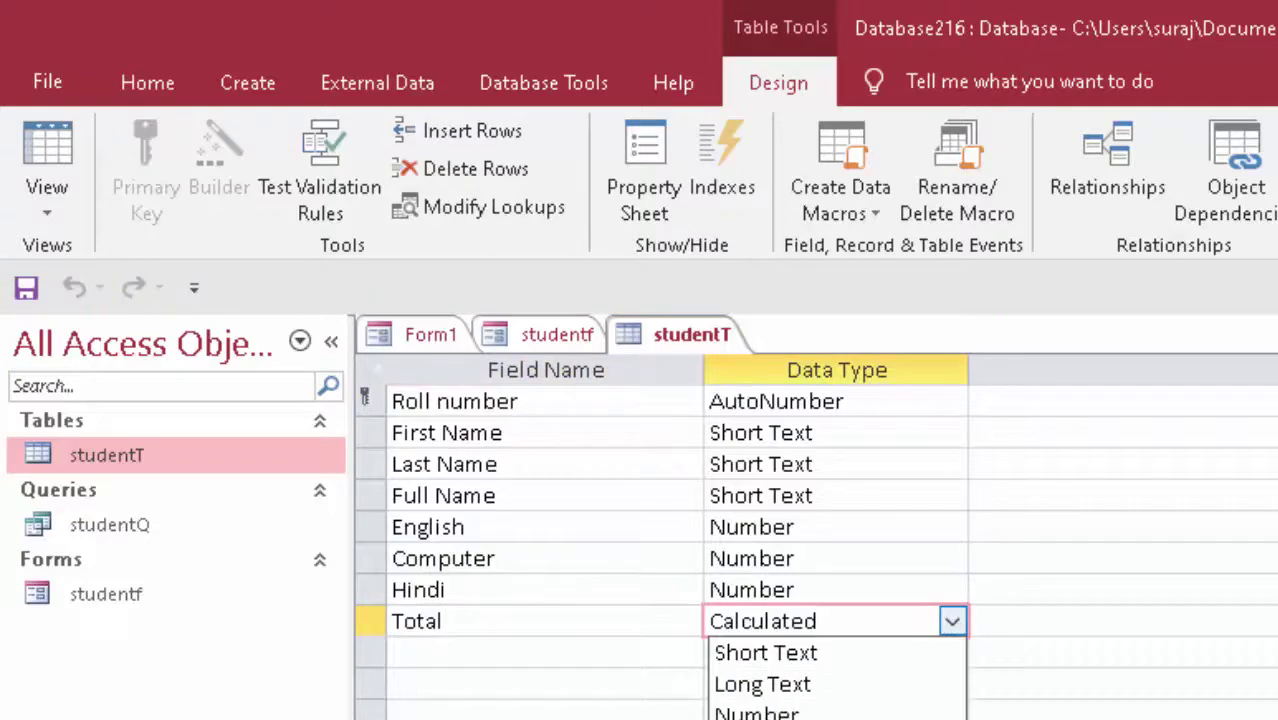
pyautogui.press('Return')
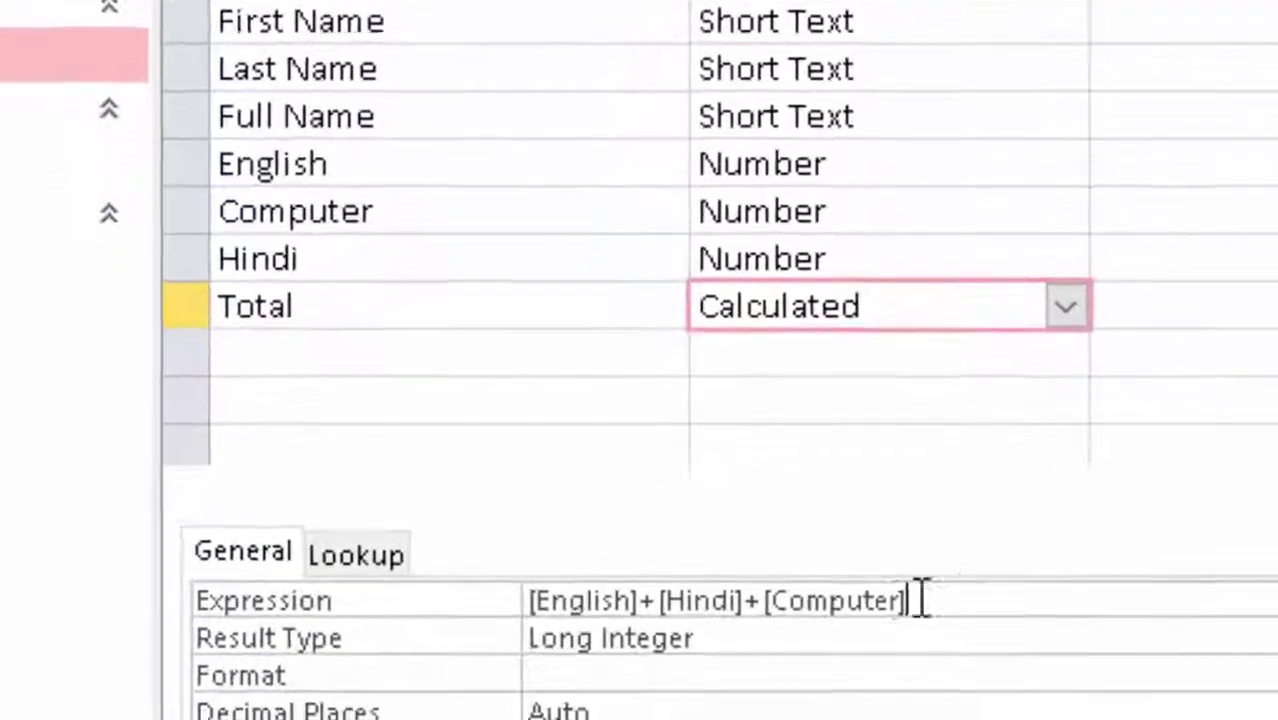
pyautogui.moveTo(918, 547); pyautogui.dragTo(561, 577)
pyautogui.click(482, 571)
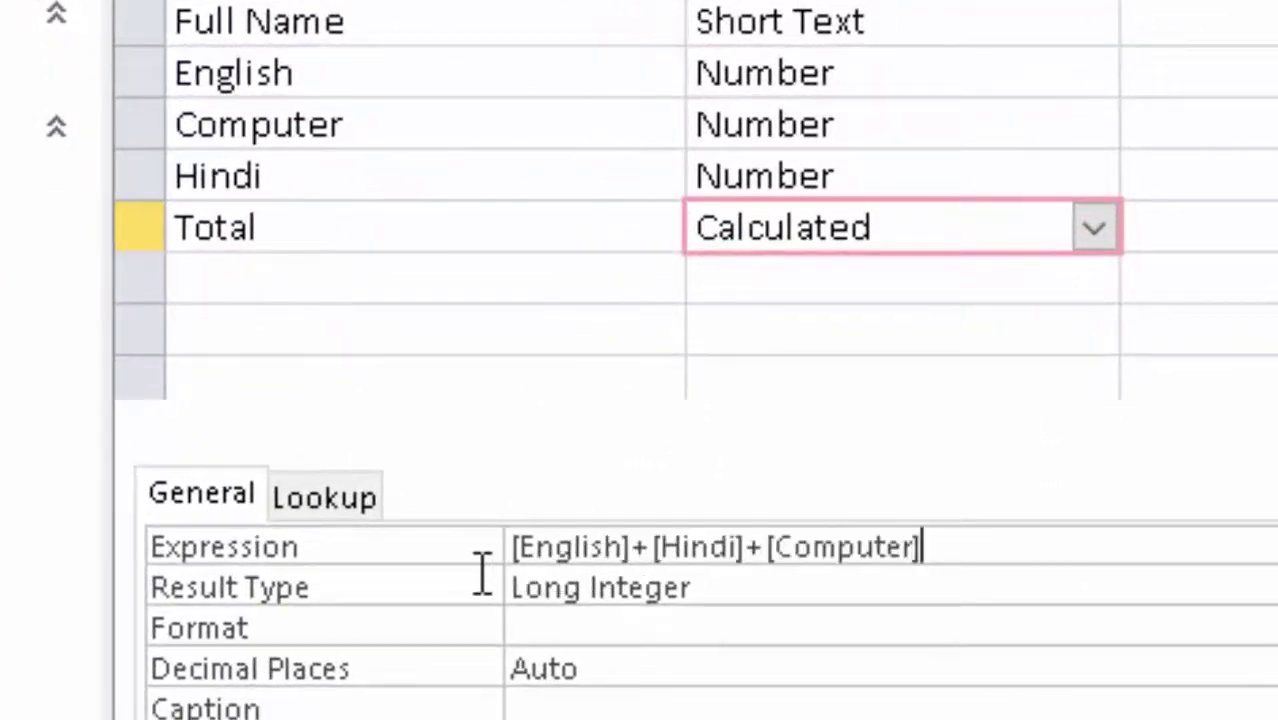
pyautogui.click(365, 571)
pyautogui.click(354, 571)
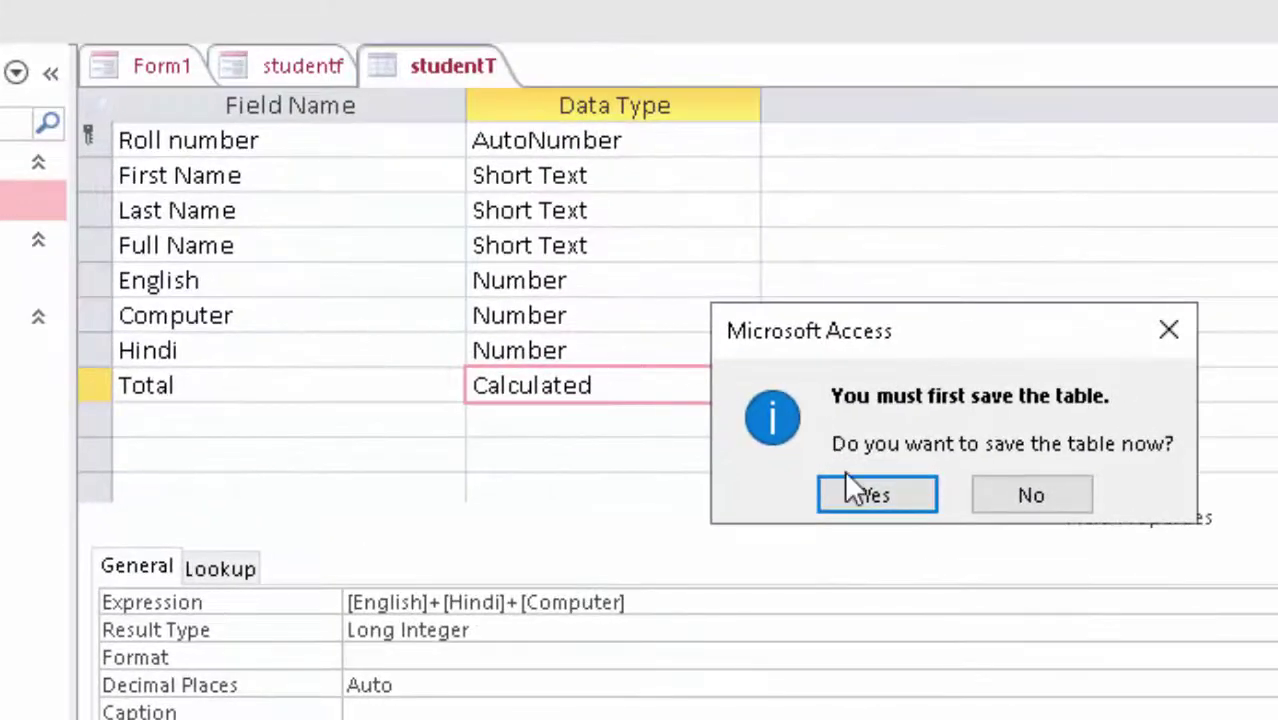
pyautogui.click(850, 488)
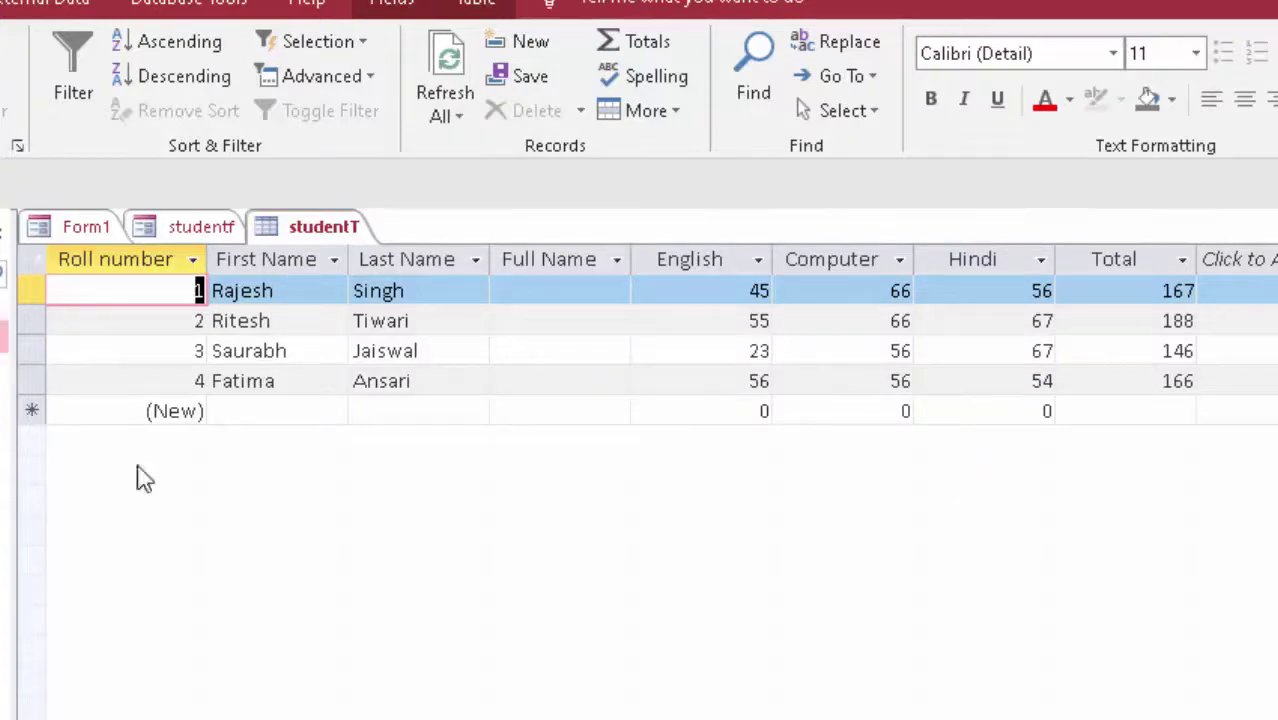
# Open the studentQ query, whose Full Name column joins first and last names
pyautogui.click(5, 5)
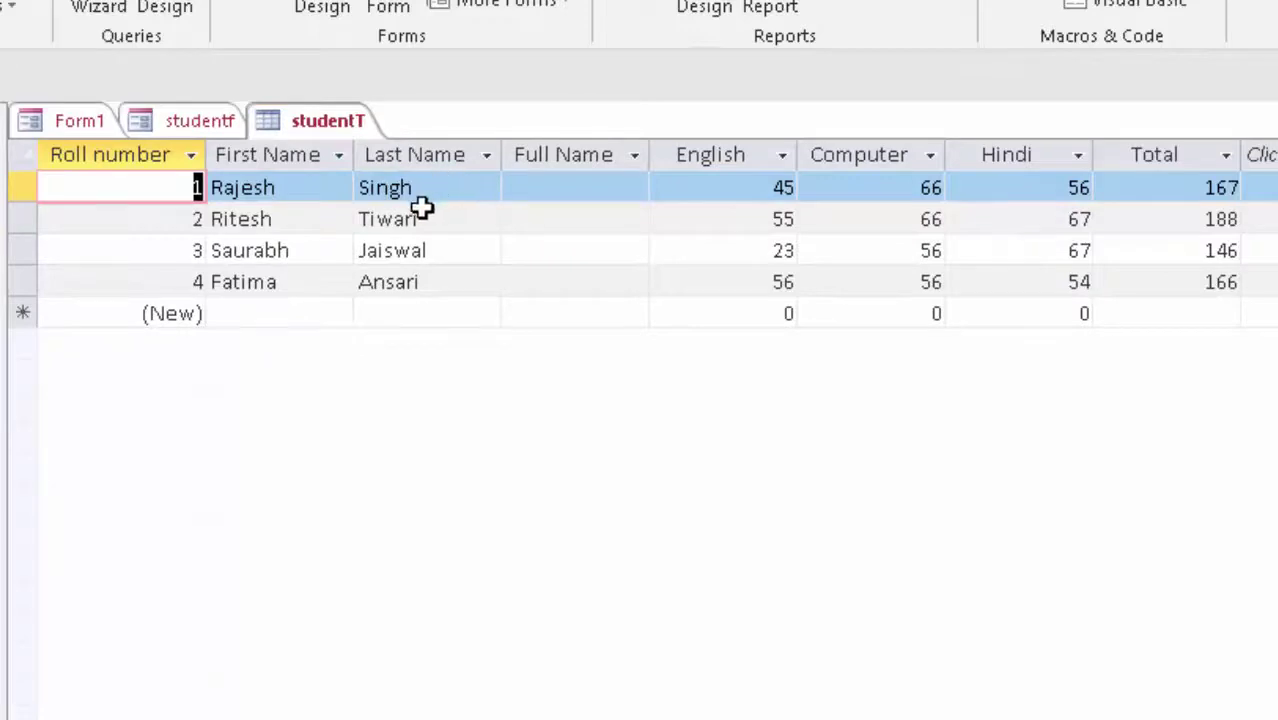
pyautogui.click(593, 187)
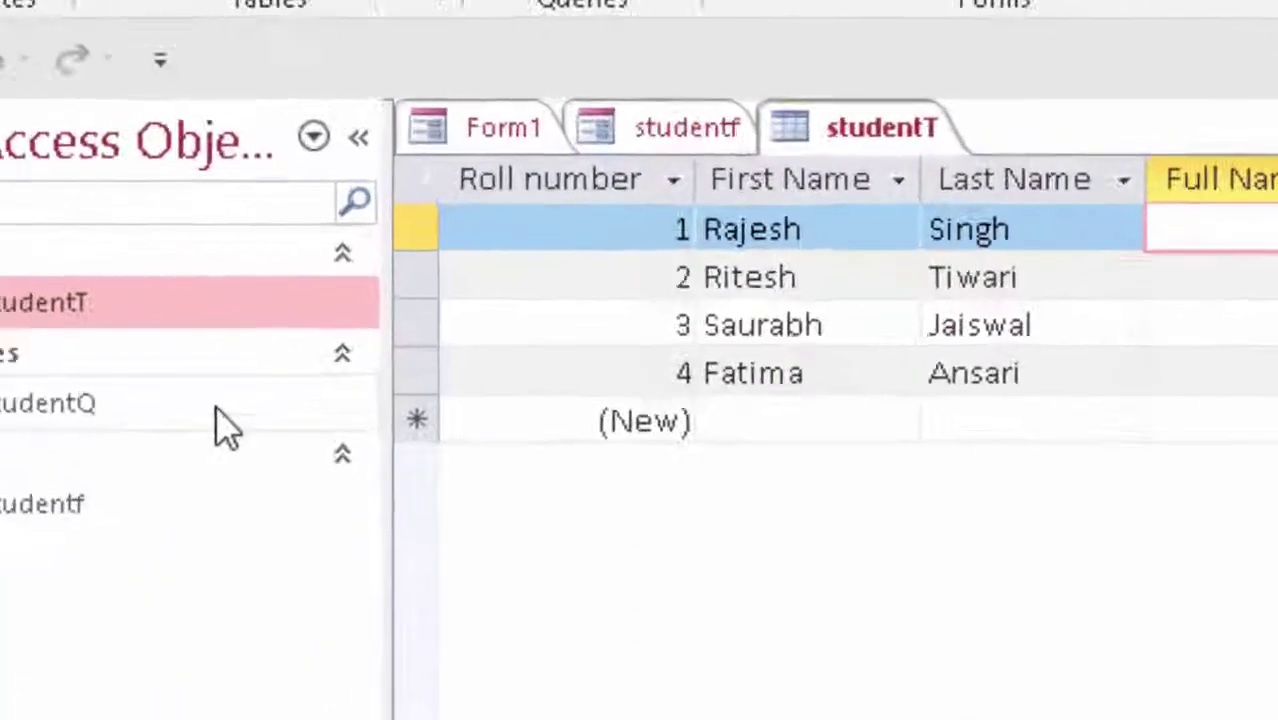
pyautogui.doubleClick(215, 408)
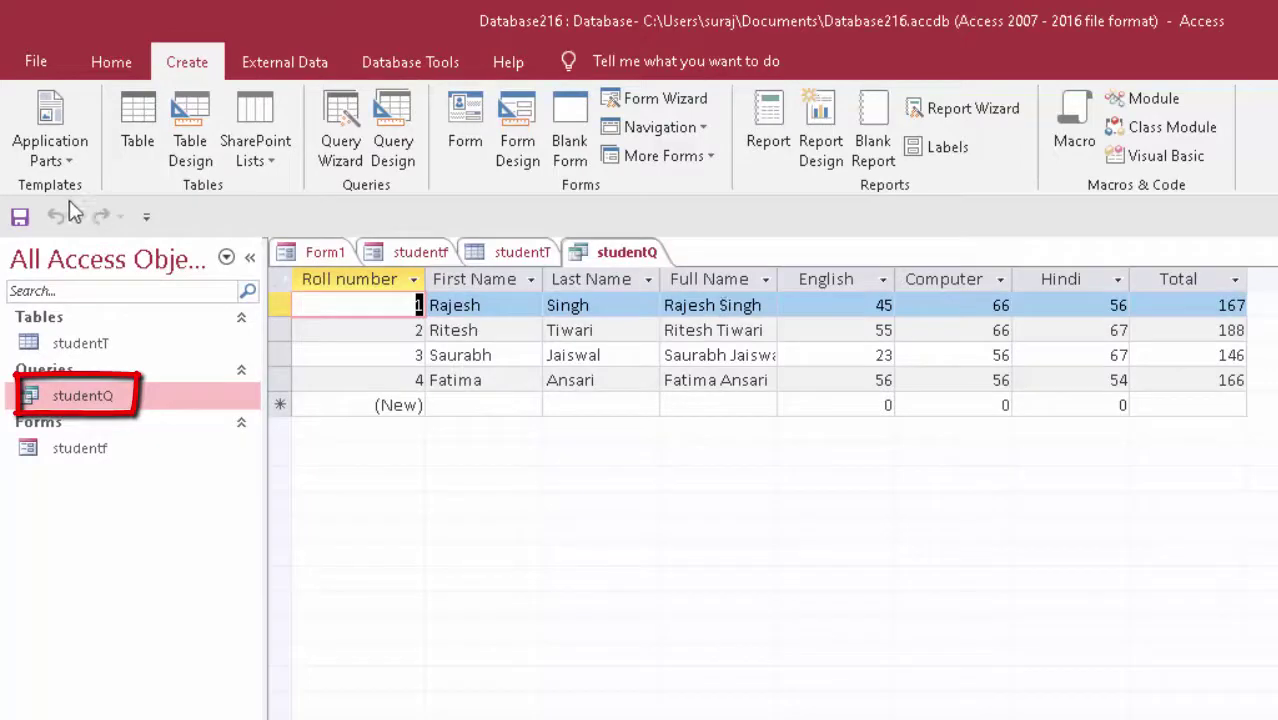
pyautogui.click(111, 62)
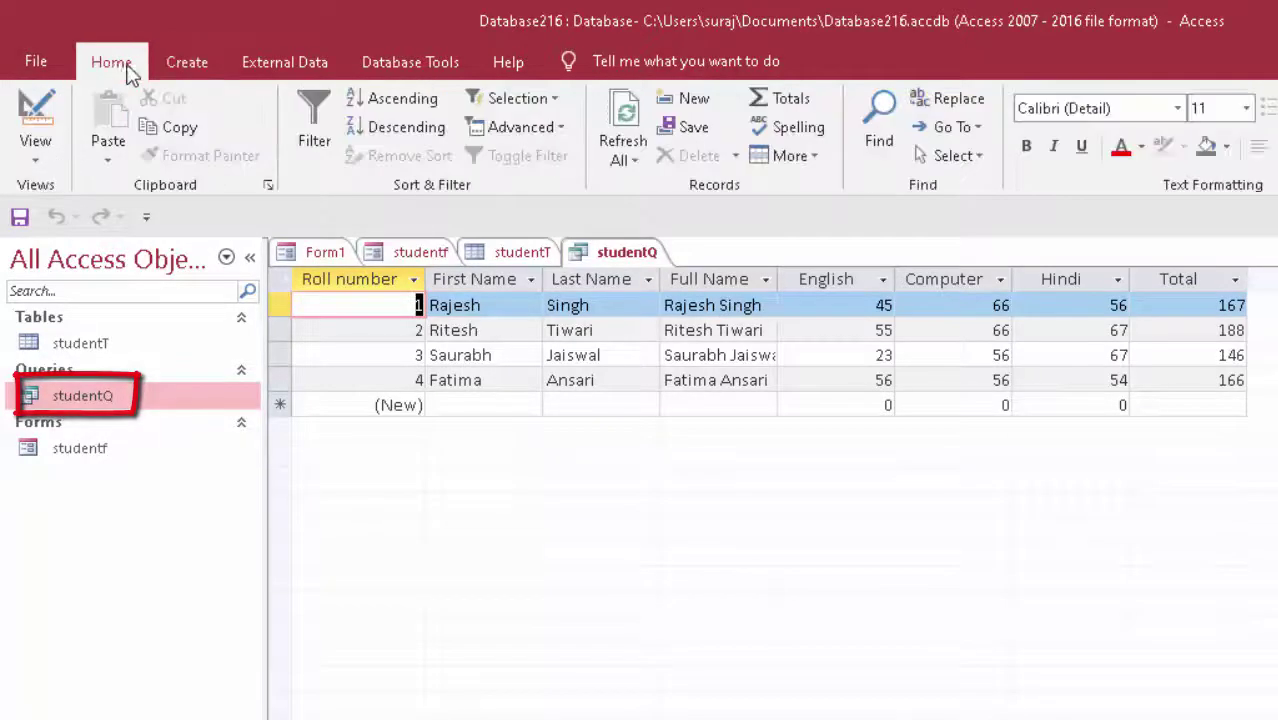
pyautogui.click(30, 155)
pyautogui.click(75, 308)
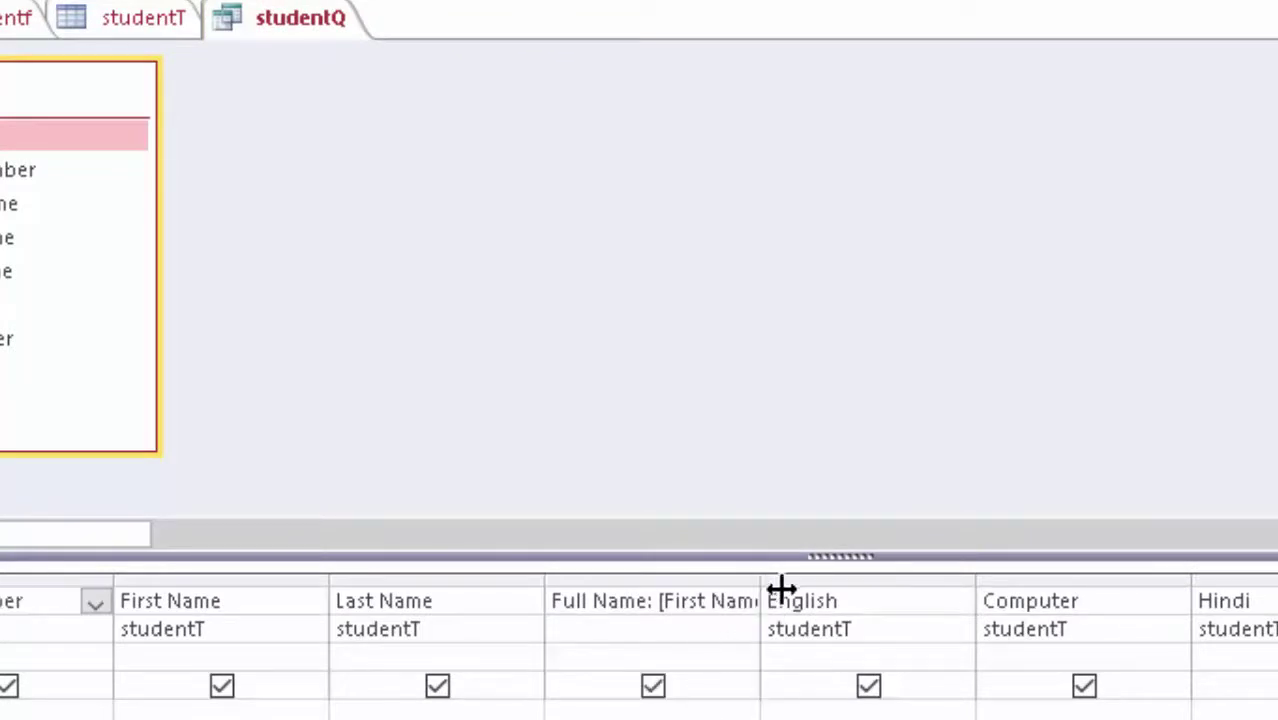
pyautogui.moveTo(760, 580); pyautogui.dragTo(904, 660)
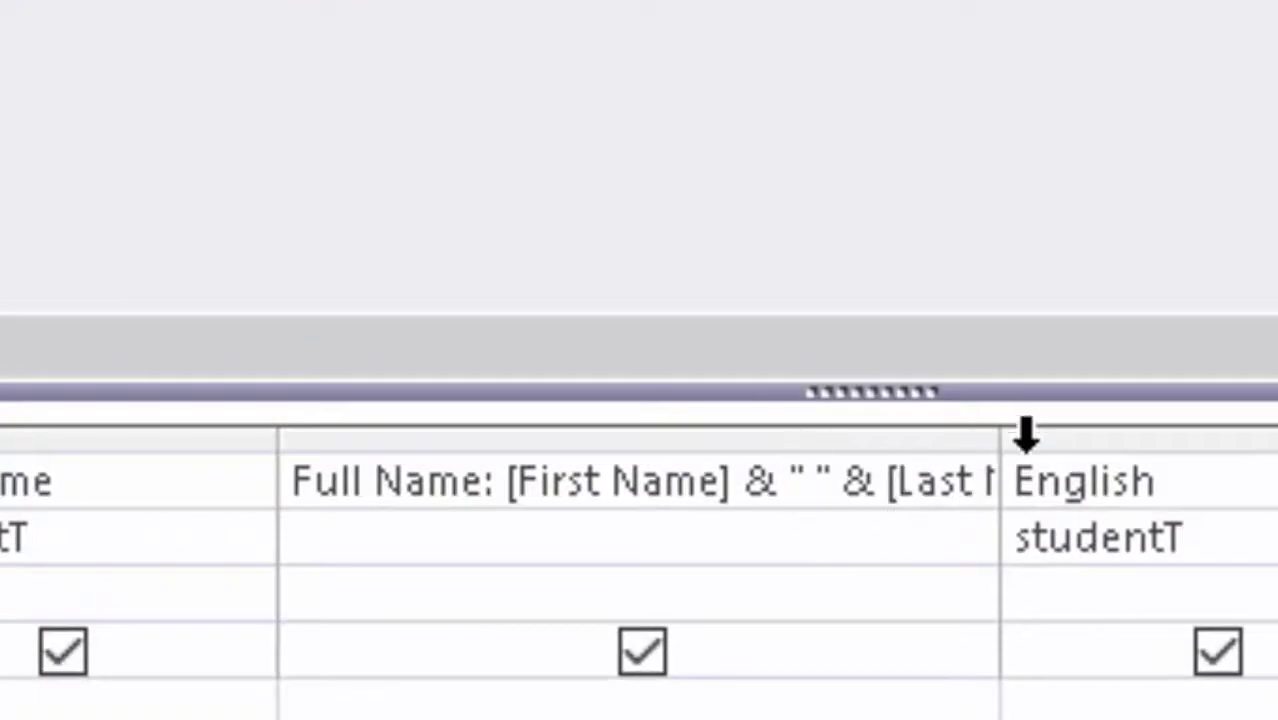
pyautogui.moveTo(1000, 457); pyautogui.dragTo(1270, 585)
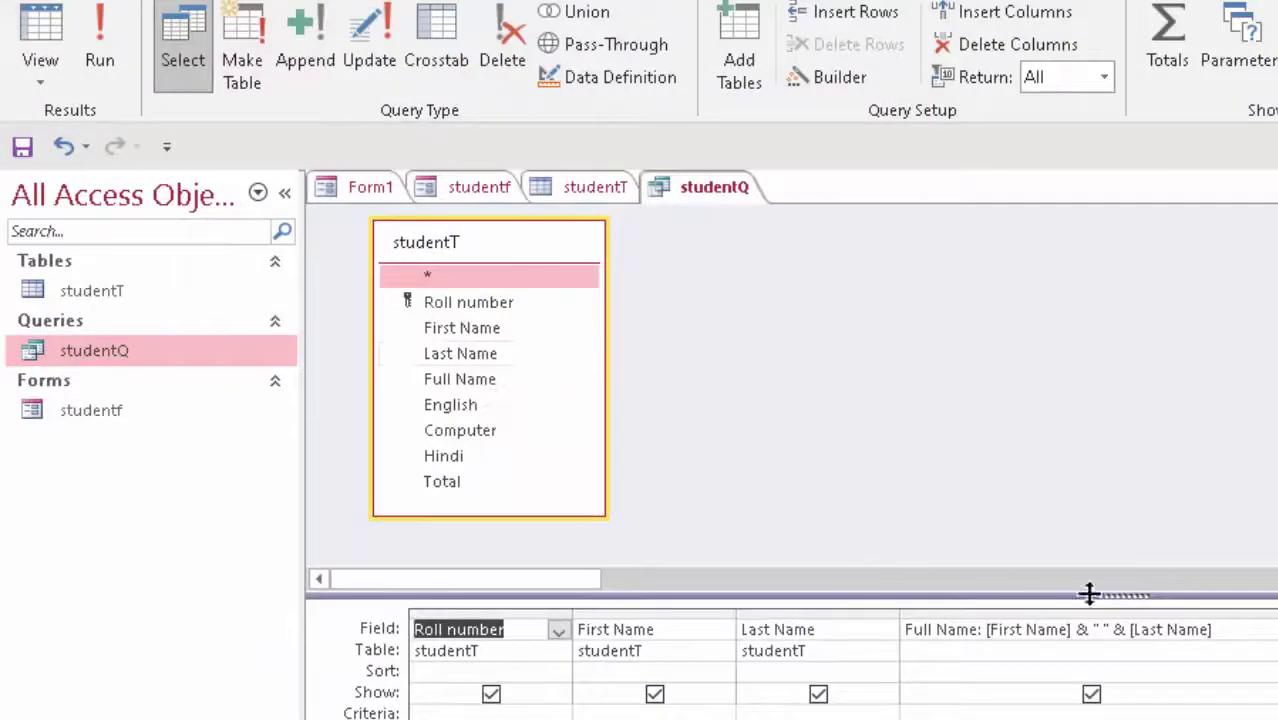
pyautogui.rightClick(1232, 626)
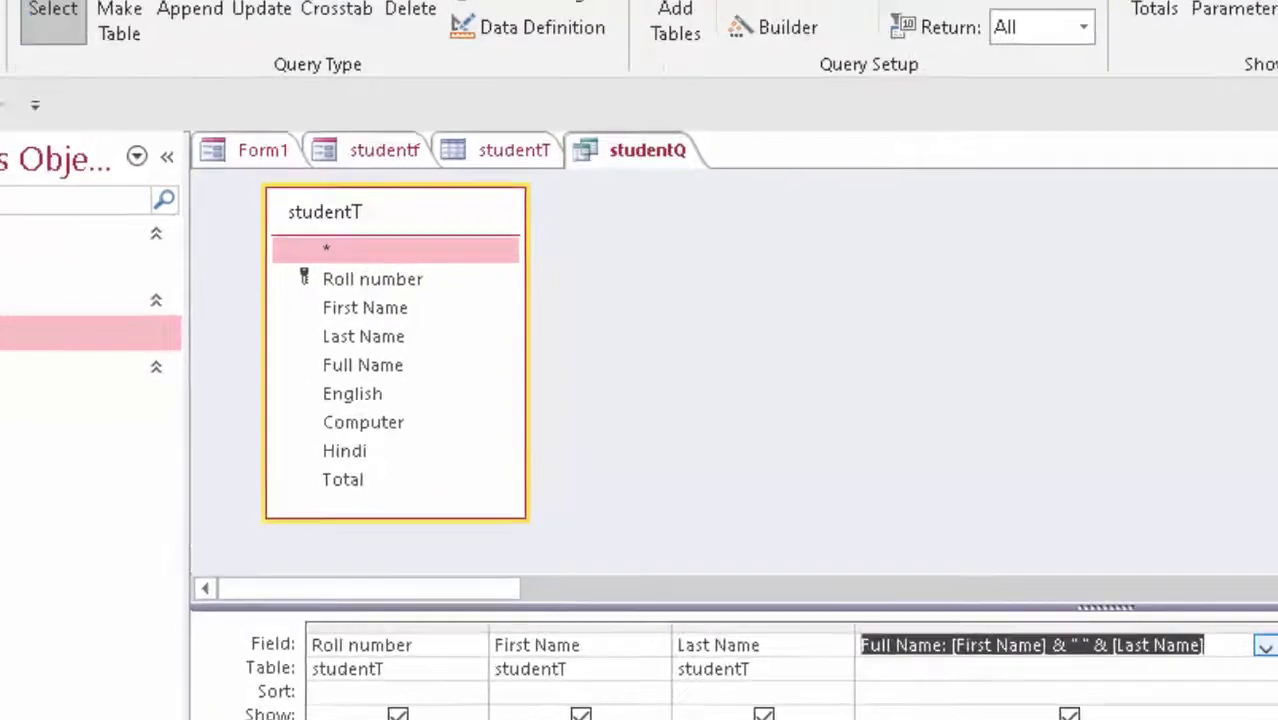
pyautogui.hotkey('shift', 'F2')
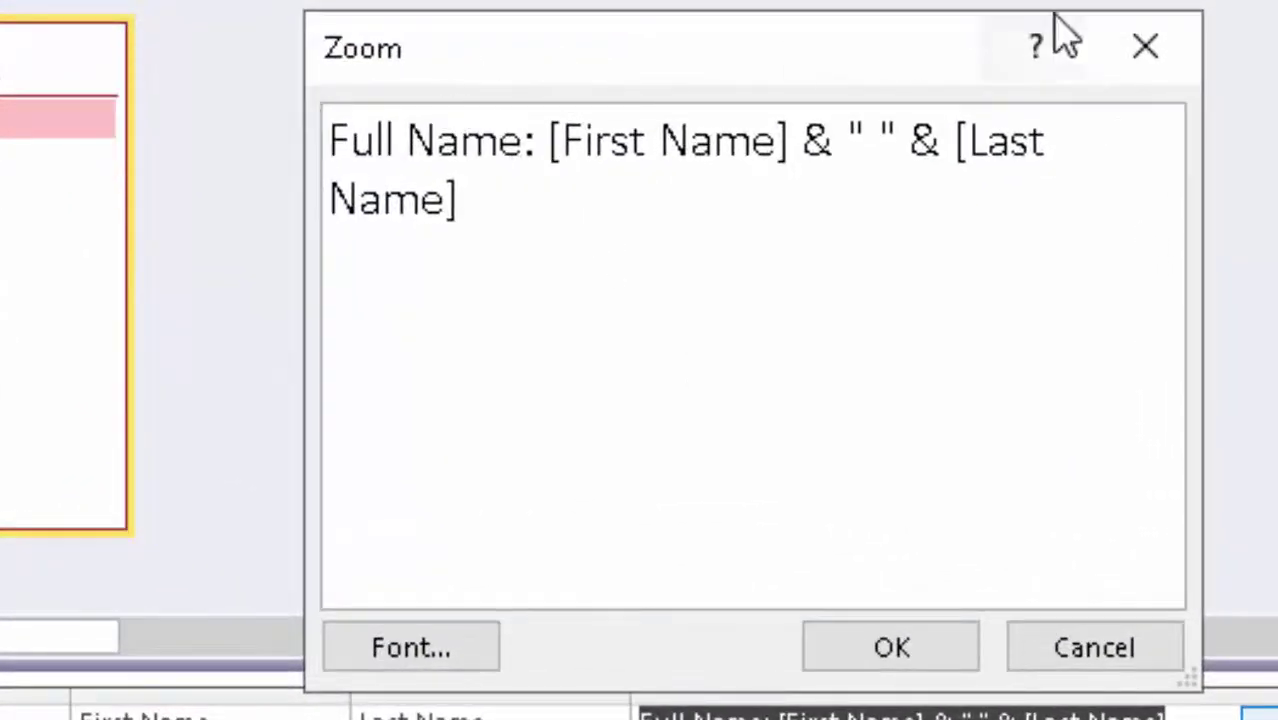
pyautogui.click(940, 655)
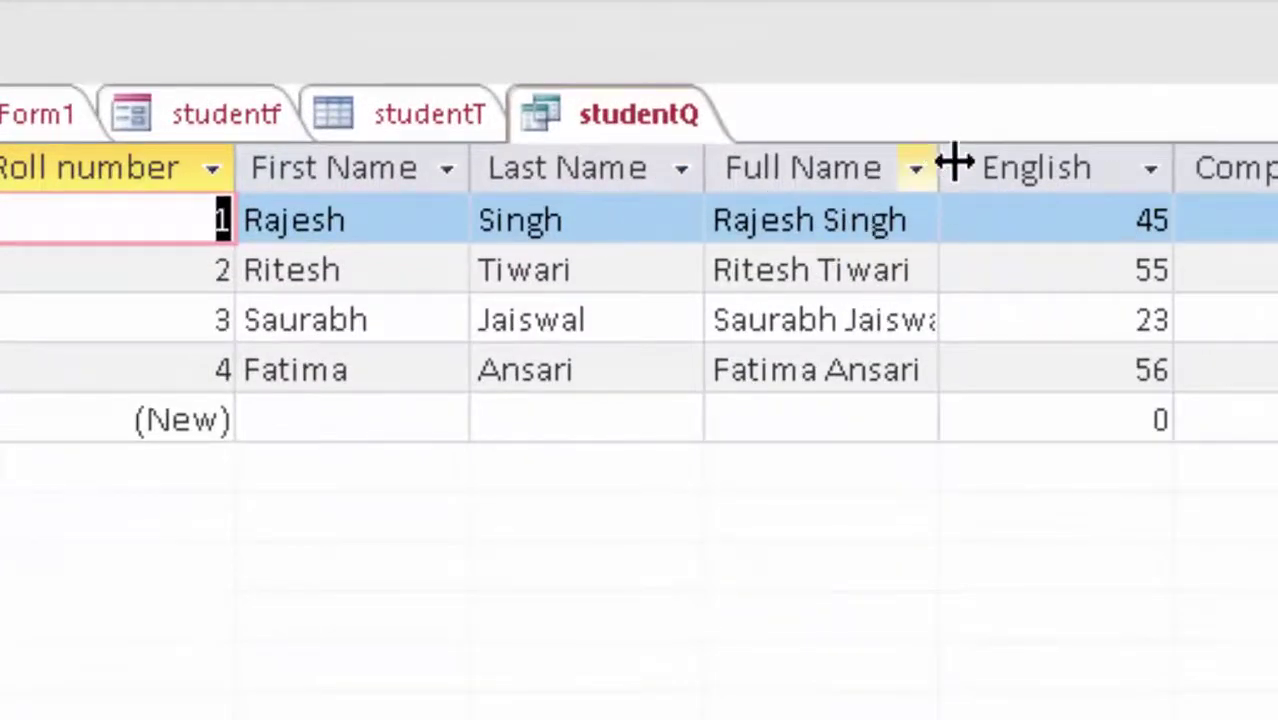
# Widen the Full Name column, test studentf's Quit App button, and decline saving Form1
pyautogui.moveTo(952, 164); pyautogui.dragTo(1013, 165)
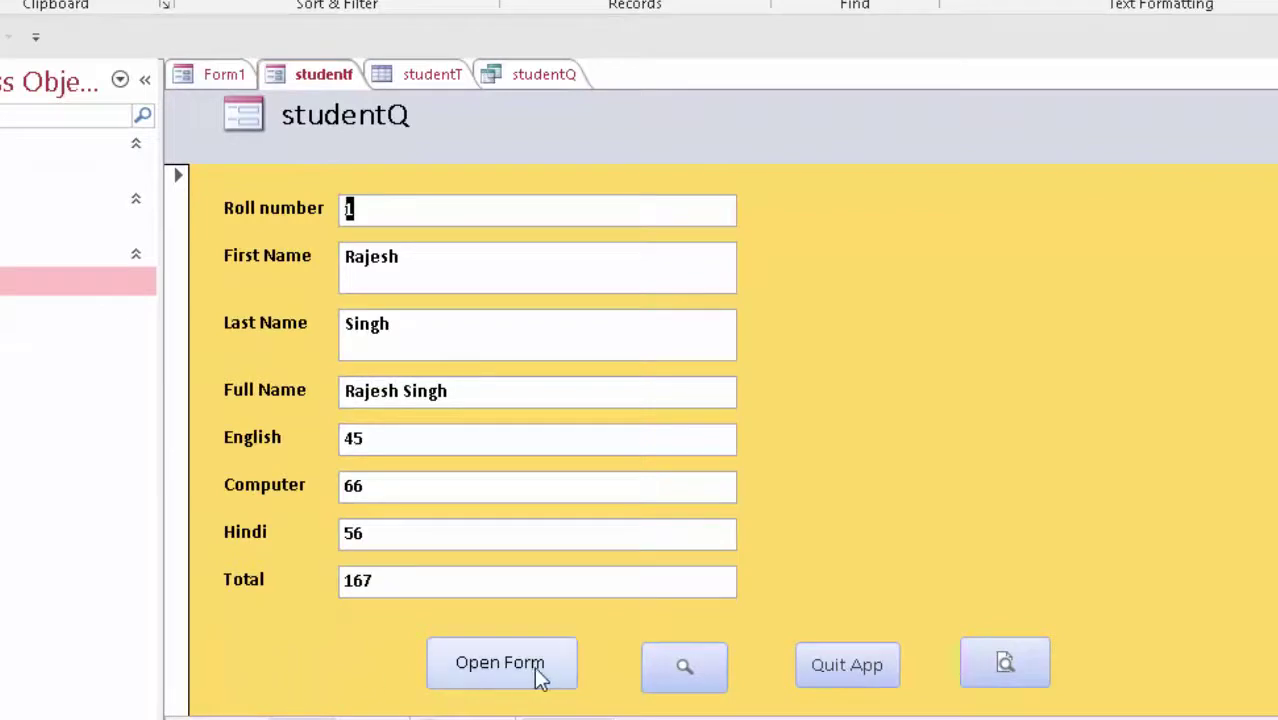
pyautogui.click(880, 684)
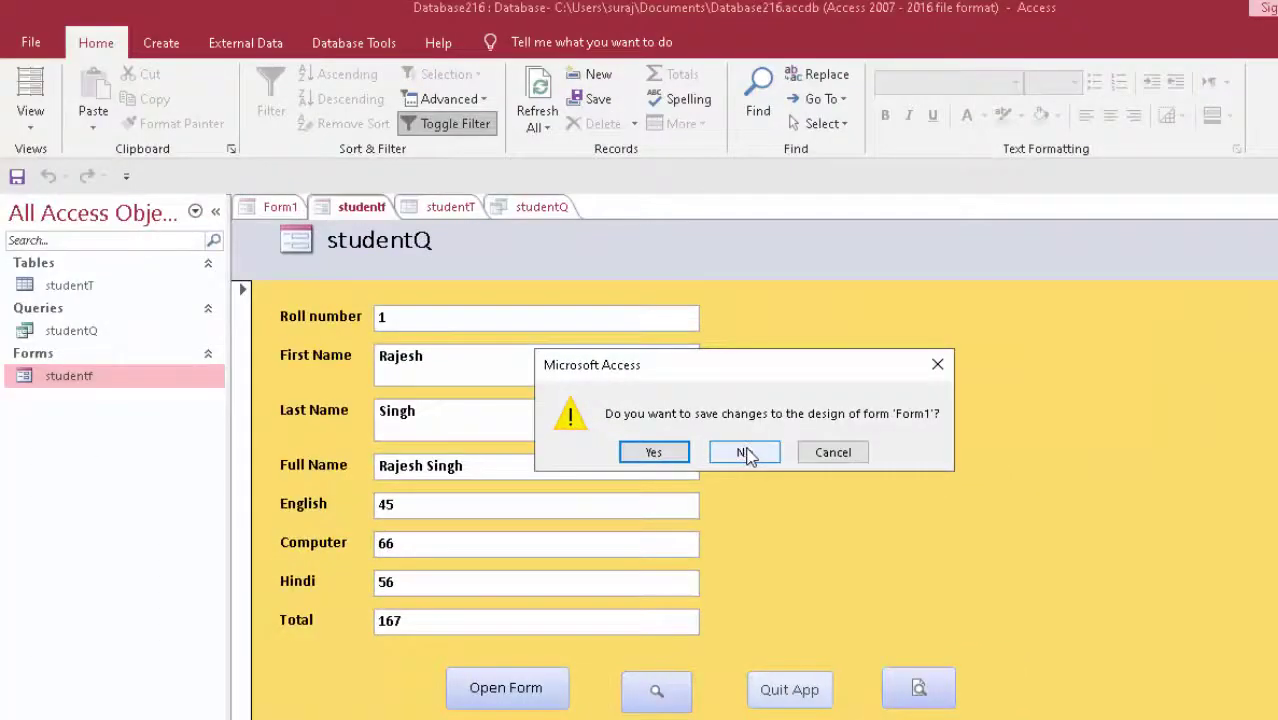
pyautogui.click(950, 362)
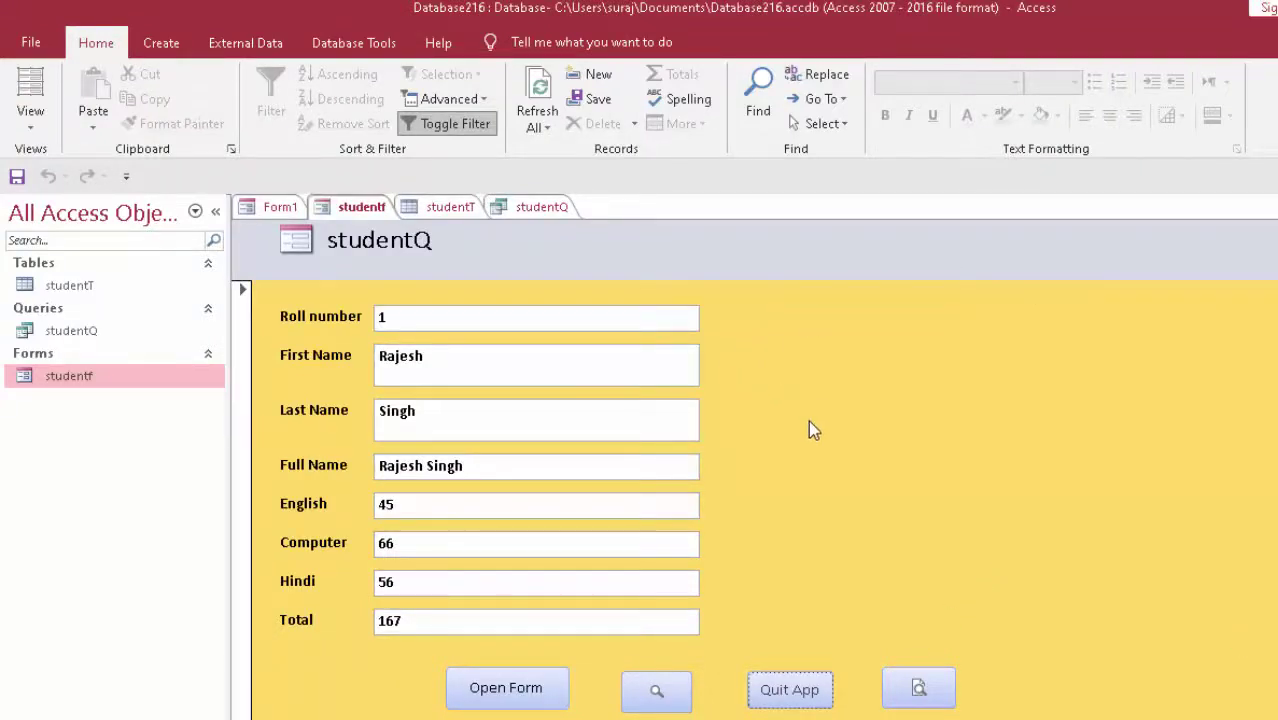
# Switch the Switch Board form (Form1) to Design View
pyautogui.click(262, 210)
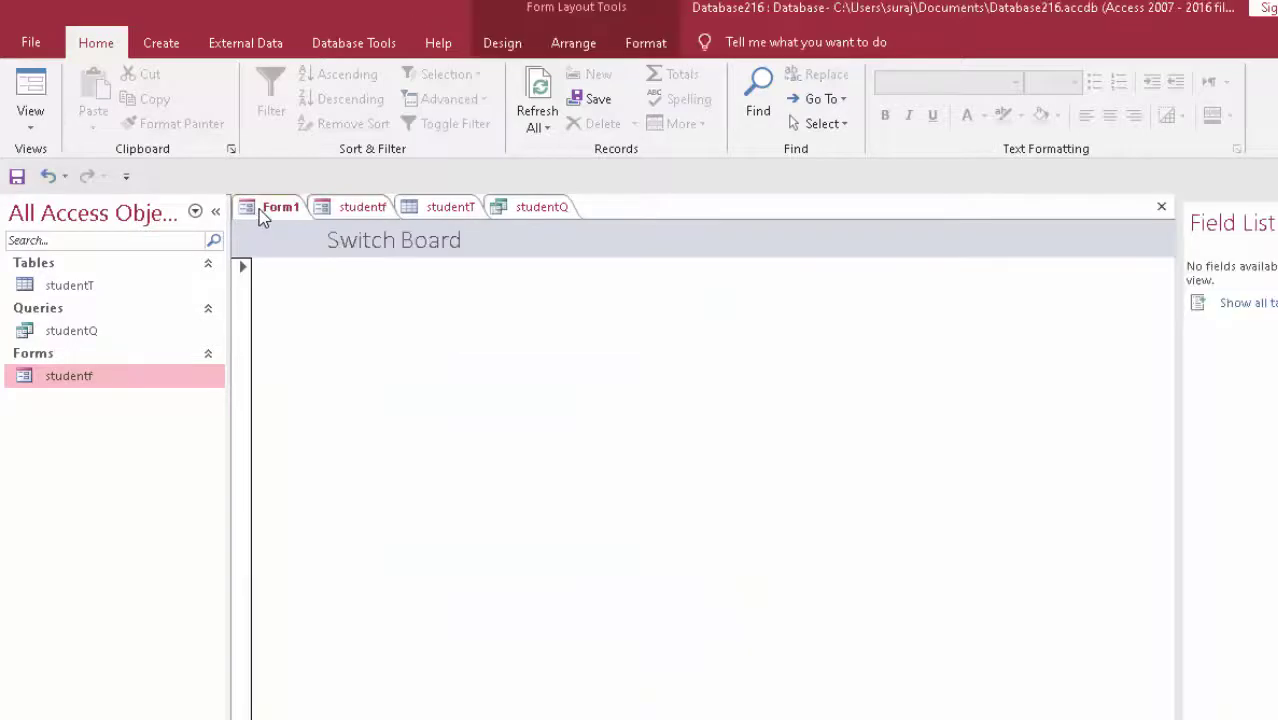
pyautogui.click(275, 214)
pyautogui.click(45, 128)
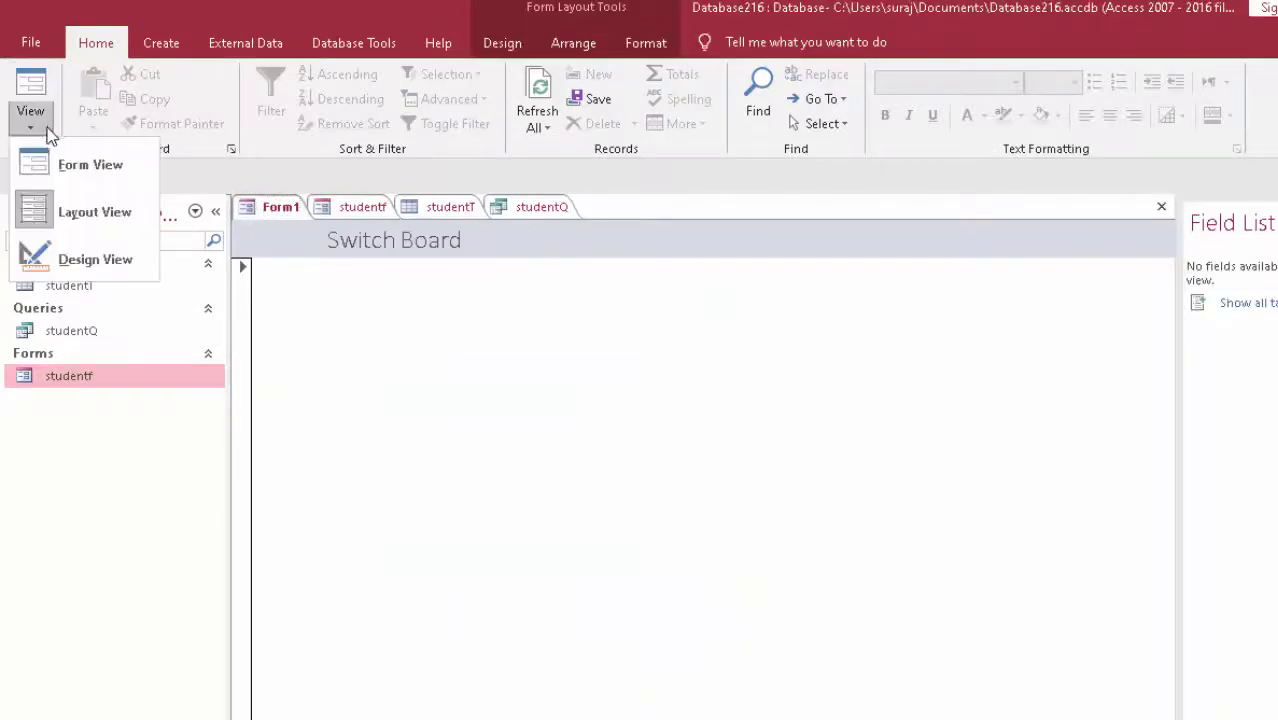
pyautogui.click(105, 260)
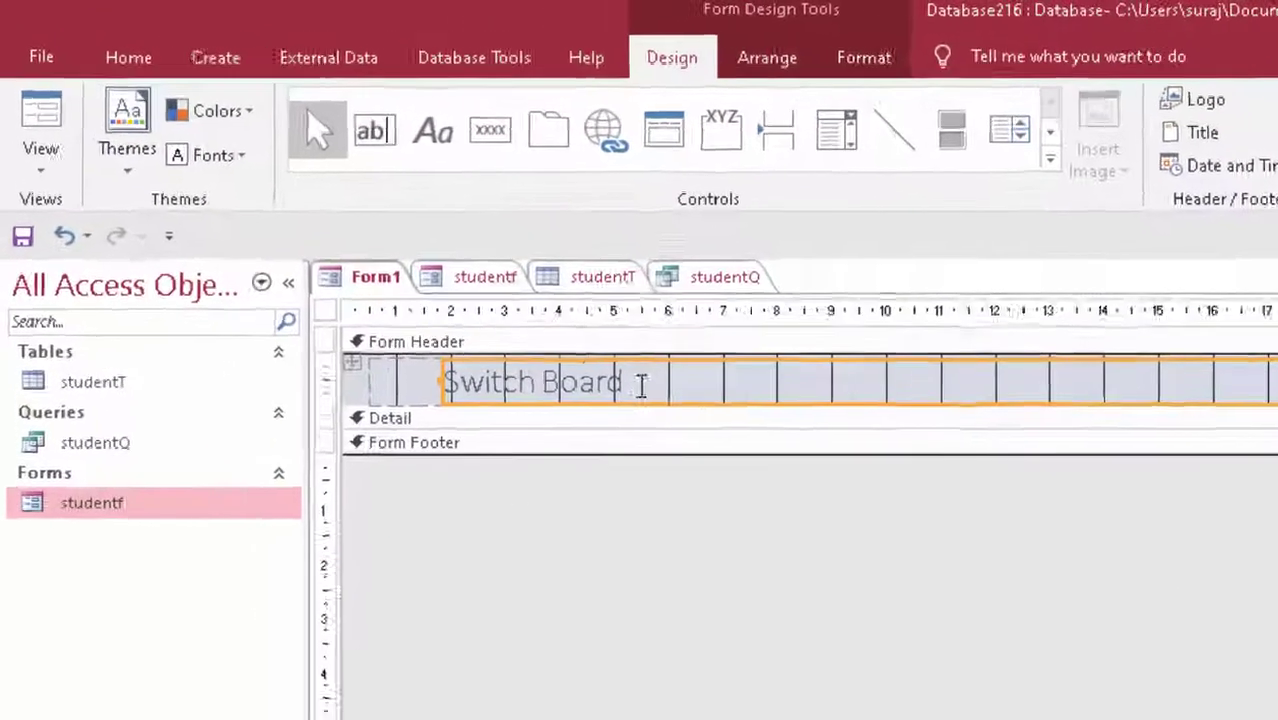
# Set the Switch Board title label's font to Badmann
pyautogui.click(489, 293)
pyautogui.moveTo(489, 293); pyautogui.dragTo(342, 293)
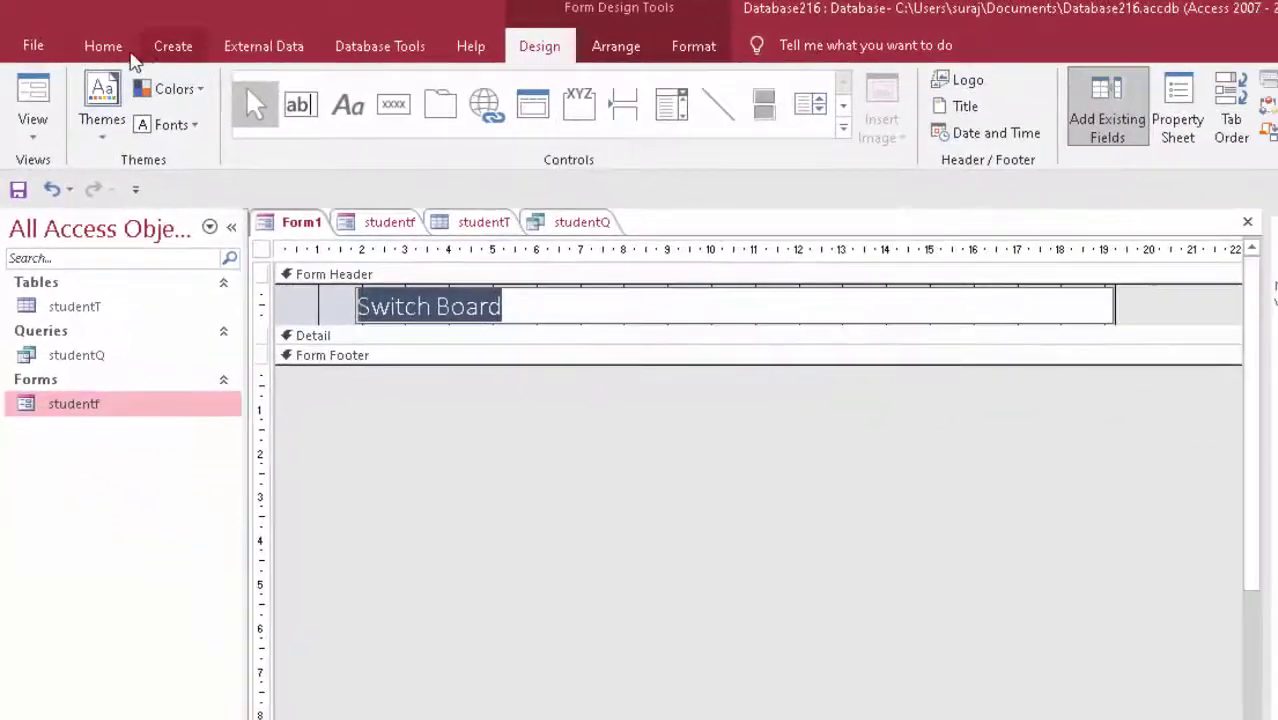
pyautogui.click(110, 49)
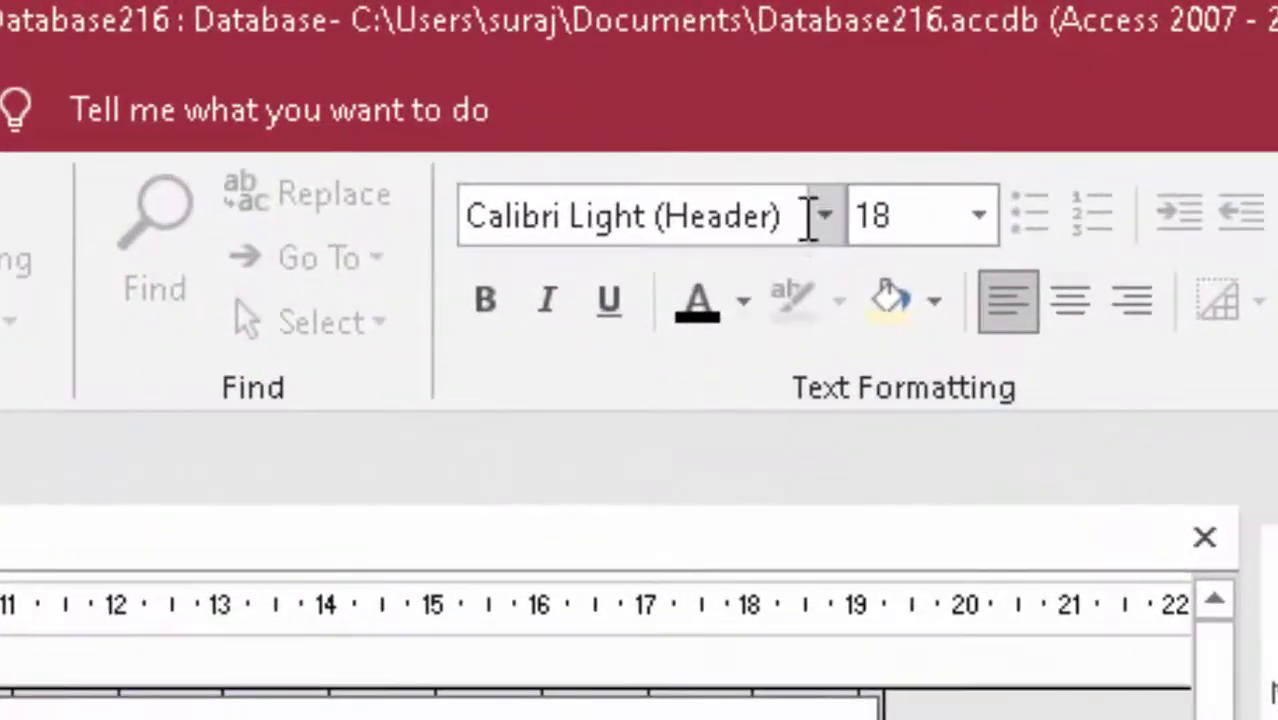
pyautogui.click(826, 216)
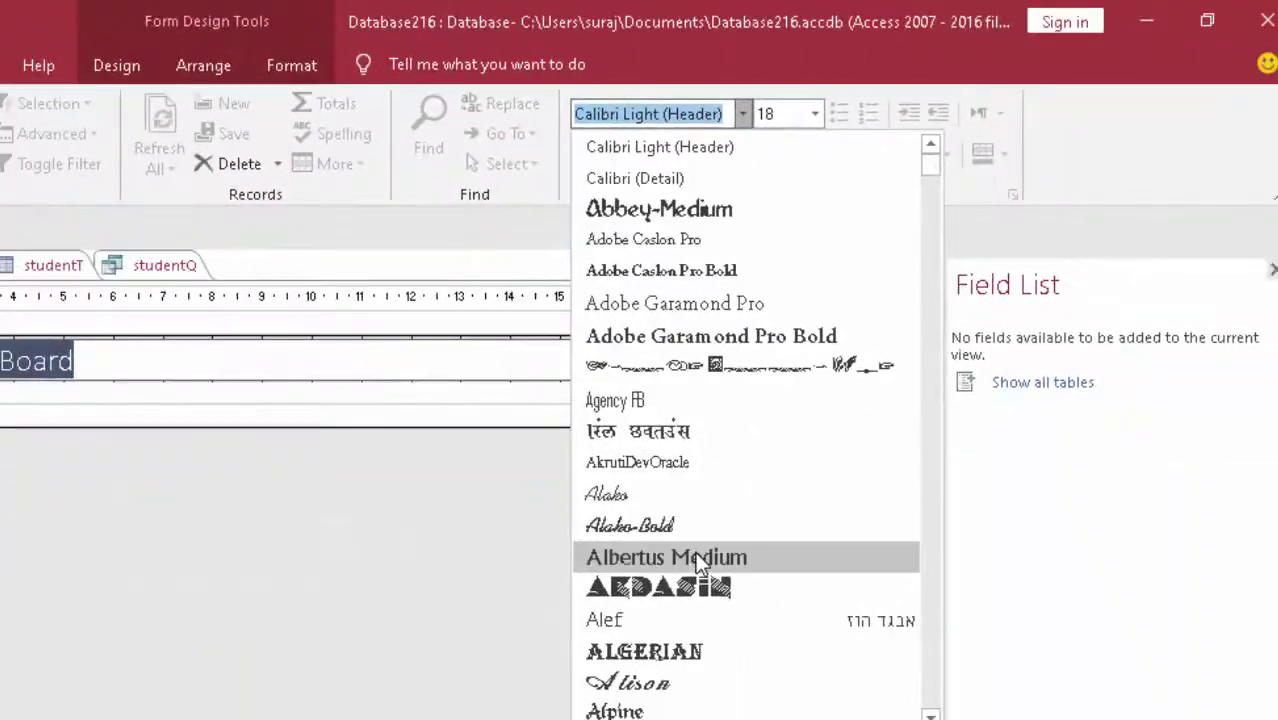
pyautogui.click(690, 553)
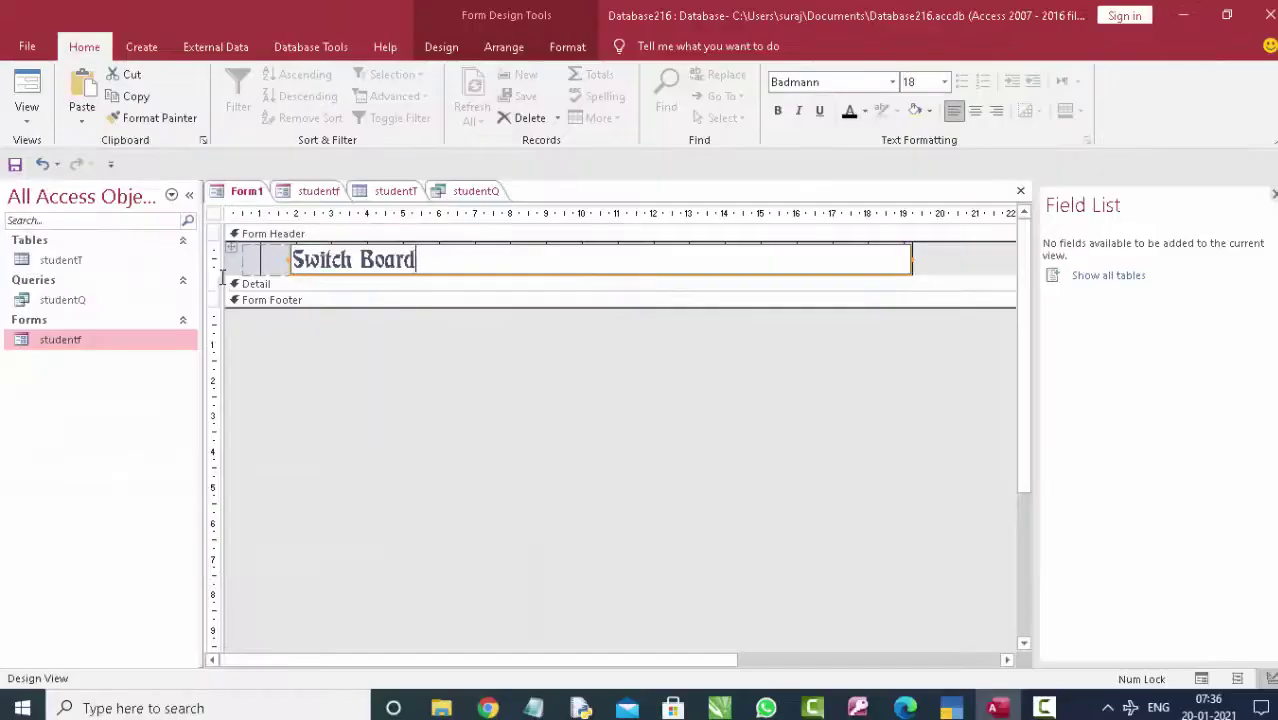
pyautogui.moveTo(416, 262); pyautogui.dragTo(140, 251)
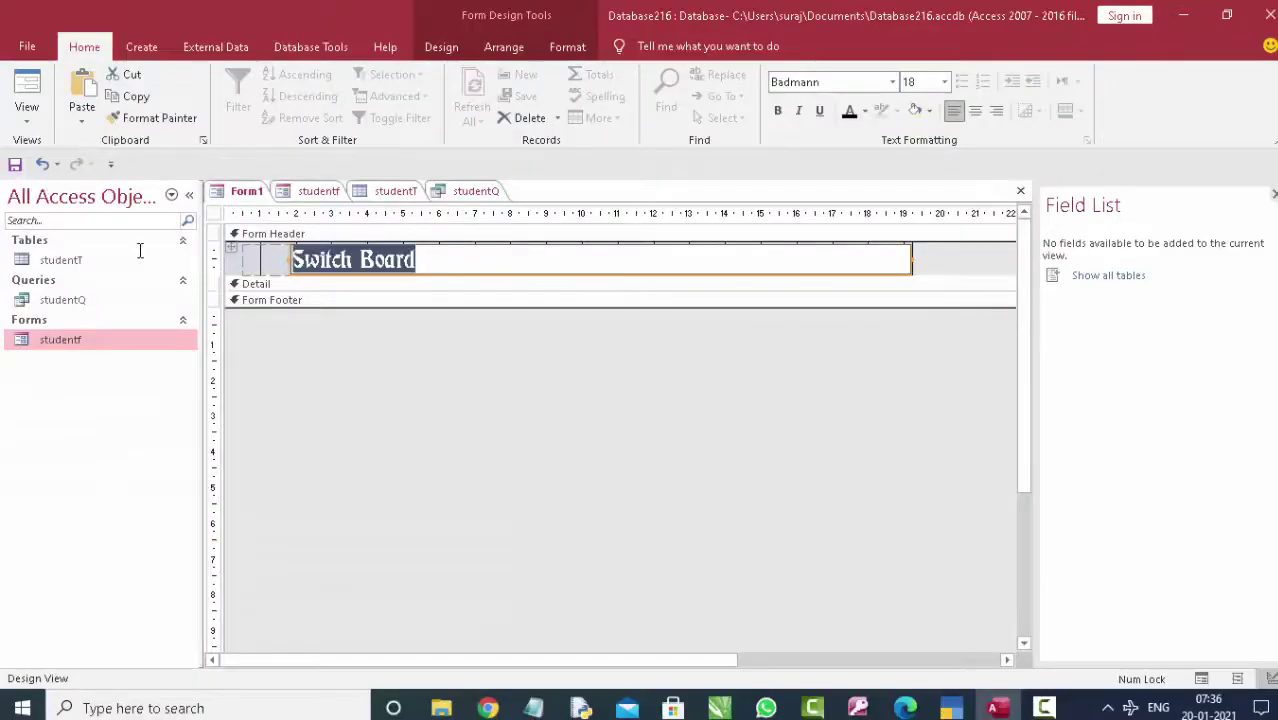
# Color the Switch Board title red and stretch the Detail section much taller
pyautogui.click(866, 112)
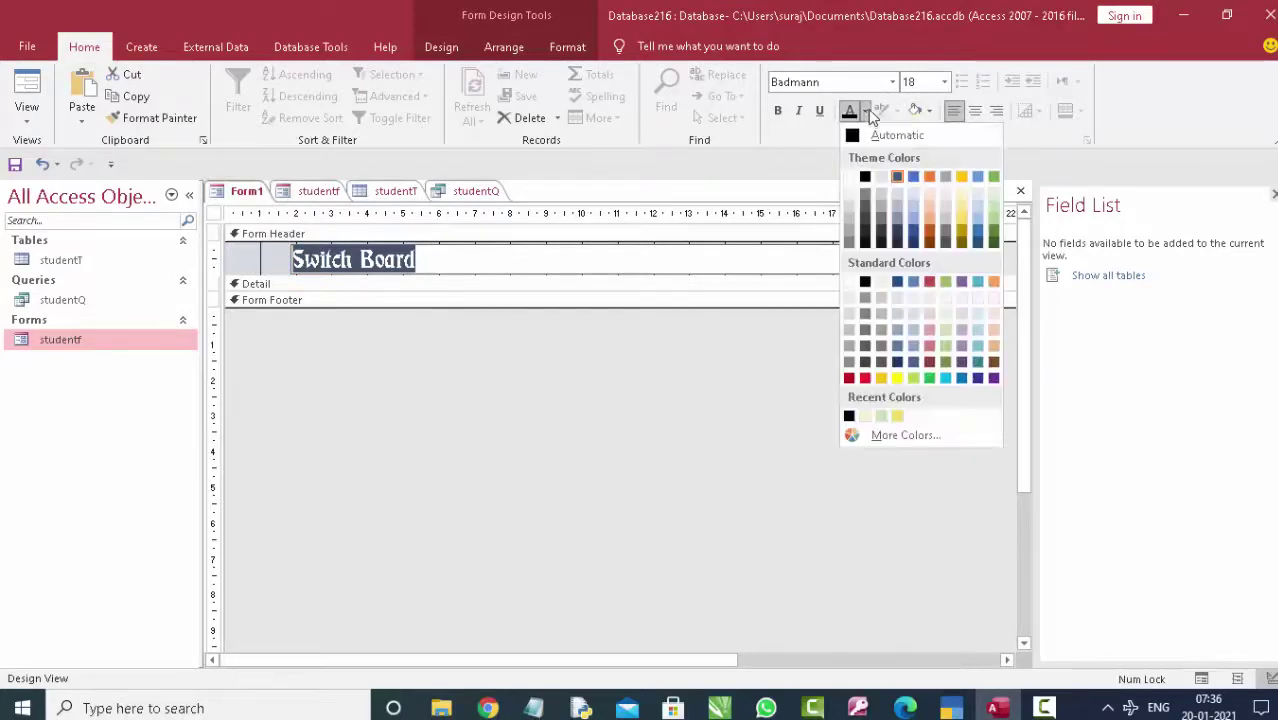
pyautogui.click(865, 378)
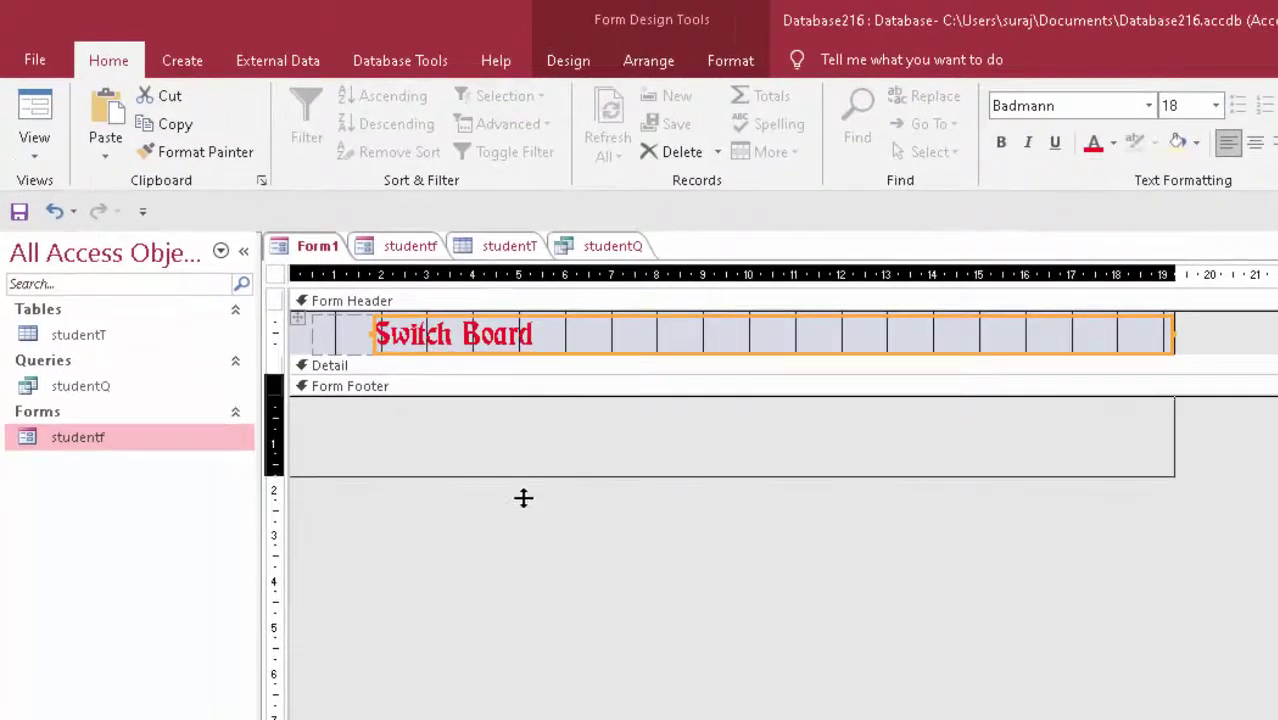
pyautogui.moveTo(510, 386); pyautogui.dragTo(528, 545)
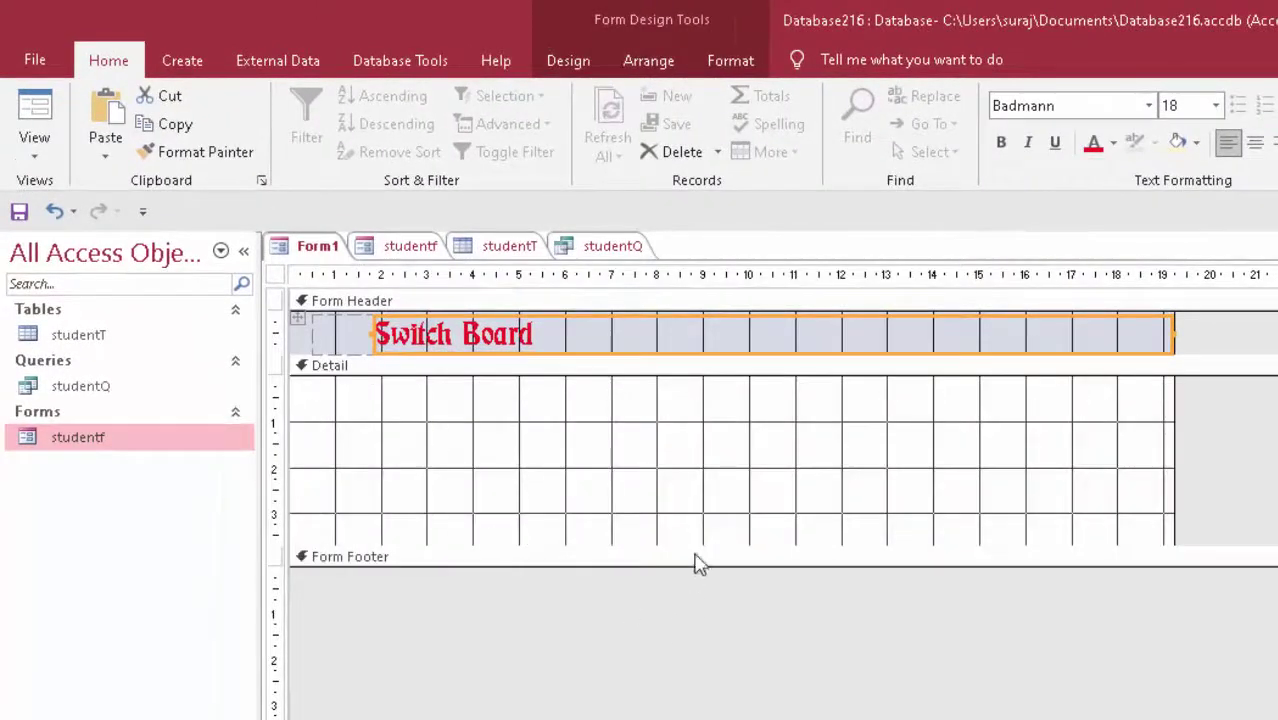
pyautogui.moveTo(685, 546); pyautogui.dragTo(677, 637)
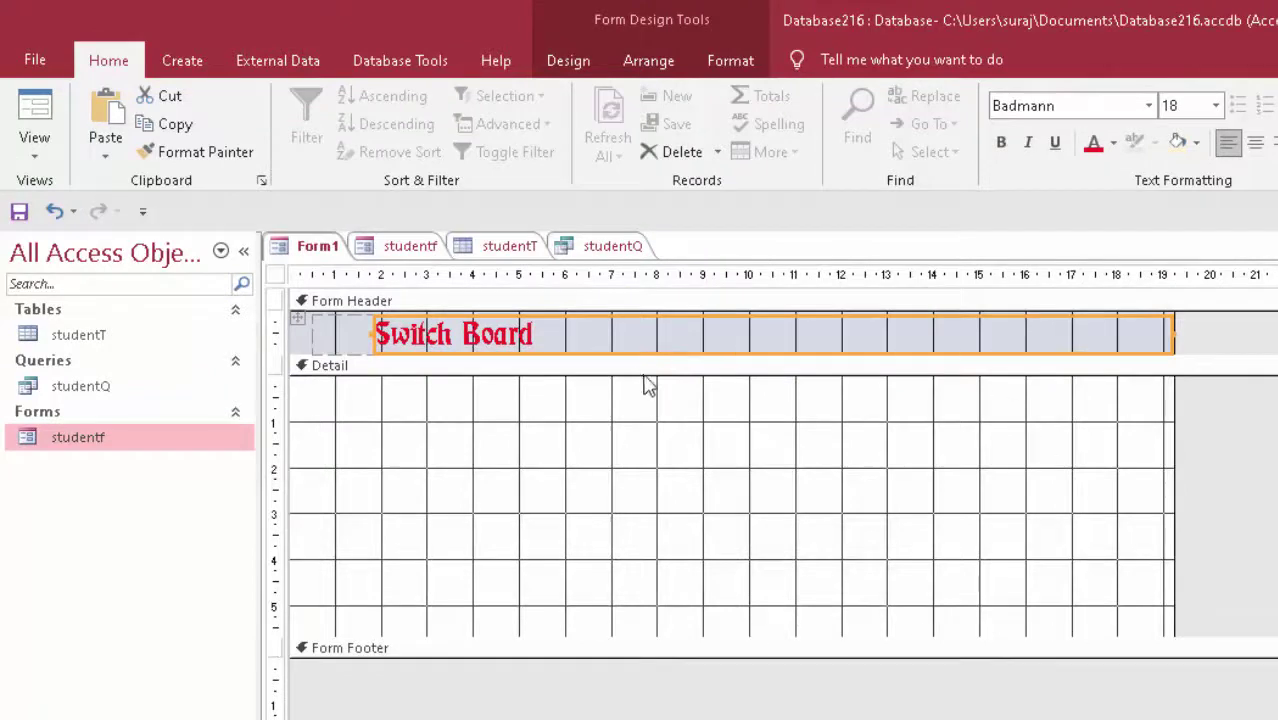
# Expand the Design tab's full Controls gallery, then close it
pyautogui.click(579, 68)
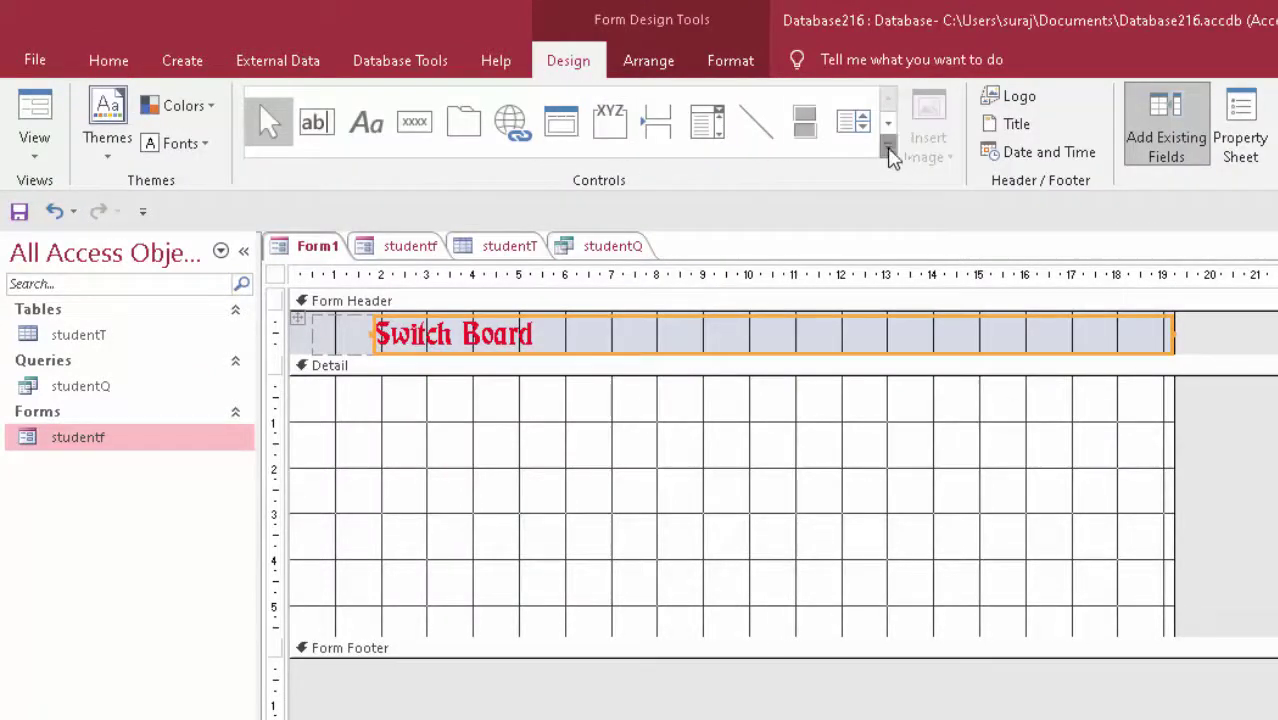
pyautogui.click(888, 148)
pyautogui.click(553, 468)
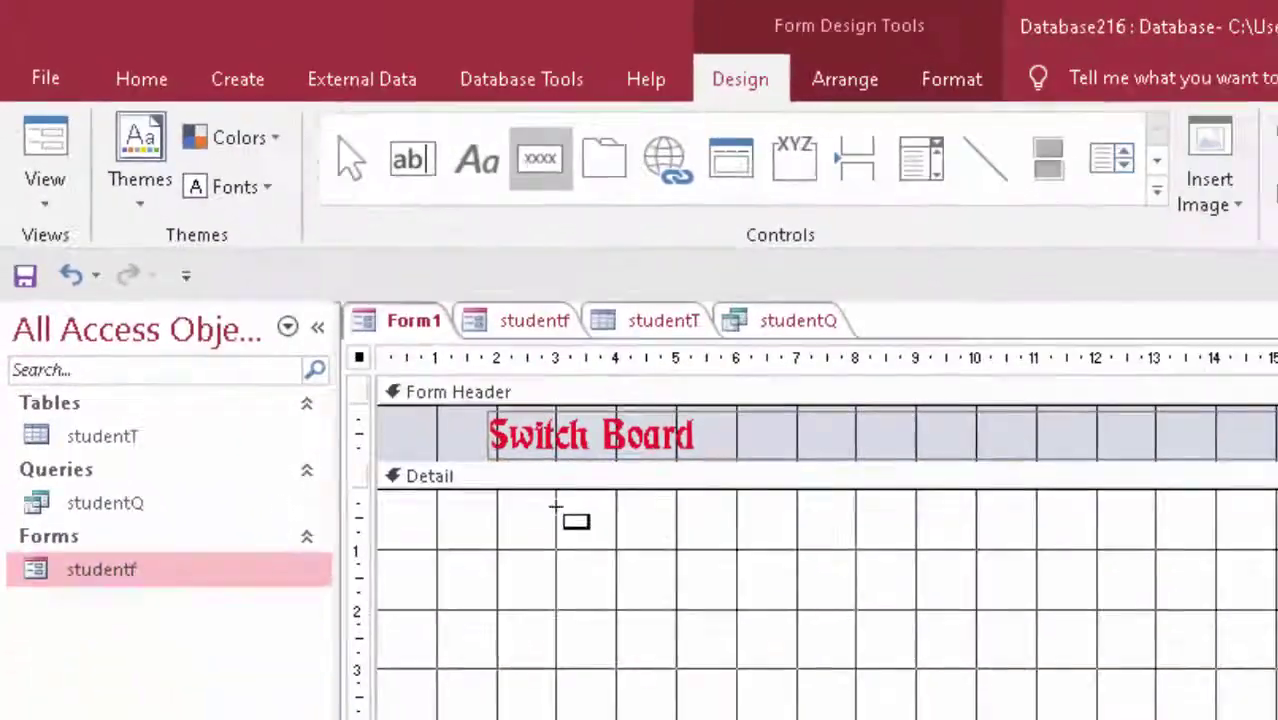
# Draw and delete trial buttons Command8 and Command9, cancelling the button wizard
pyautogui.moveTo(562, 530); pyautogui.dragTo(746, 606)
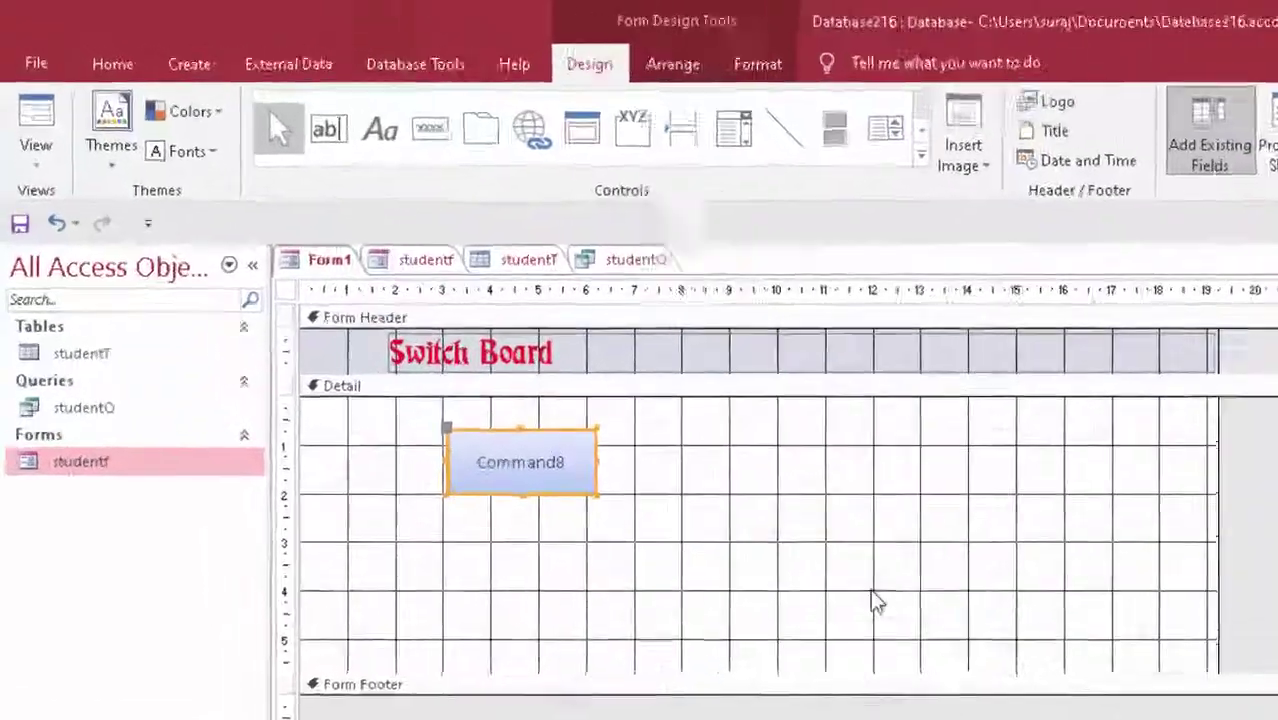
pyautogui.press('Delete')
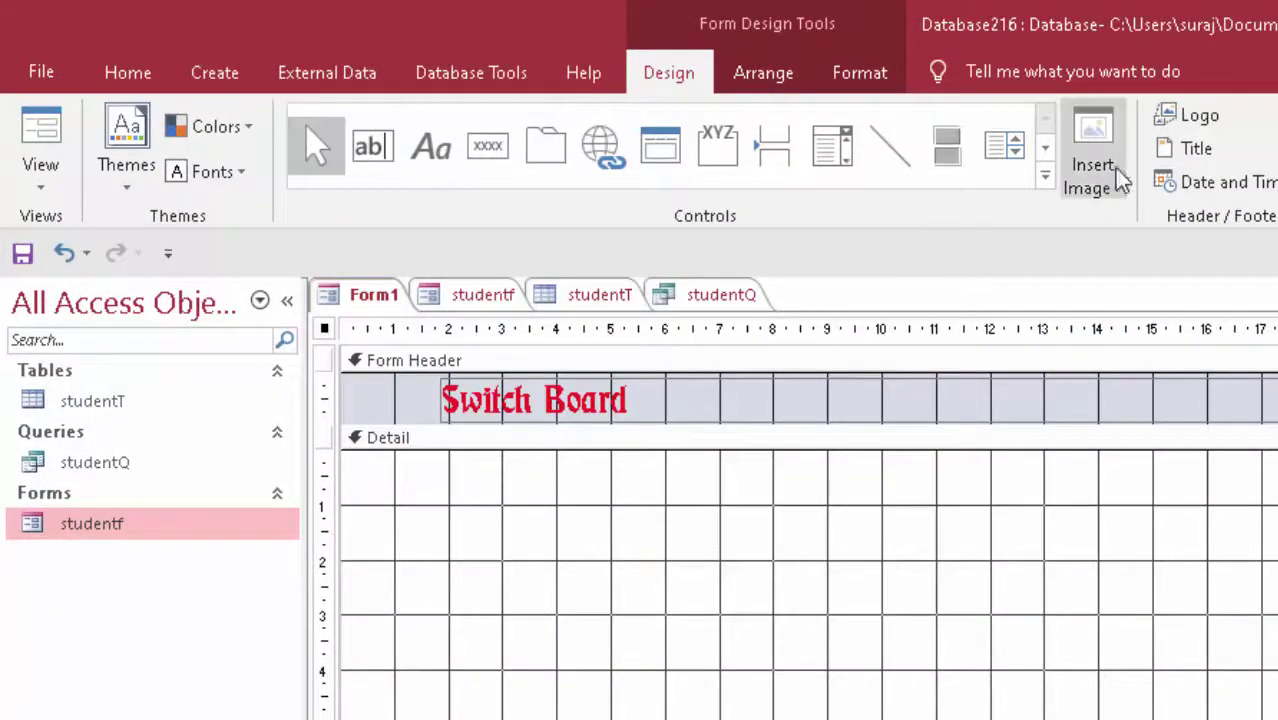
pyautogui.click(1045, 175)
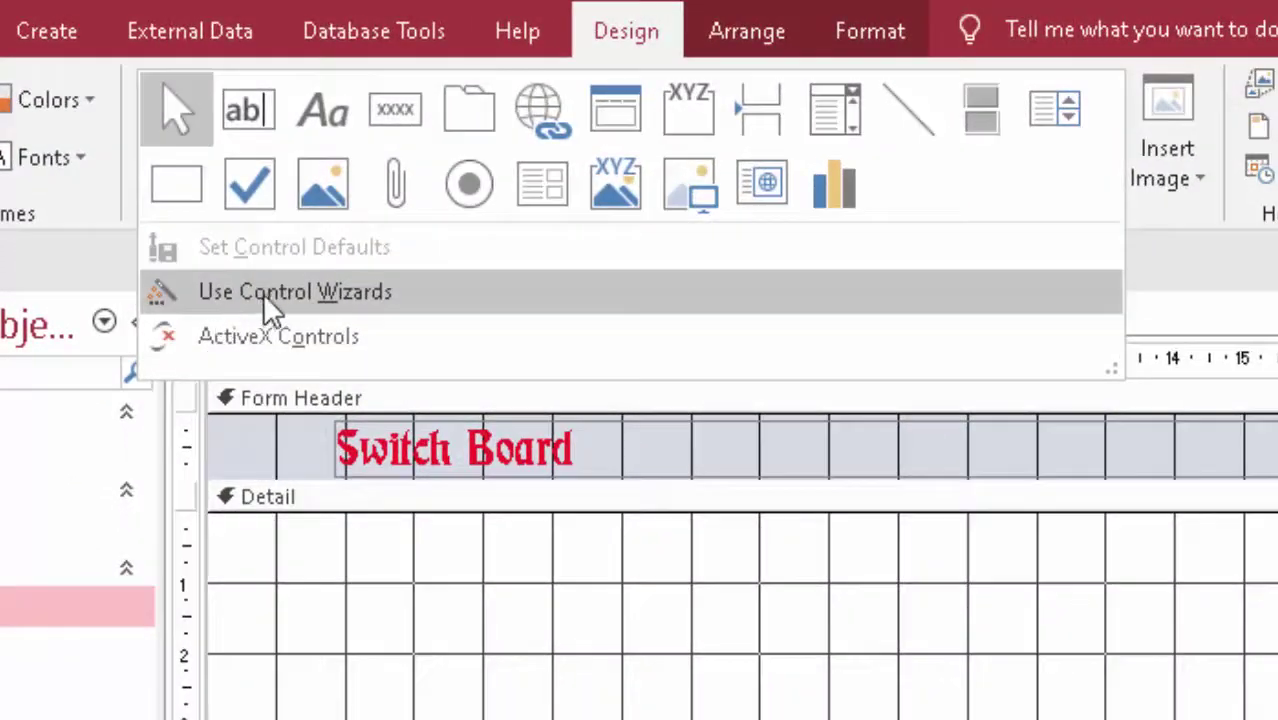
pyautogui.click(333, 293)
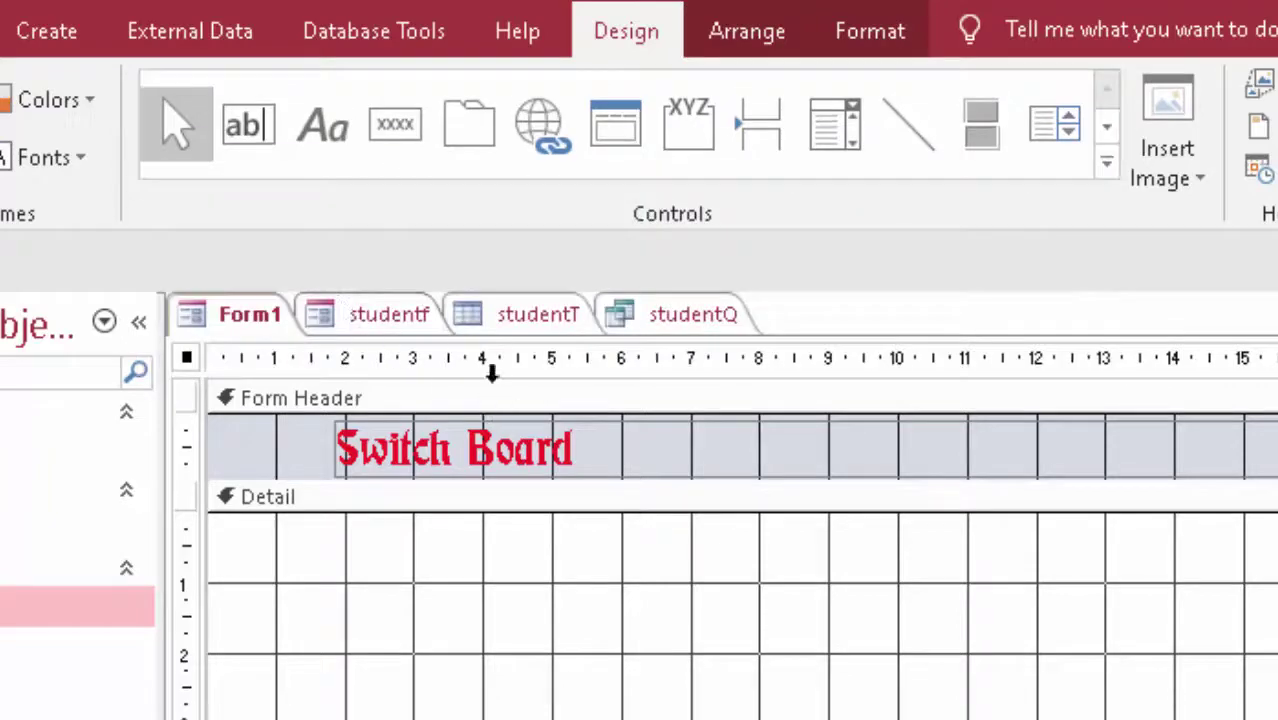
pyautogui.click(398, 122)
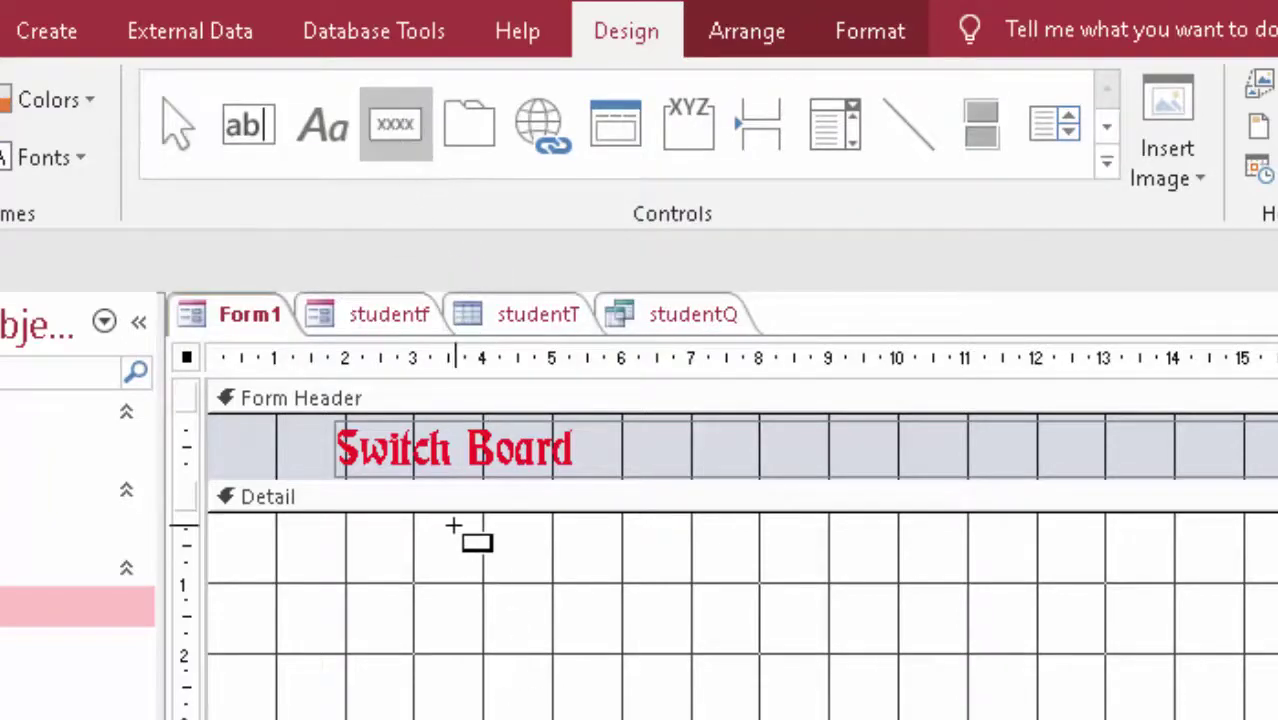
pyautogui.moveTo(456, 526)
pyautogui.mouseDown()
pyautogui.moveTo(476, 442)
pyautogui.moveTo(550, 458)
pyautogui.mouseUp()
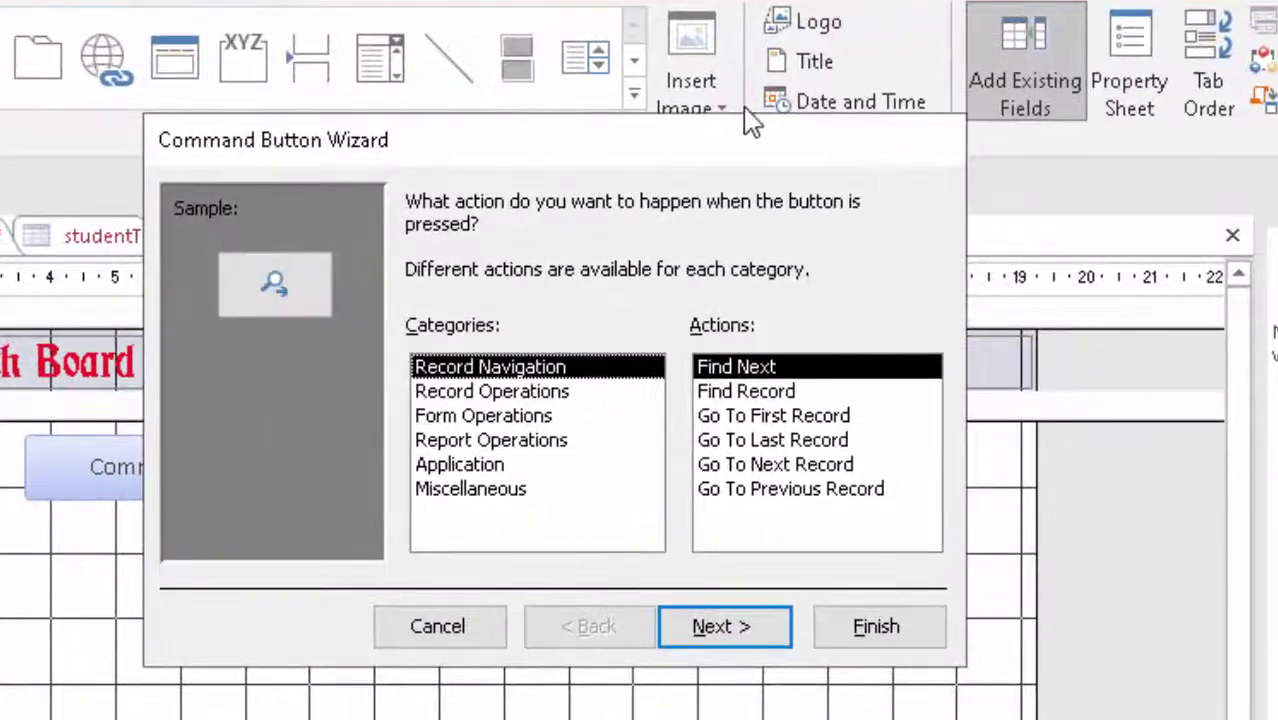
pyautogui.click(497, 628)
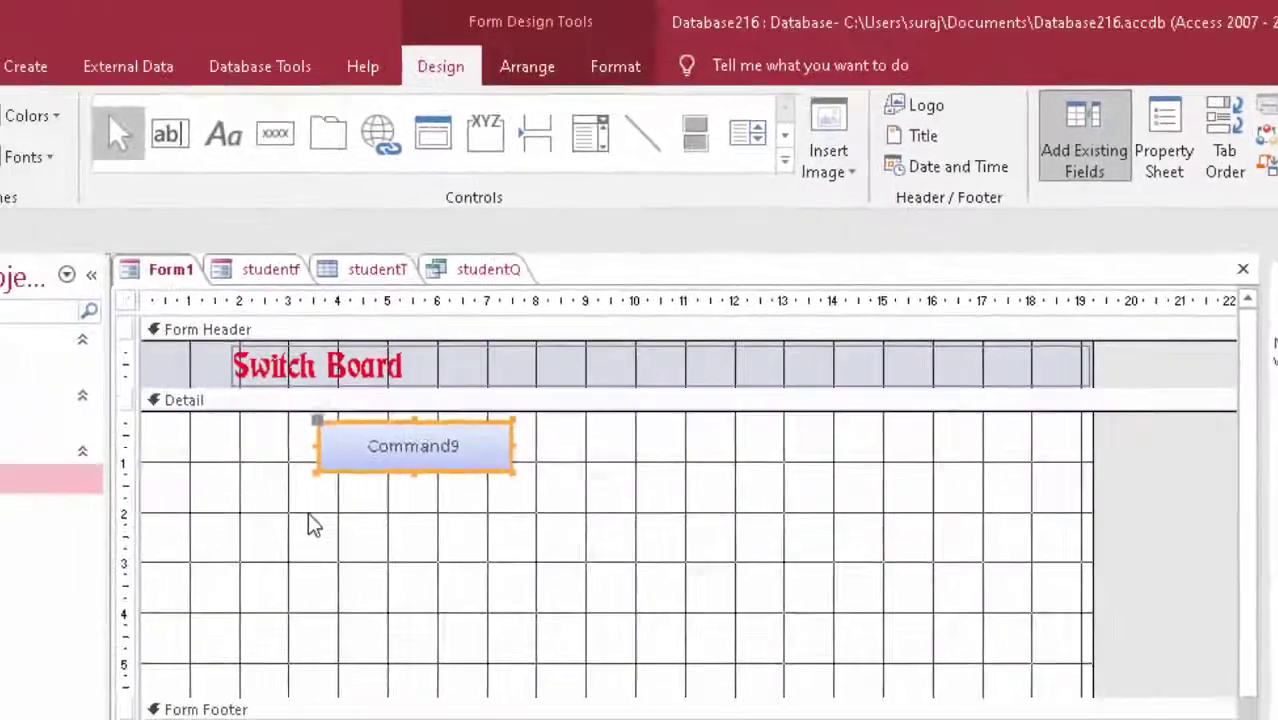
pyautogui.press('Delete')
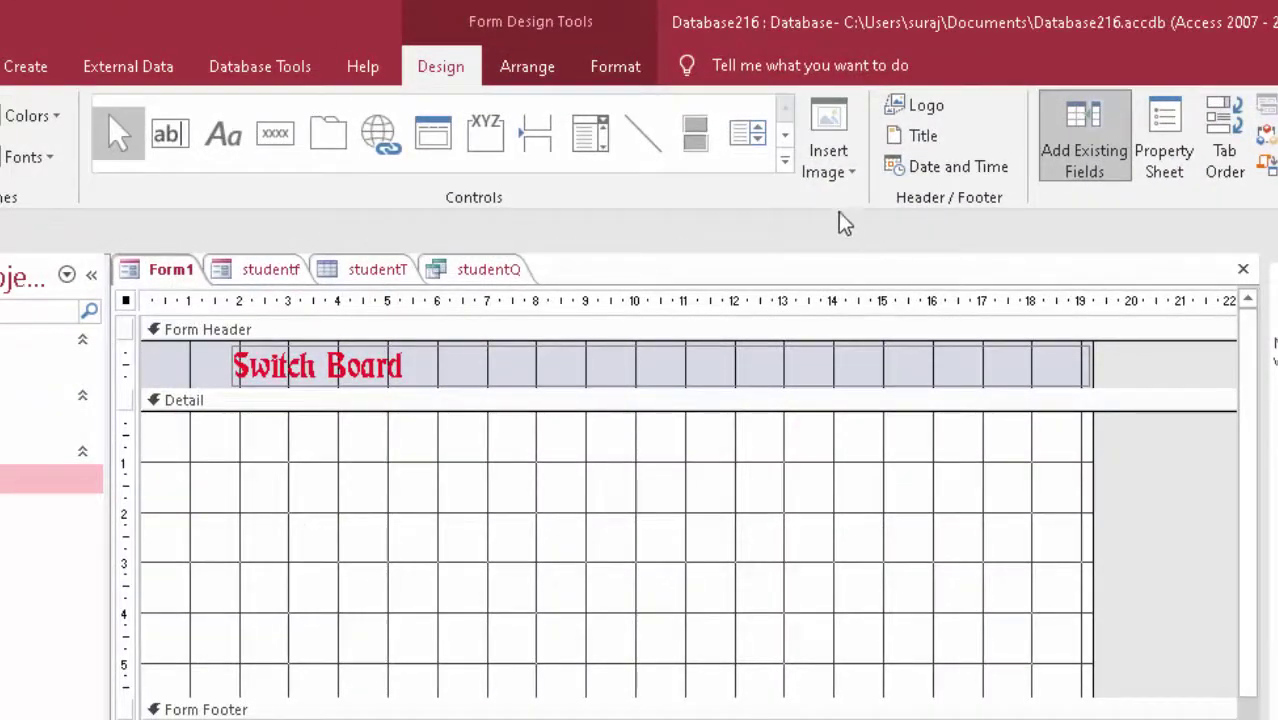
# Draw and delete Command10 with wizards off, then turn Use Control Wizards back on and choose Button
pyautogui.click(784, 160)
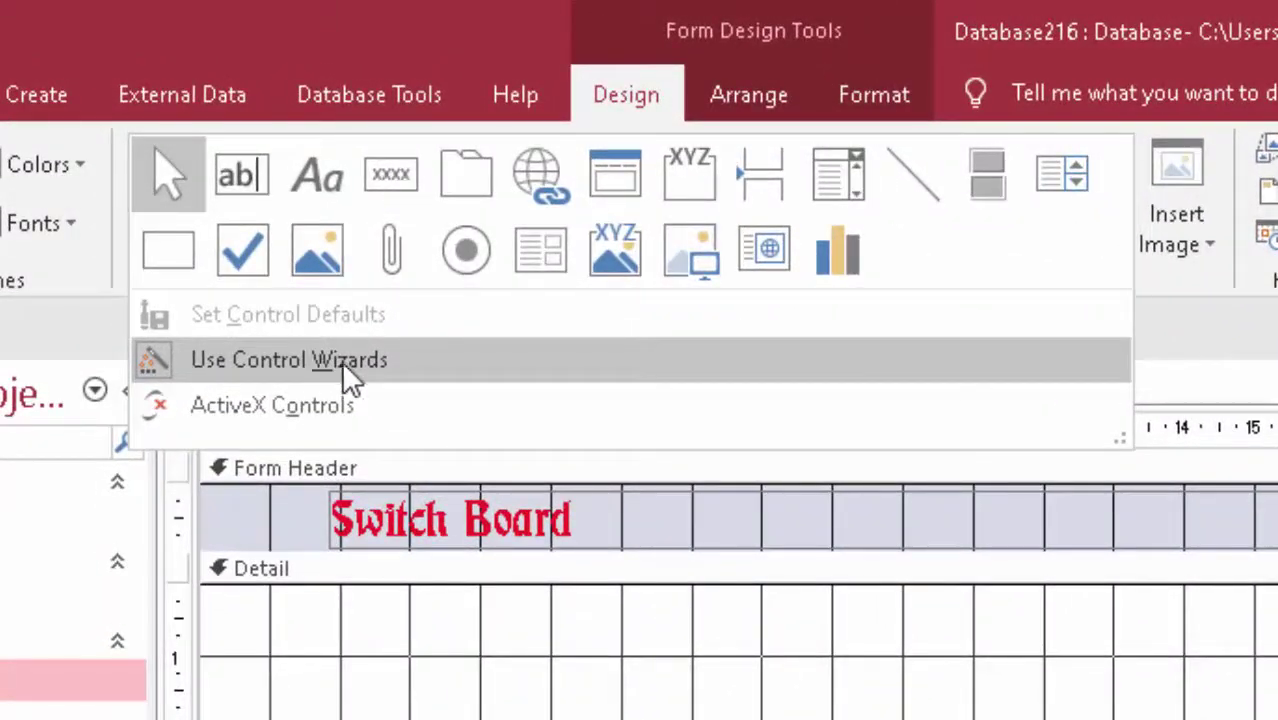
pyautogui.click(362, 359)
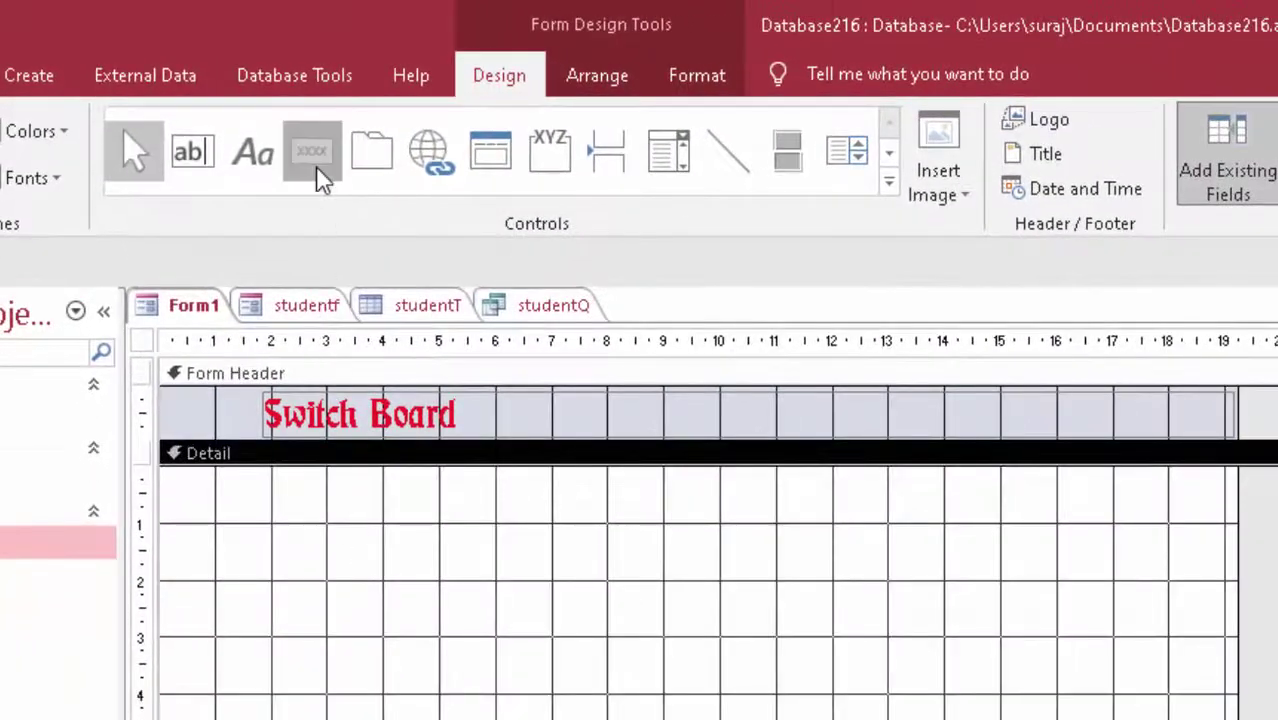
pyautogui.click(312, 152)
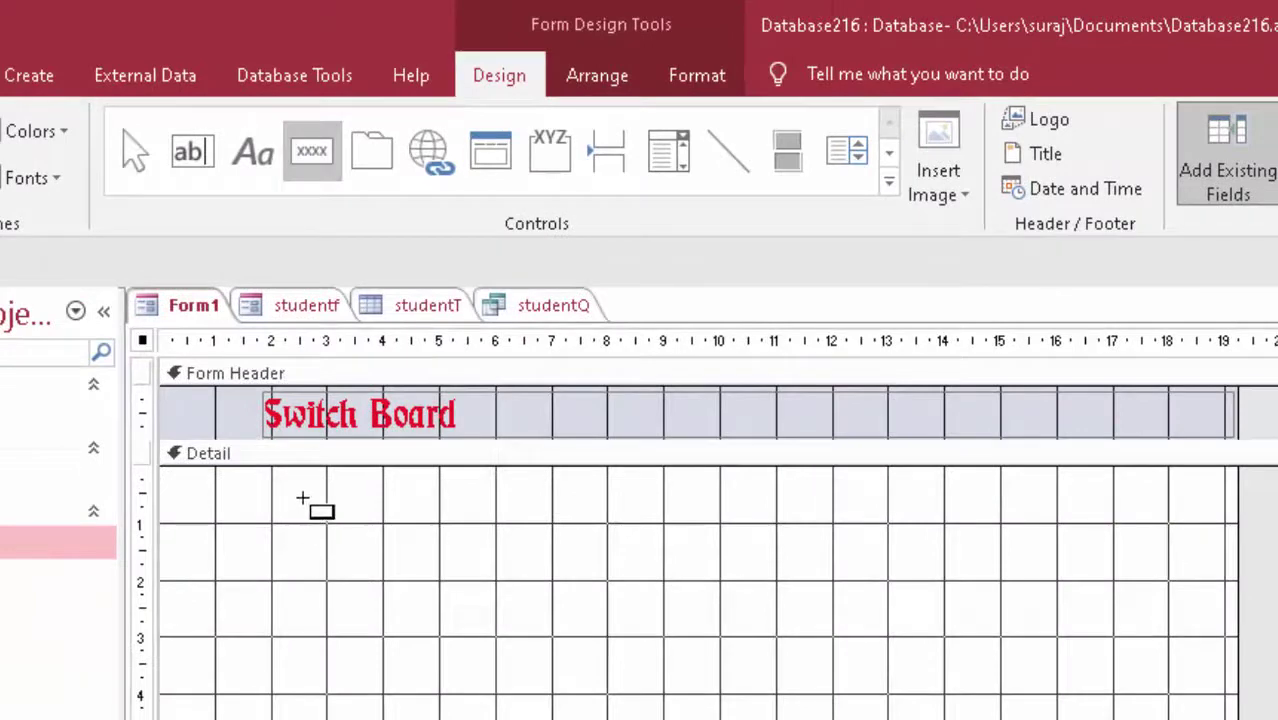
pyautogui.moveTo(305, 500)
pyautogui.mouseDown()
pyautogui.moveTo(482, 553)
pyautogui.moveTo(530, 553)
pyautogui.mouseUp()
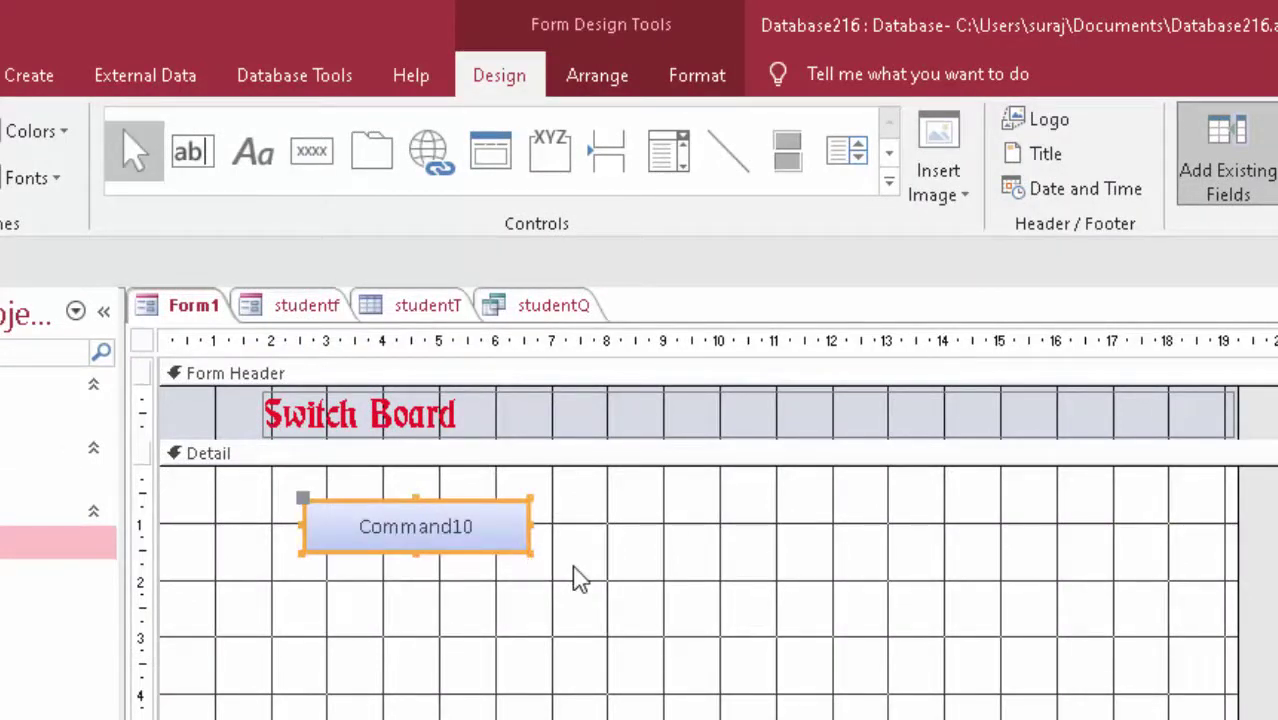
pyautogui.press('Delete')
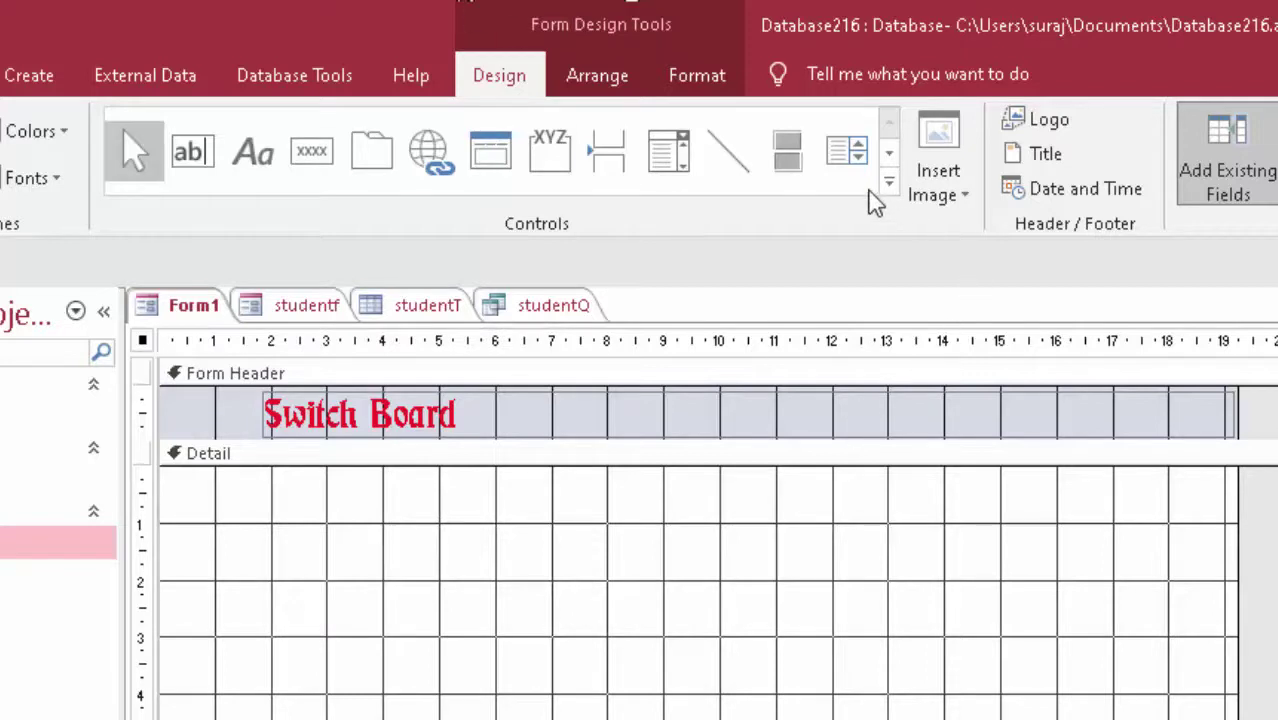
pyautogui.click(888, 185)
pyautogui.click(422, 290)
pyautogui.click(310, 155)
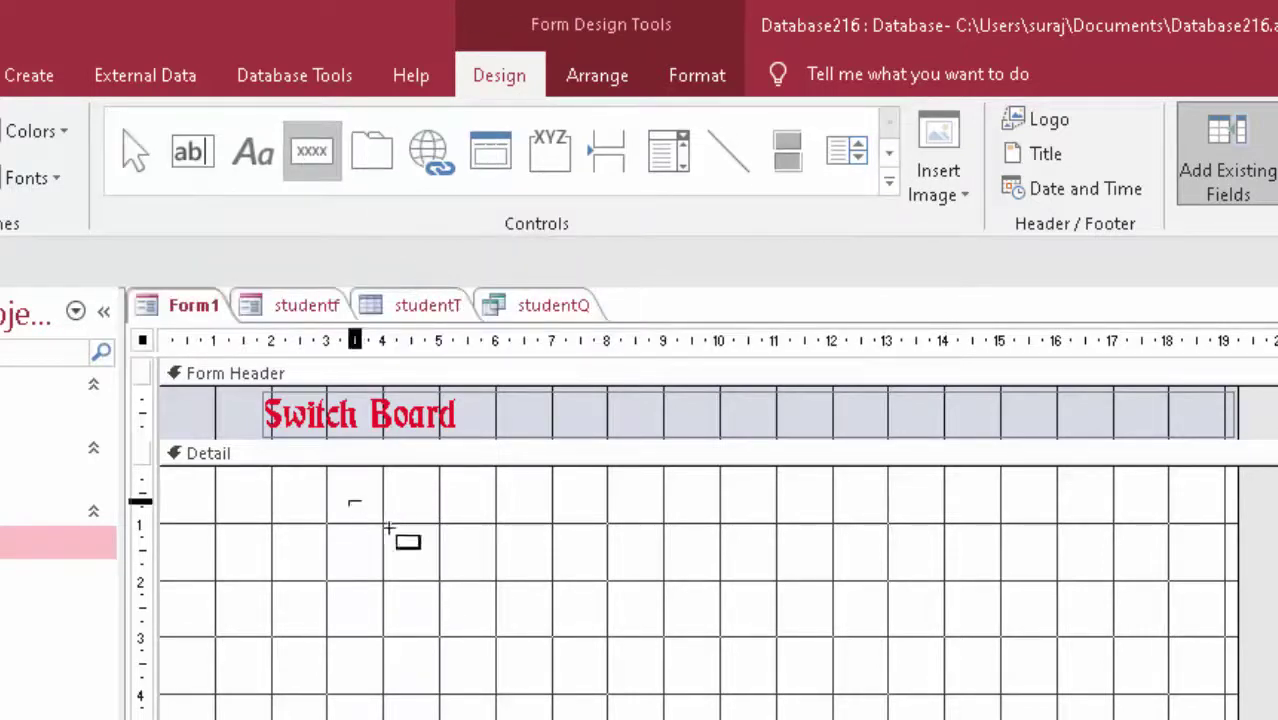
# Draw a button that opens studentf with all records, captioned 'Open Form', and clear its default name
pyautogui.moveTo(350, 500); pyautogui.dragTo(623, 579)
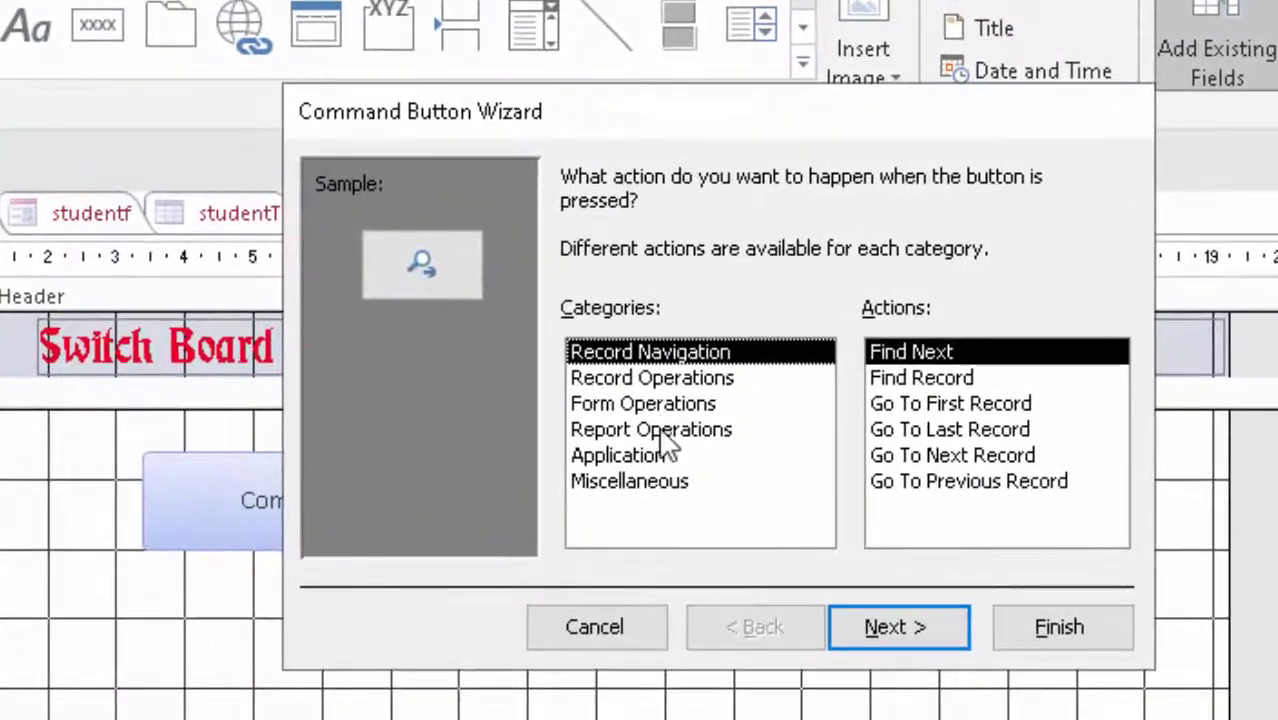
pyautogui.click(671, 402)
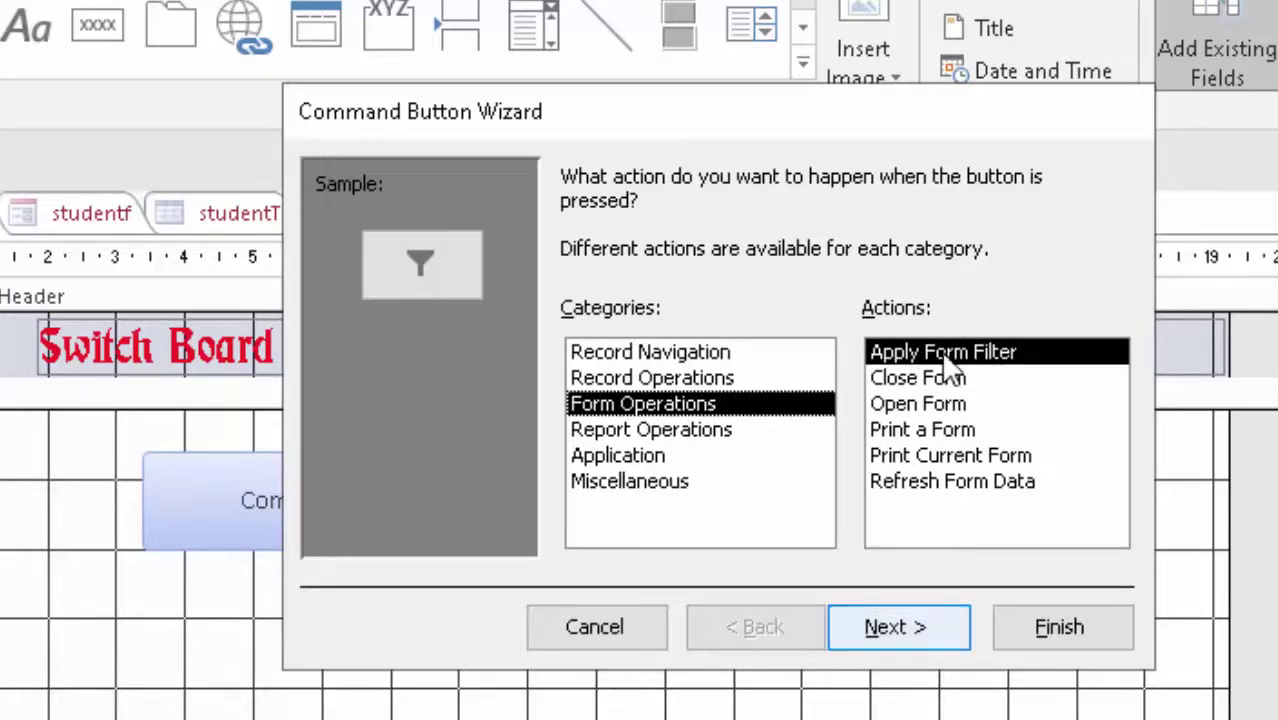
pyautogui.click(952, 404)
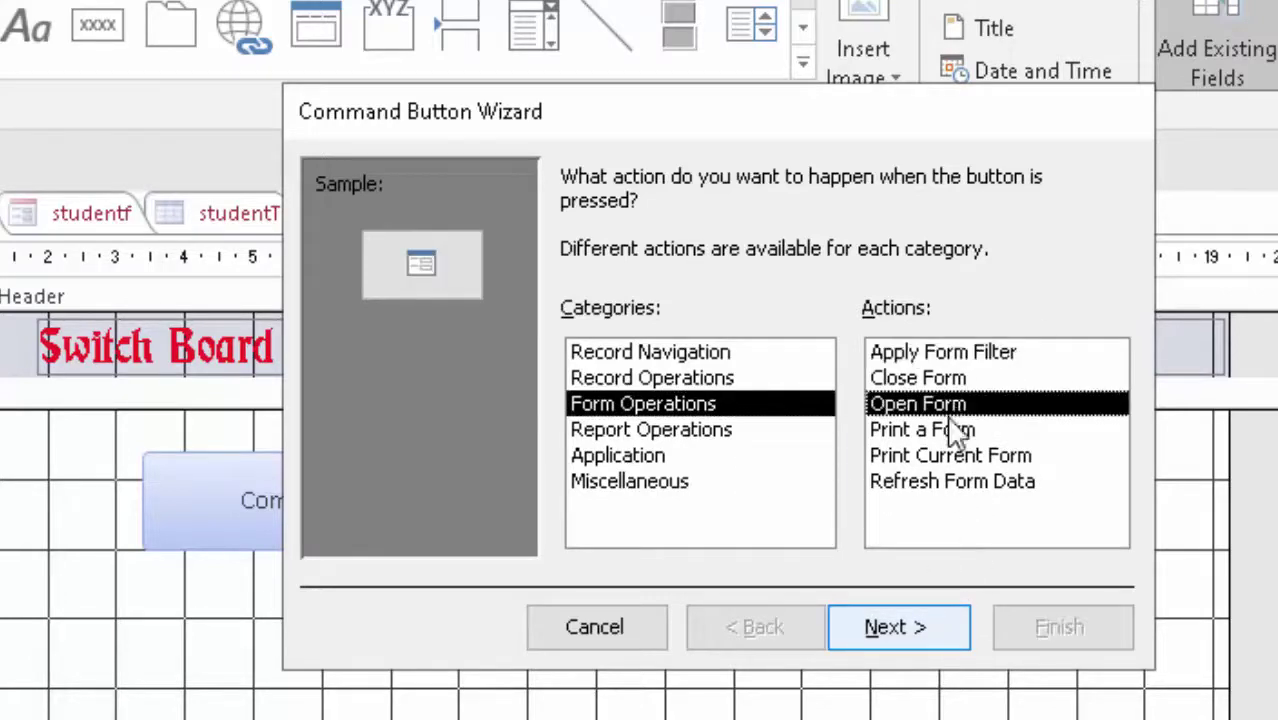
pyautogui.click(927, 618)
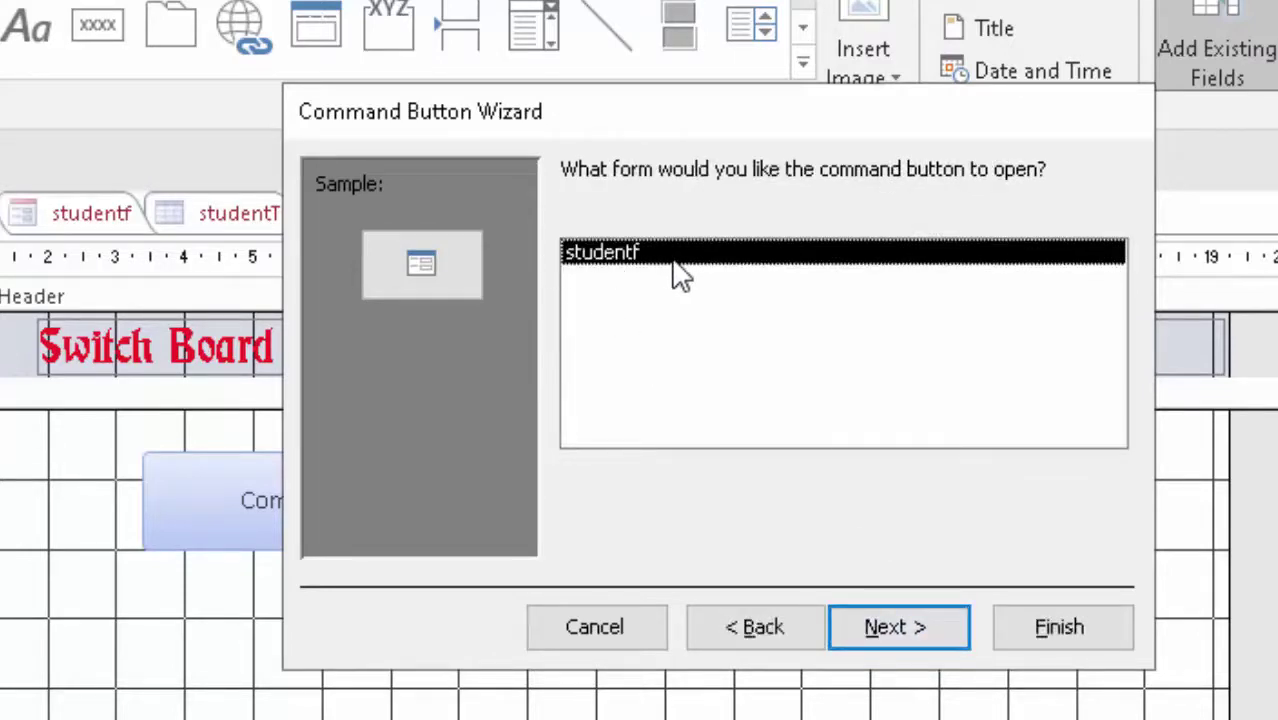
pyautogui.click(921, 623)
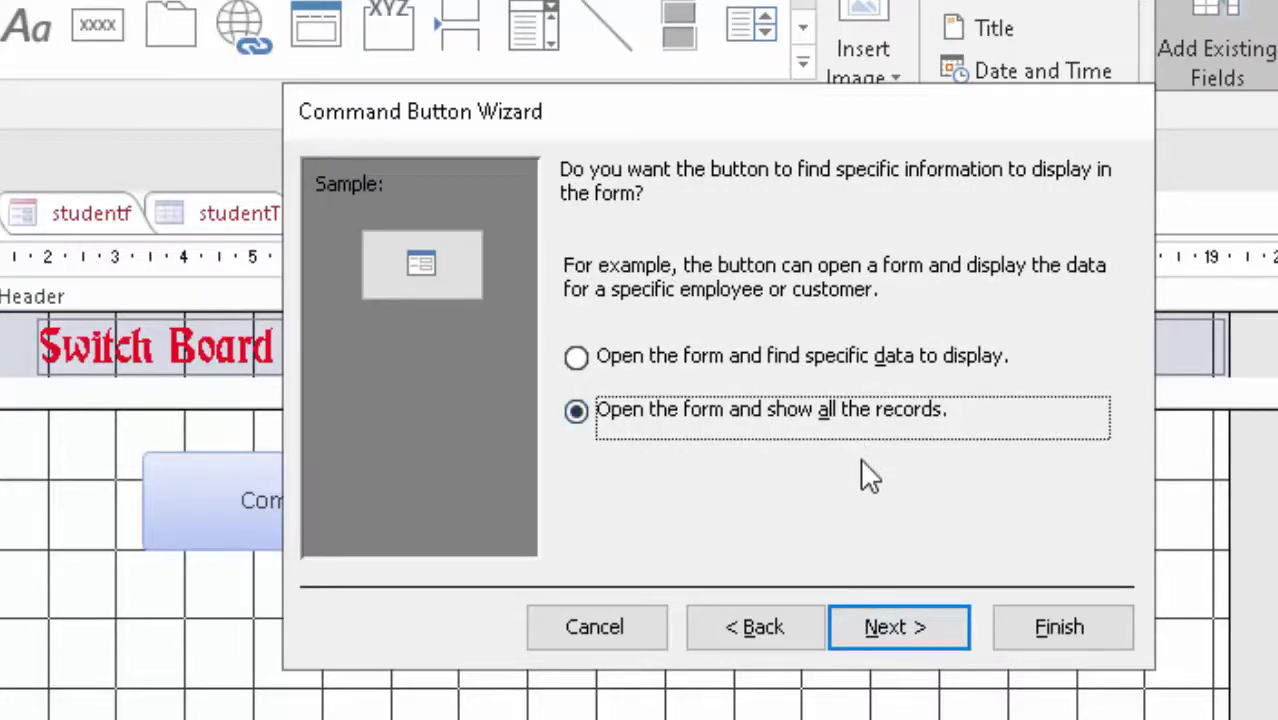
pyautogui.click(874, 640)
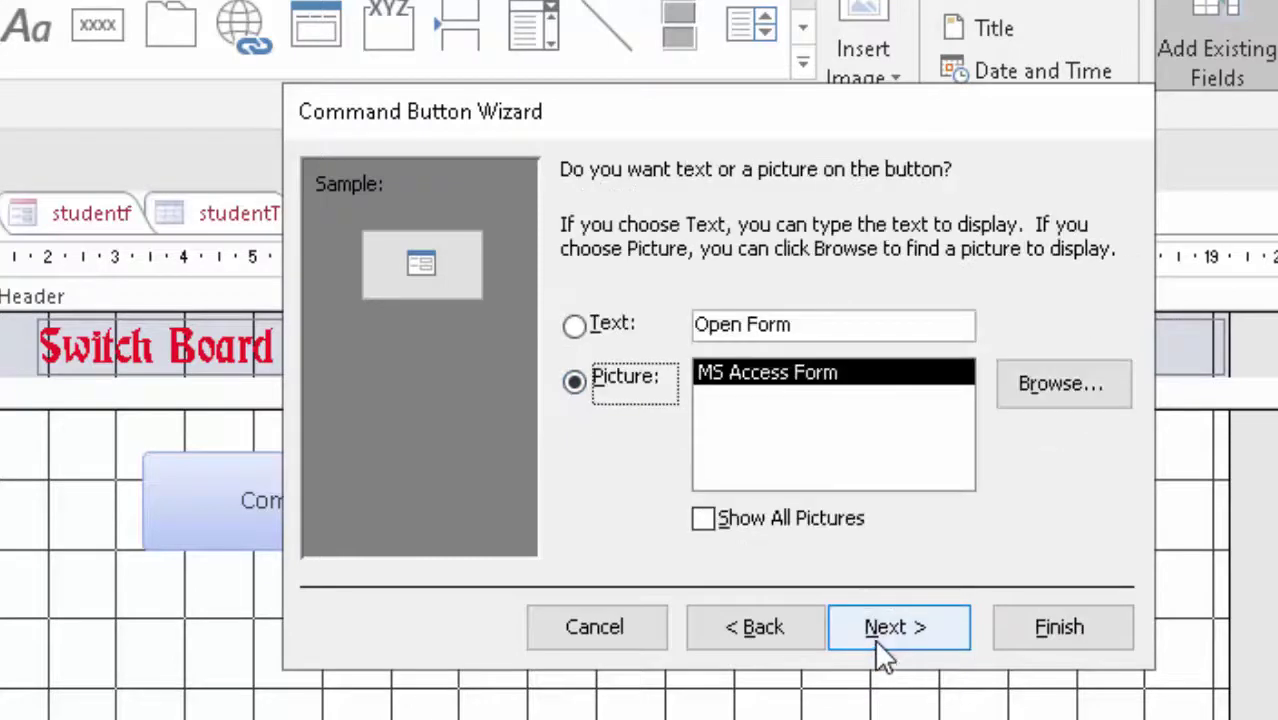
pyautogui.click(597, 334)
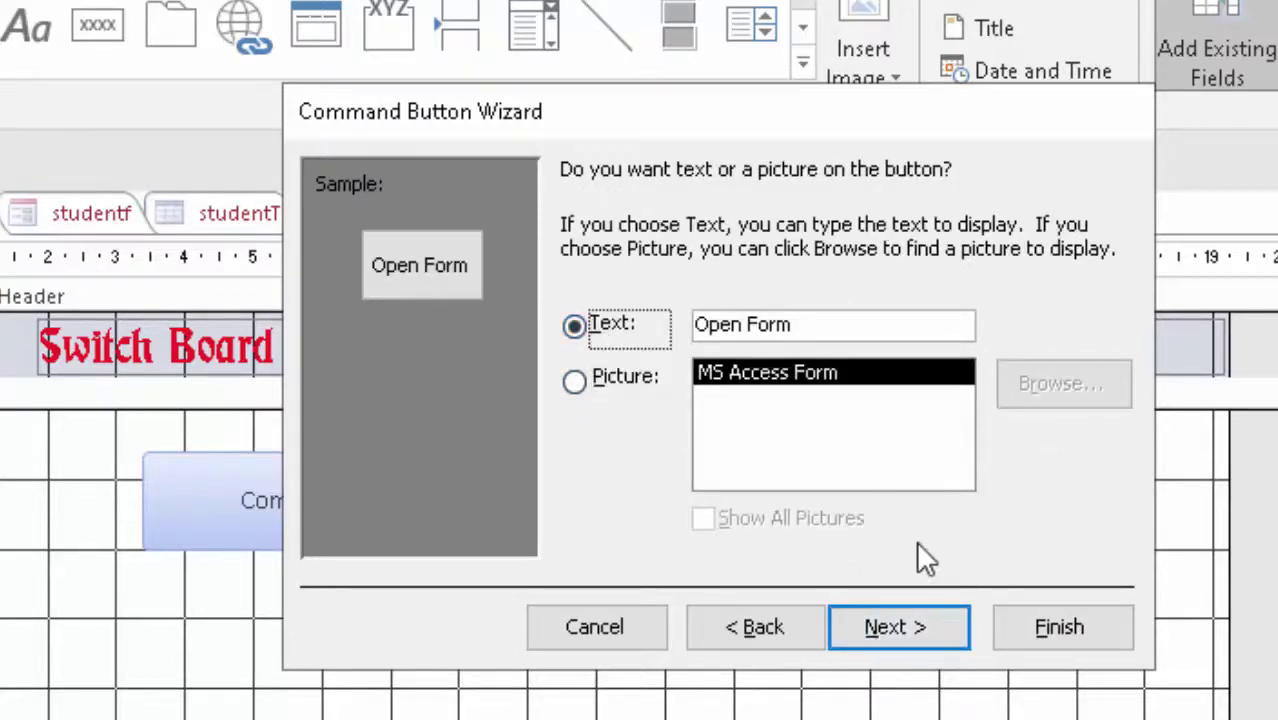
pyautogui.click(912, 620)
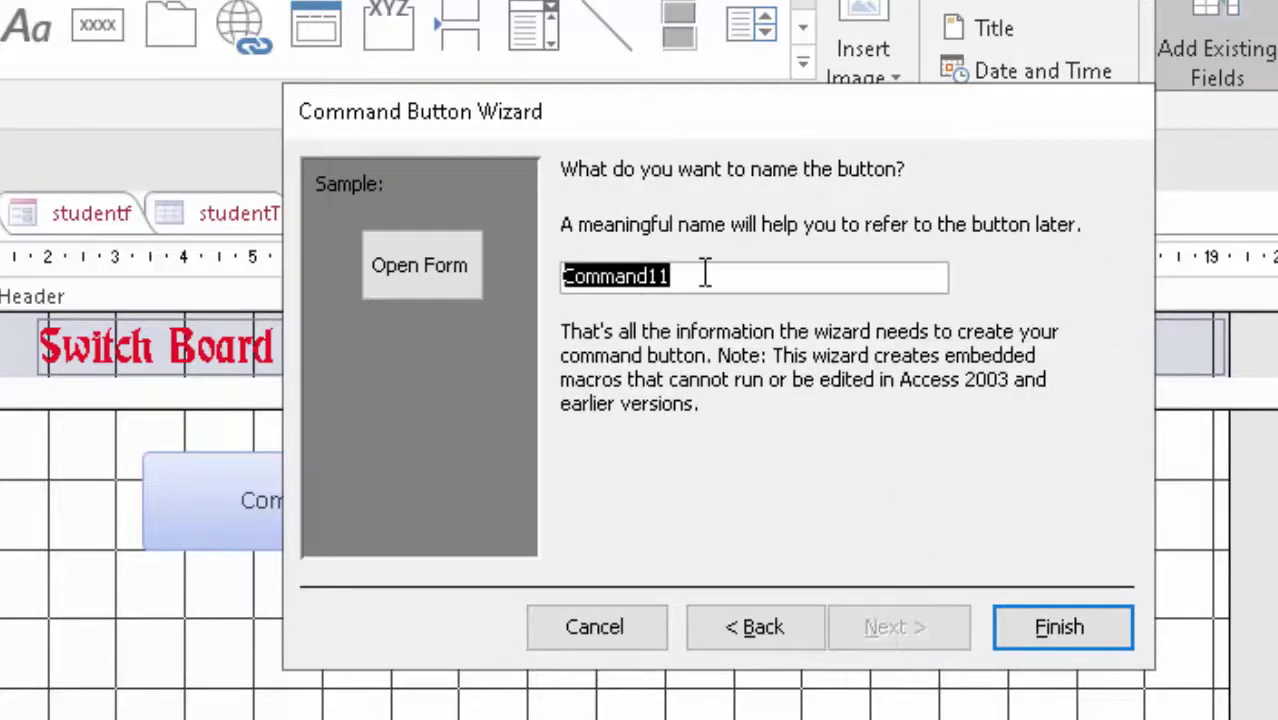
pyautogui.moveTo(705, 273); pyautogui.dragTo(557, 272)
pyautogui.press('BackSpace')
pyautogui.write('OpenForm')
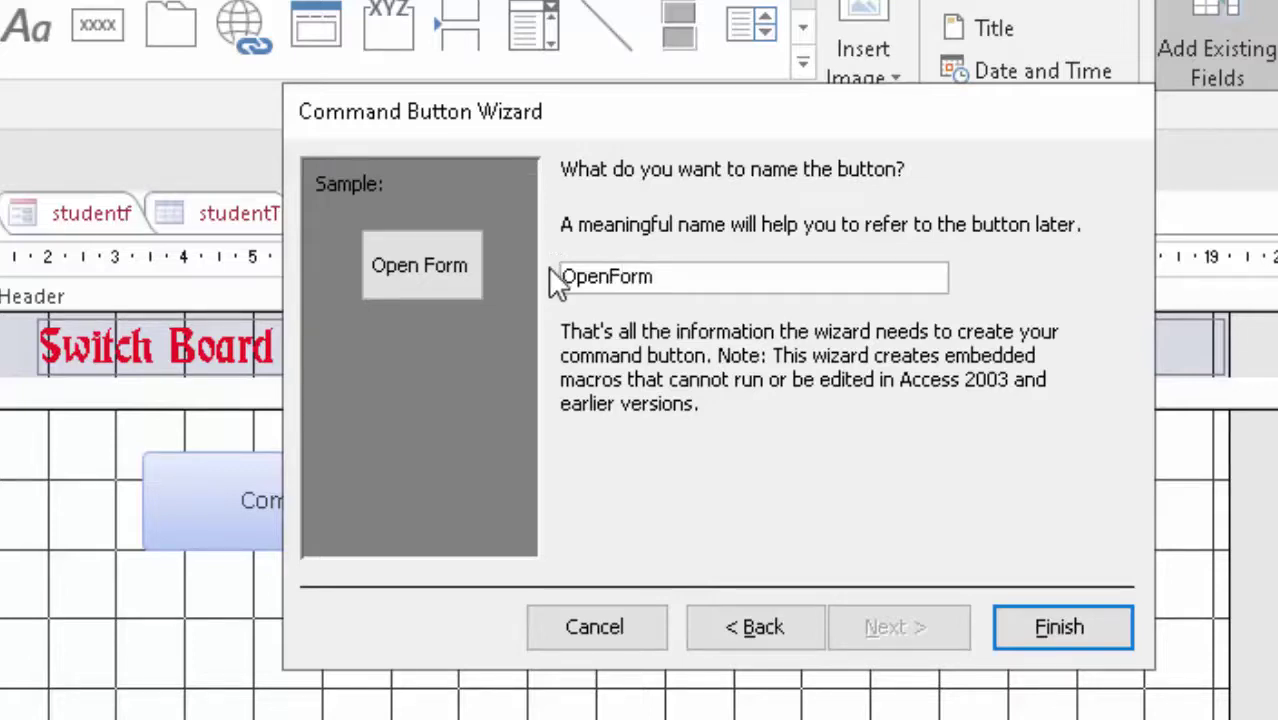
# Finish the Open Form button, enlarge it, and fill it light orange
pyautogui.click(1058, 620)
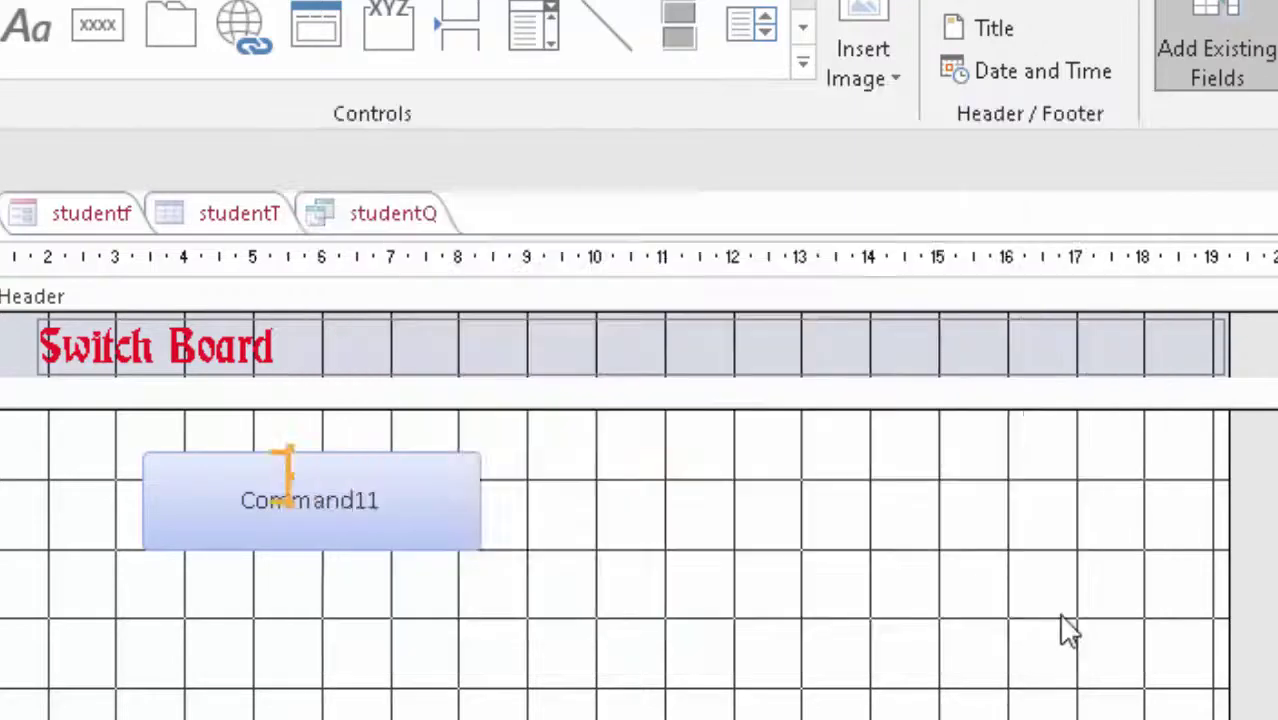
pyautogui.write('Open Form')
pyautogui.moveTo(424, 434); pyautogui.dragTo(508, 465)
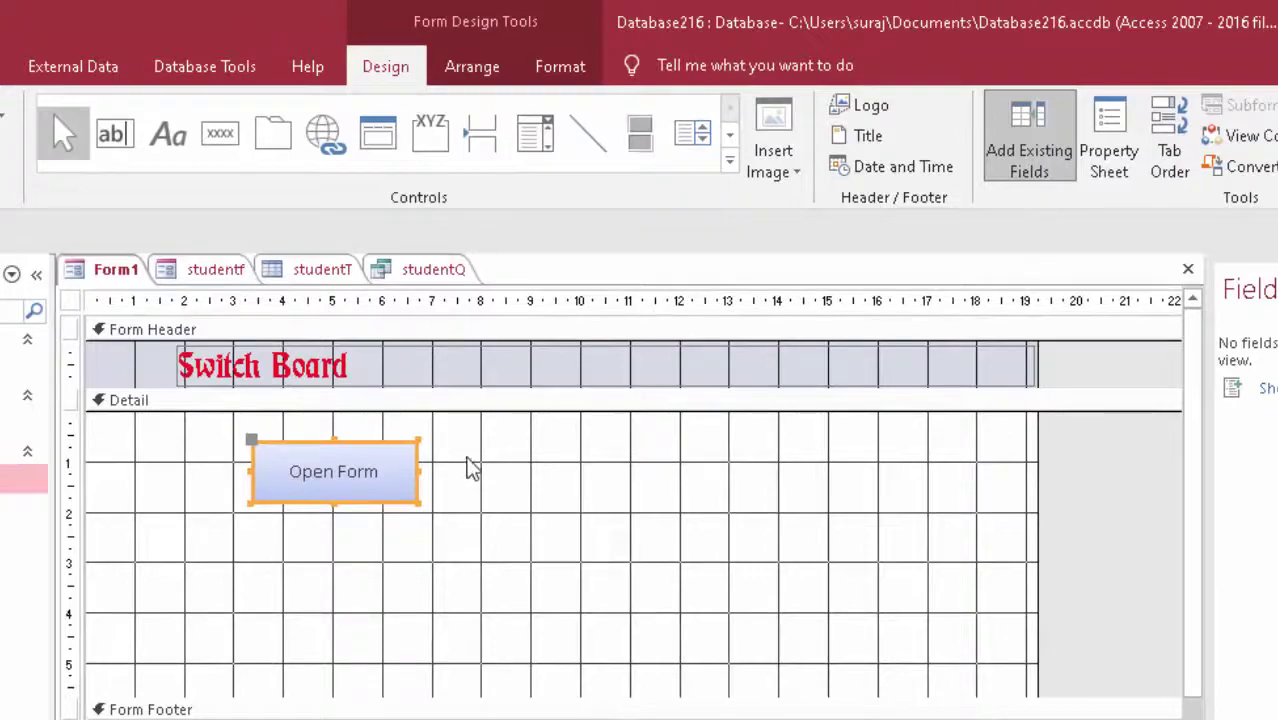
pyautogui.click(476, 530)
pyautogui.click(398, 490)
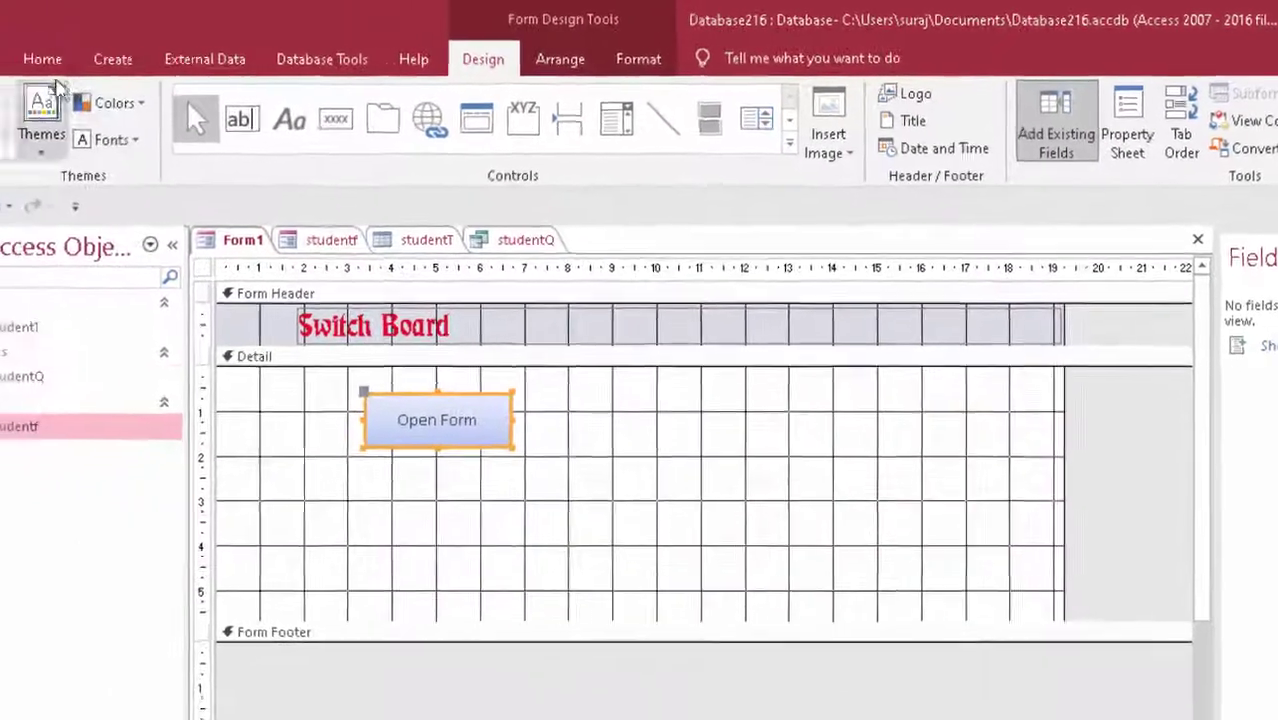
pyautogui.click(40, 57)
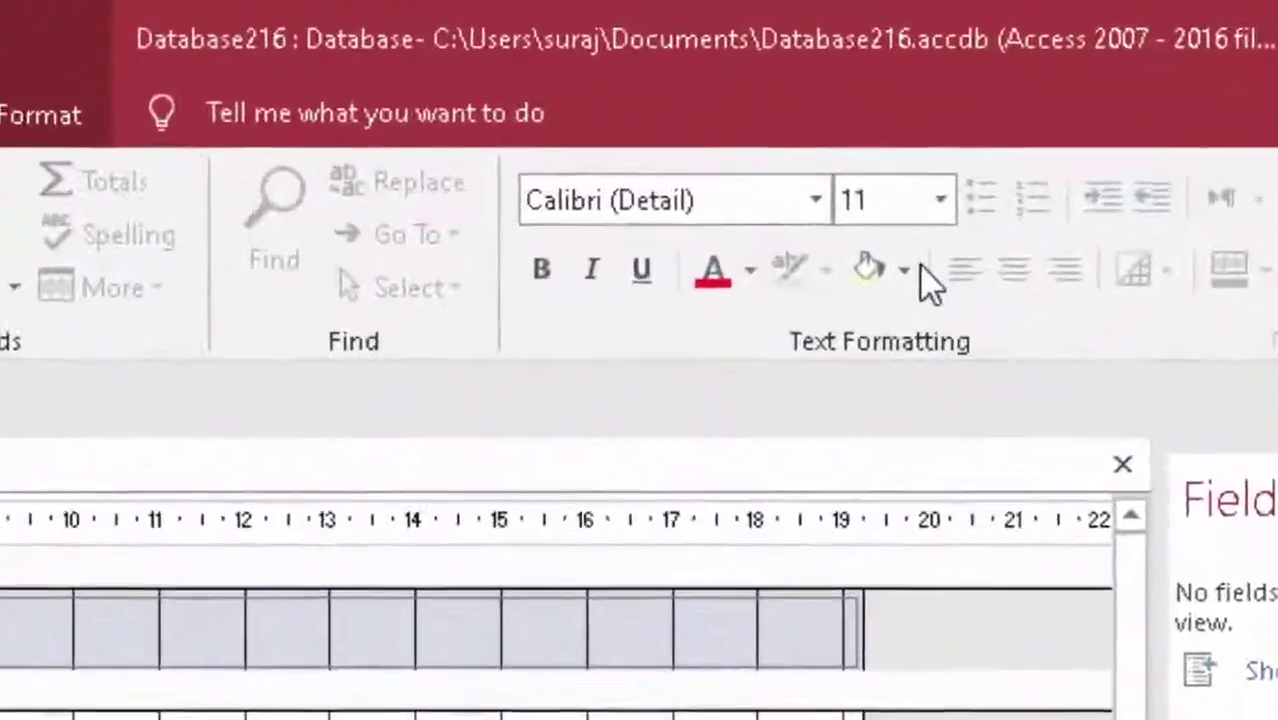
pyautogui.click(905, 268)
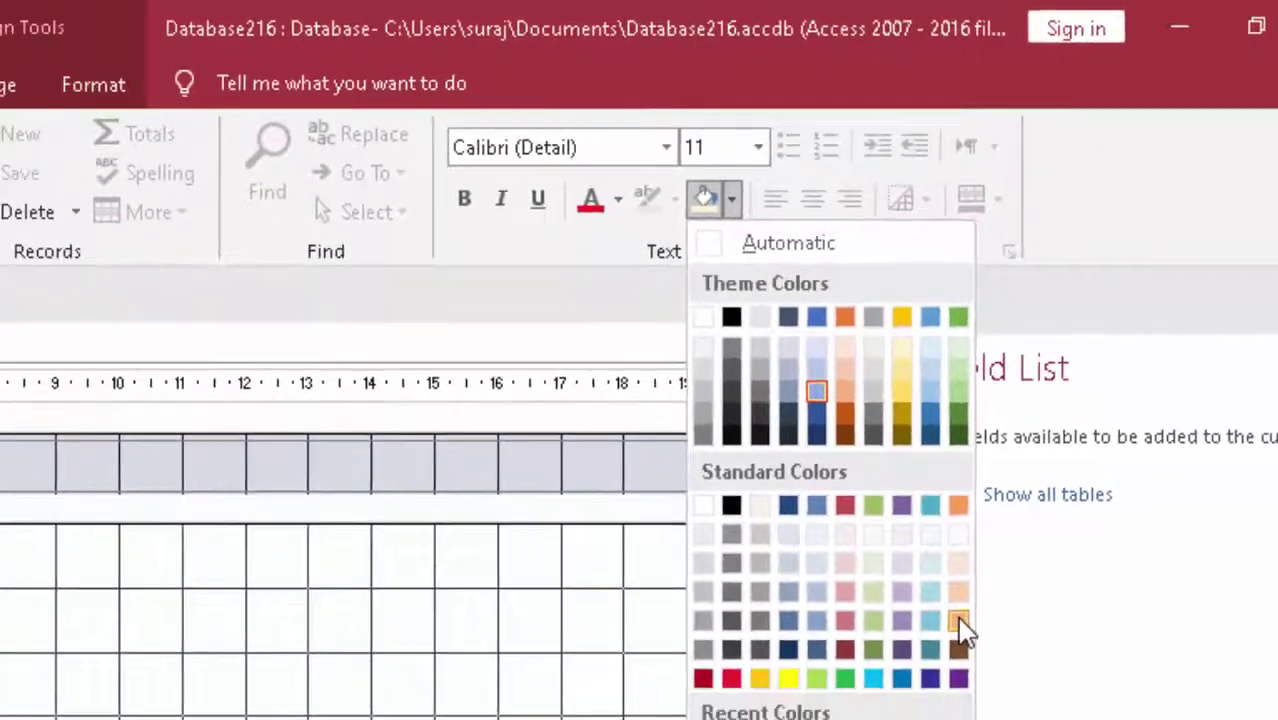
pyautogui.click(961, 622)
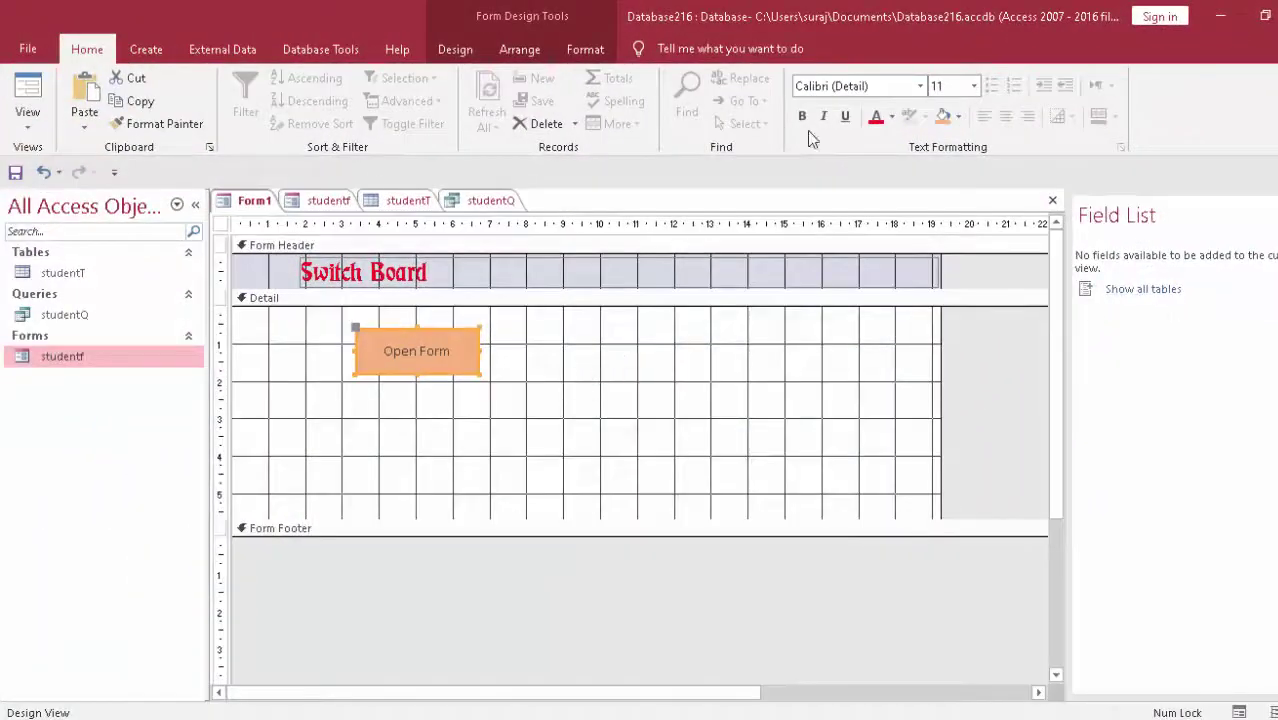
pyautogui.click(958, 116)
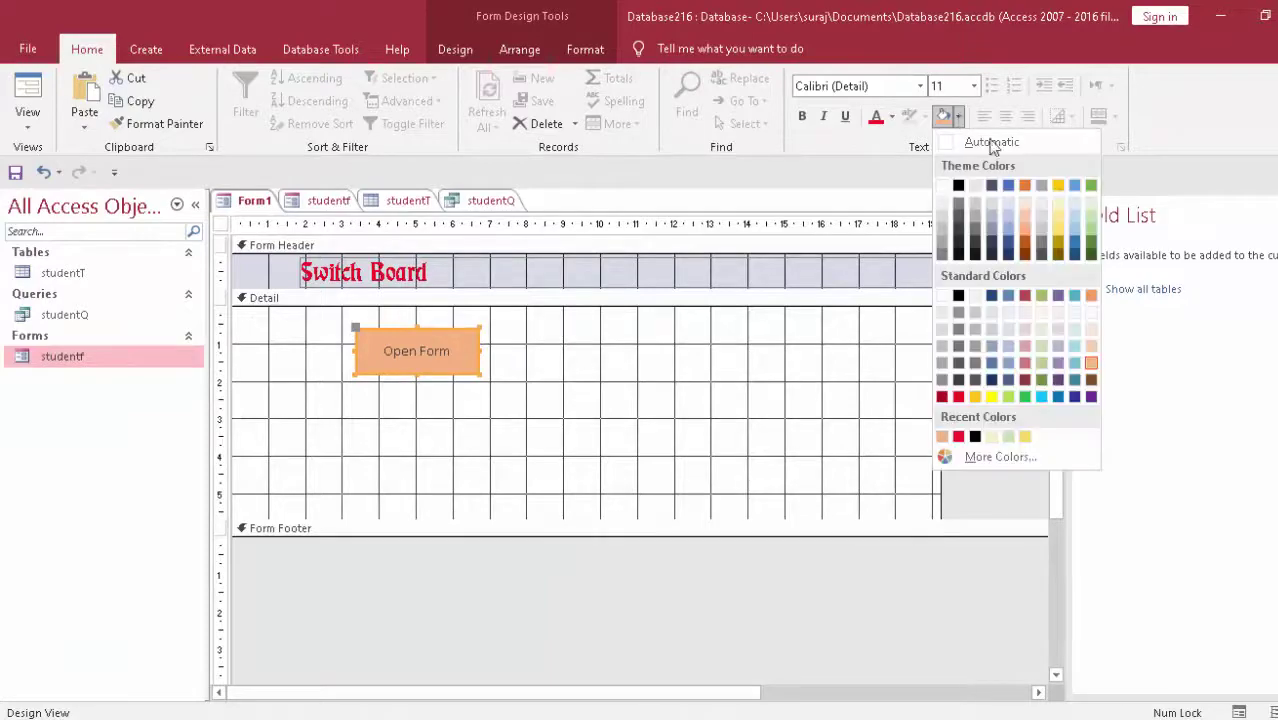
pyautogui.click(1092, 361)
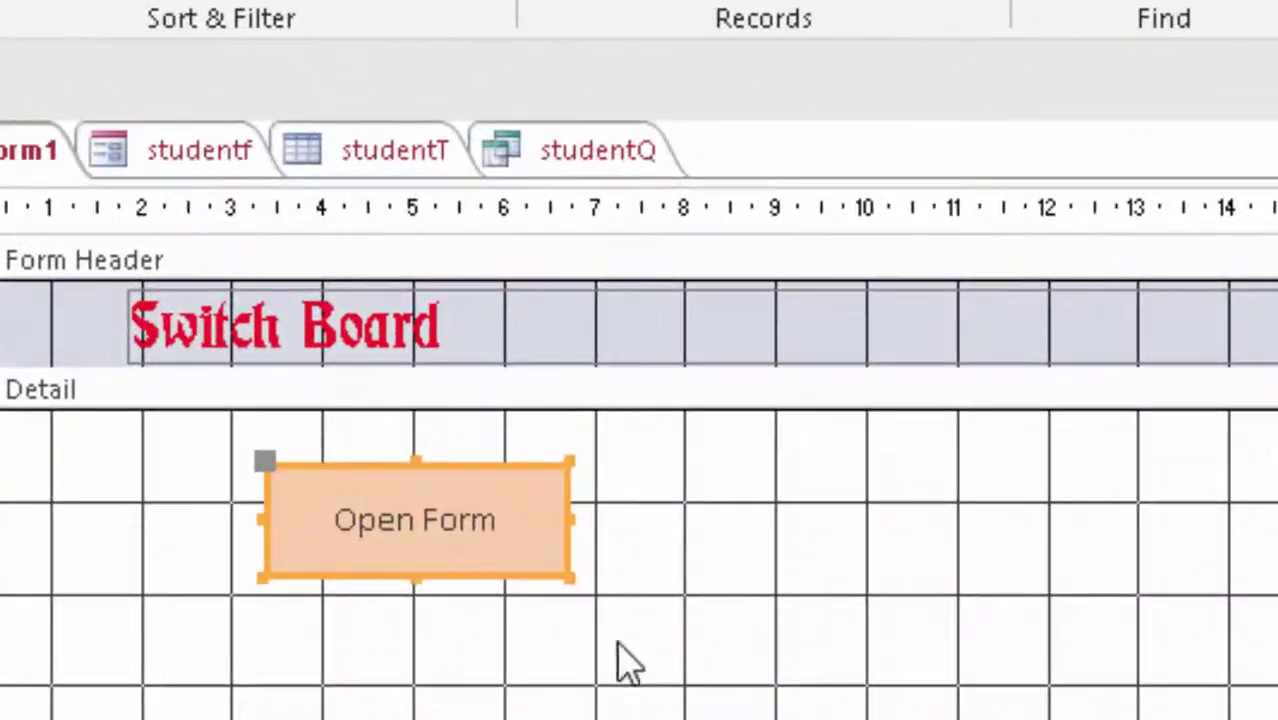
# Make the Open Form caption bold in Bahnschrift SemiBold
pyautogui.click(522, 515)
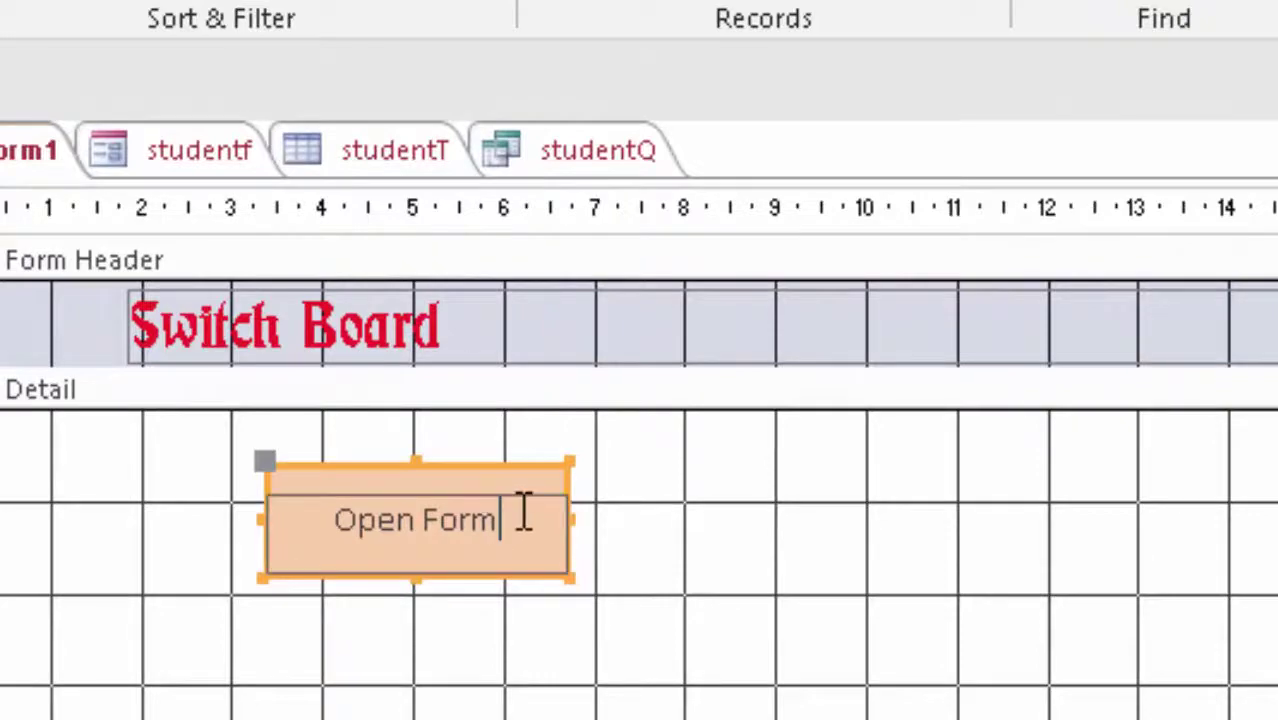
pyautogui.moveTo(522, 515); pyautogui.dragTo(285, 512)
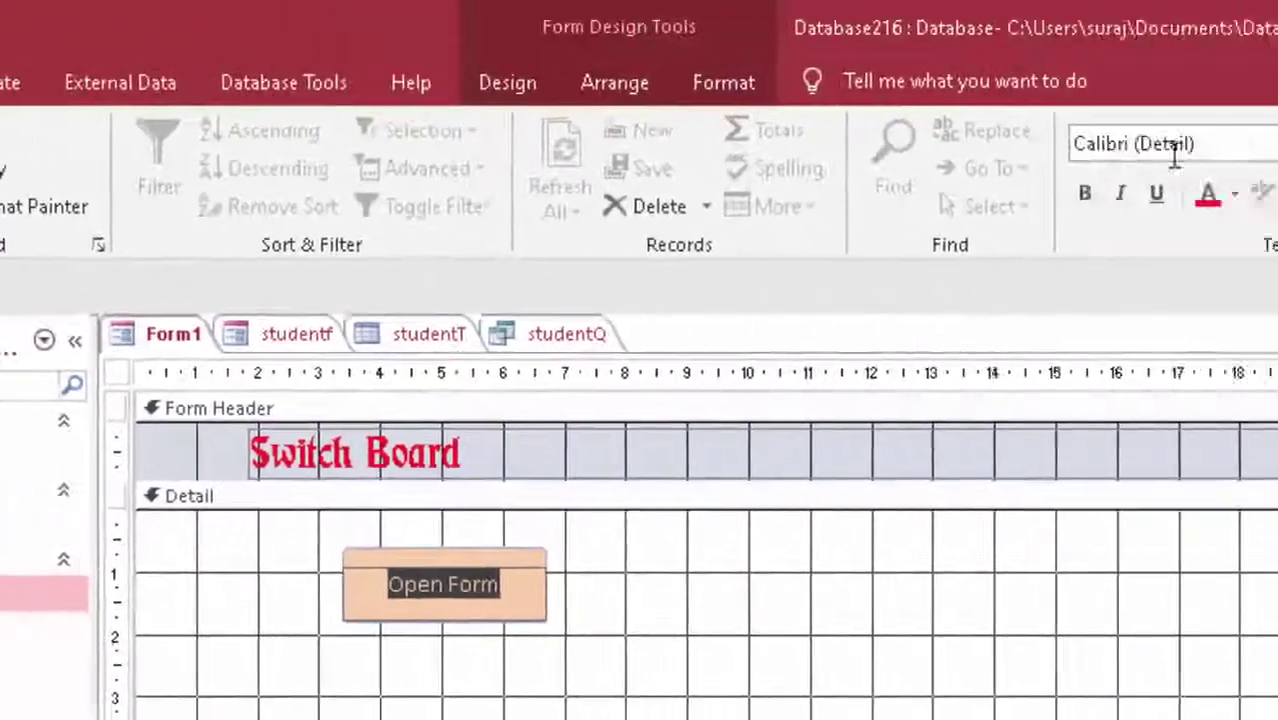
pyautogui.click(636, 162)
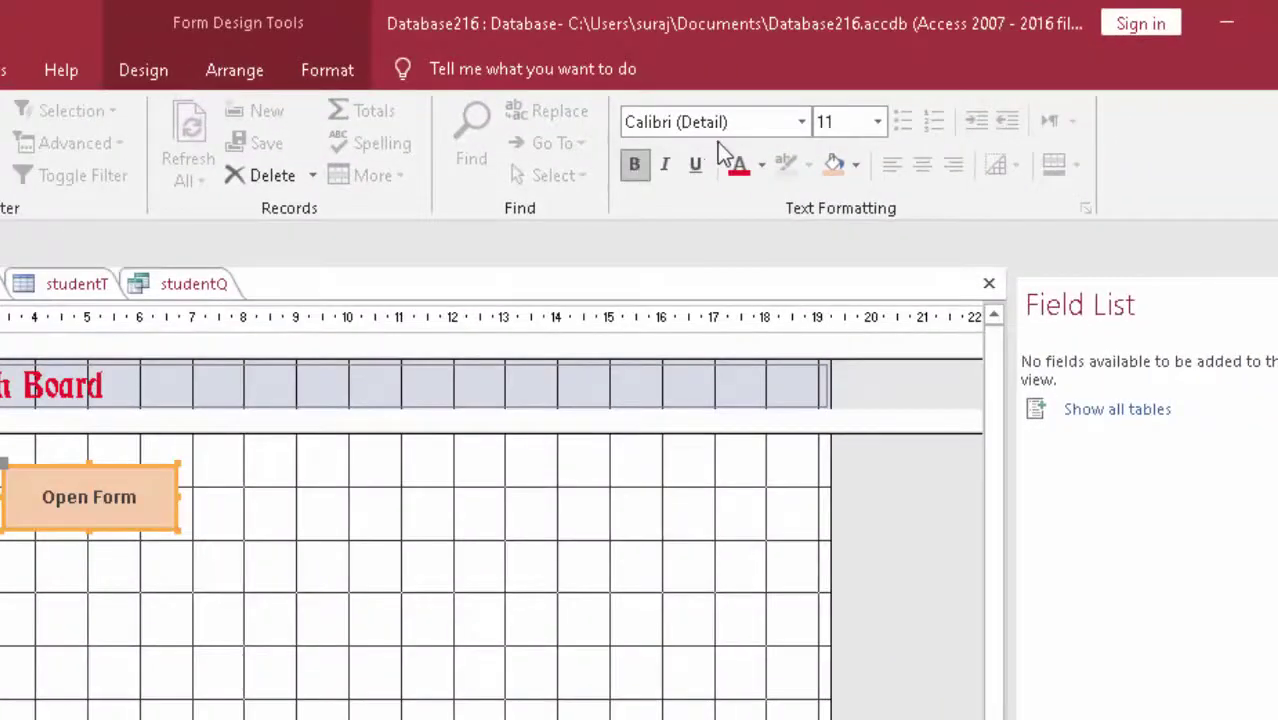
pyautogui.click(798, 126)
pyautogui.click(697, 180)
pyautogui.click(142, 510)
pyautogui.moveTo(126, 500); pyautogui.dragTo(13, 500)
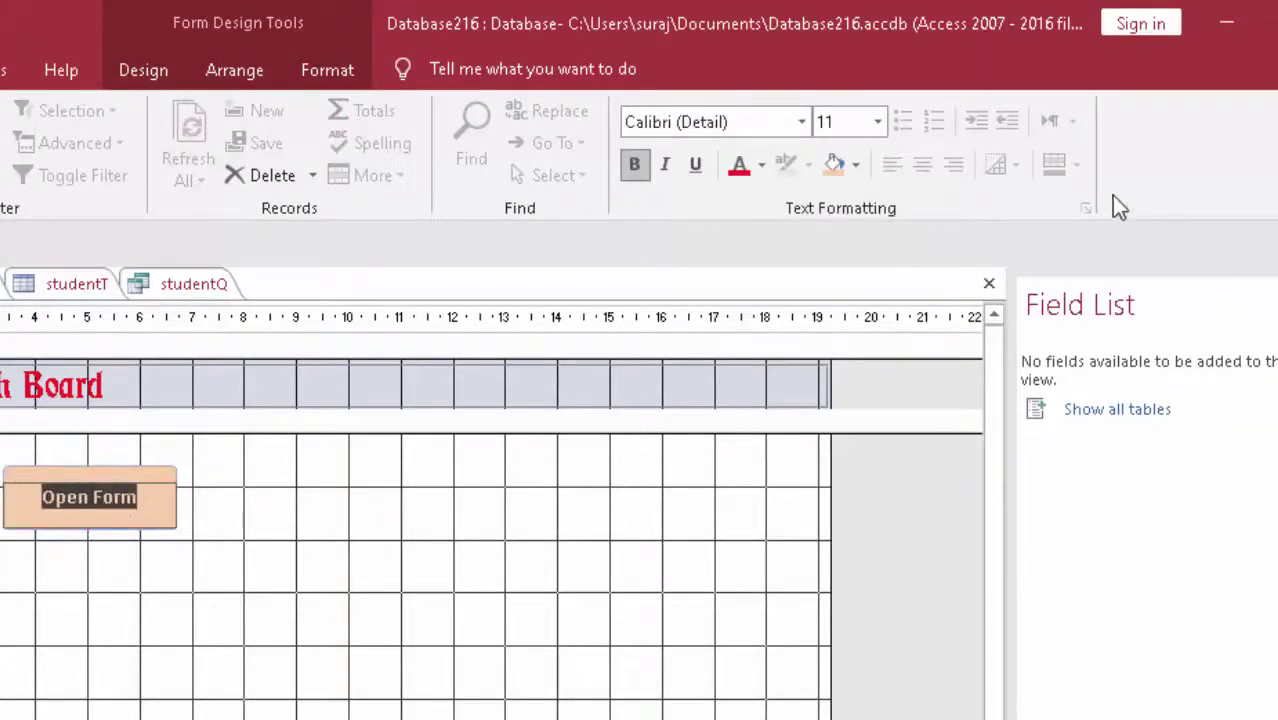
pyautogui.click(800, 127)
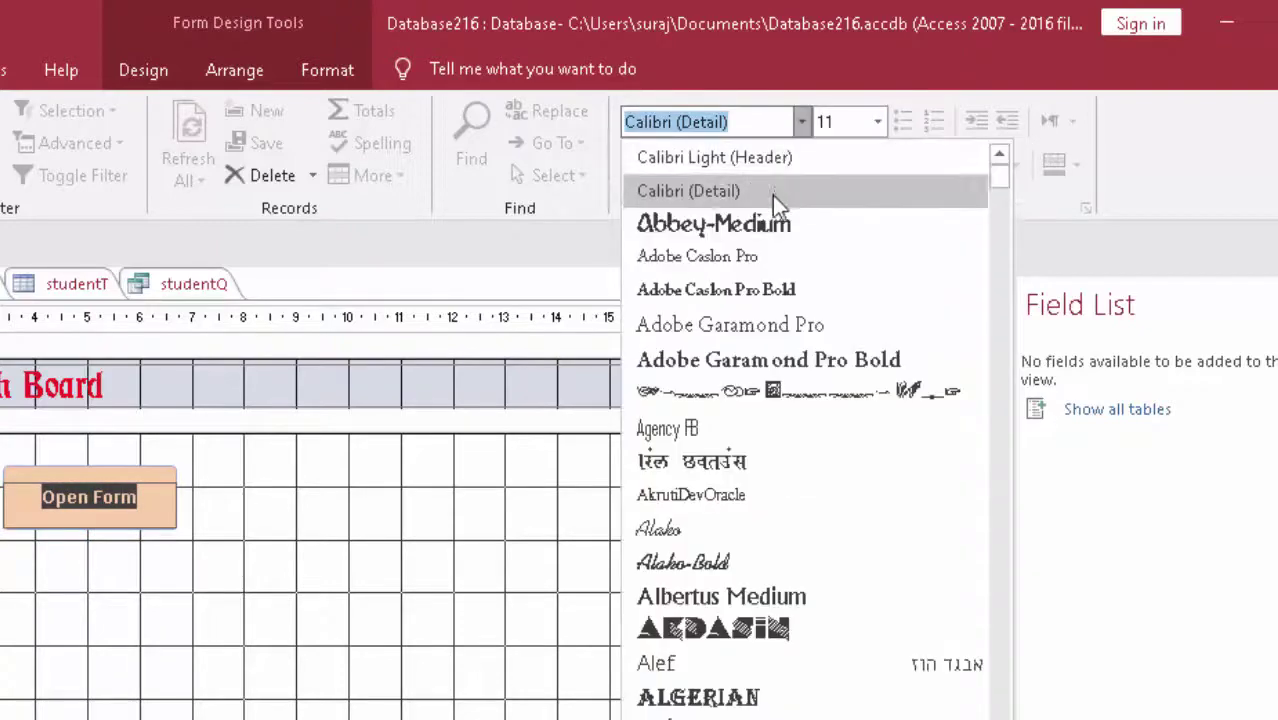
pyautogui.scroll(-5, 758, 507)
pyautogui.click(669, 405)
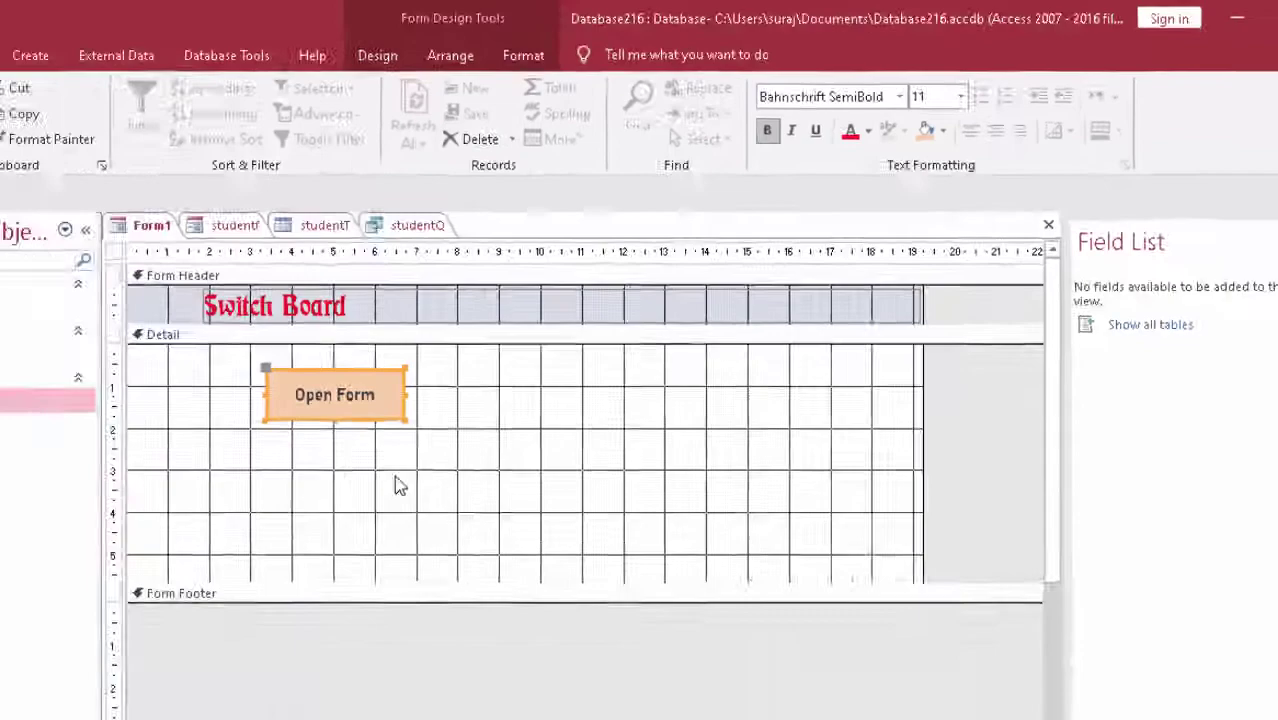
pyautogui.click(527, 415)
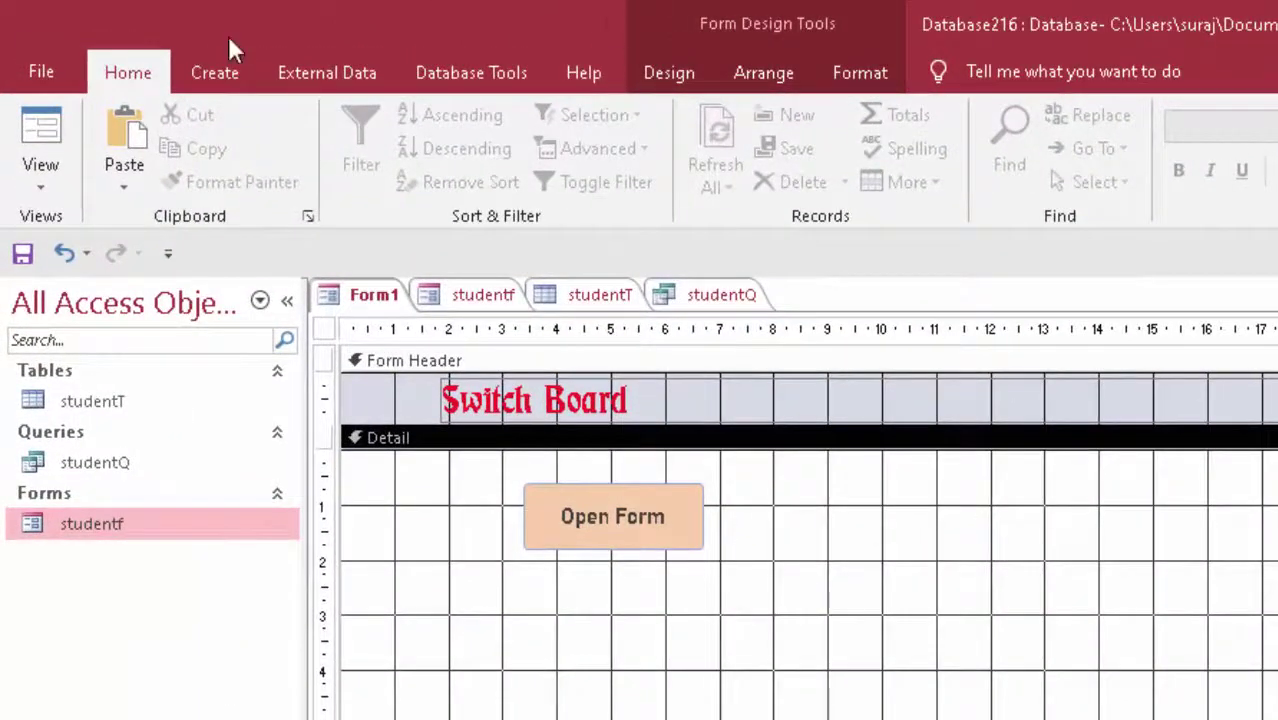
# Draw a new button below Open Form using the Design tab's Button control
pyautogui.click(214, 73)
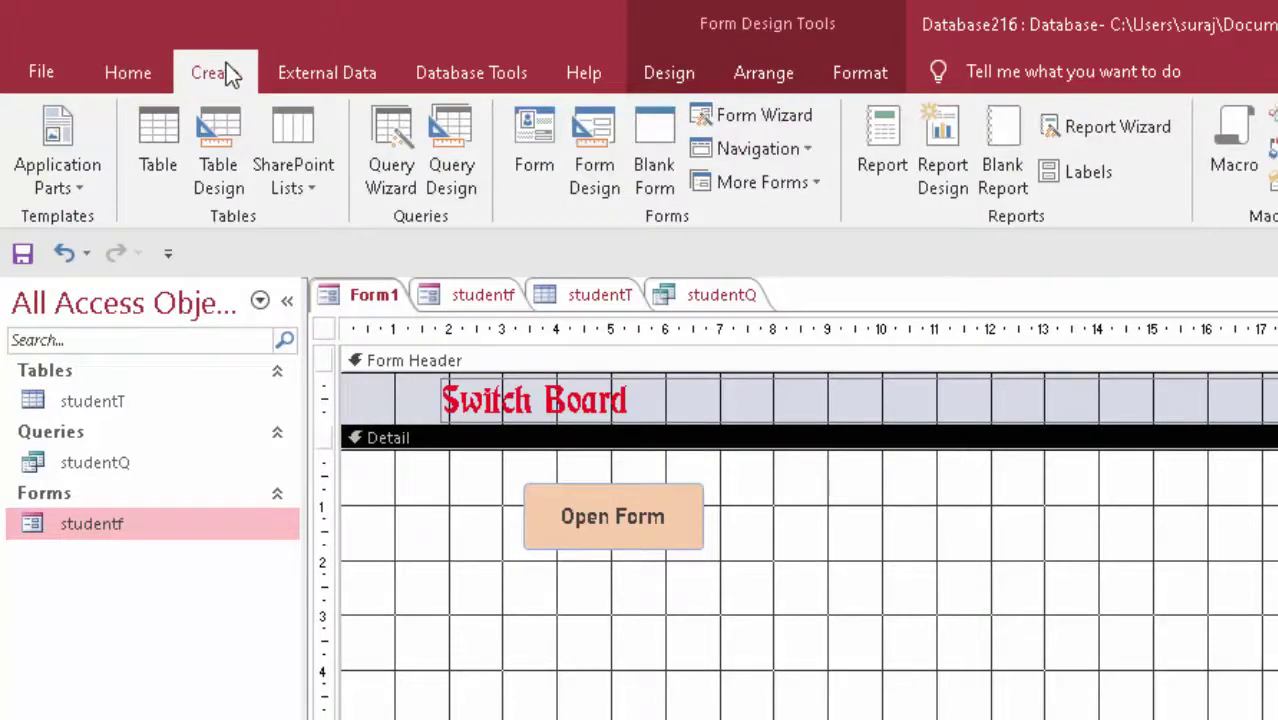
pyautogui.click(670, 78)
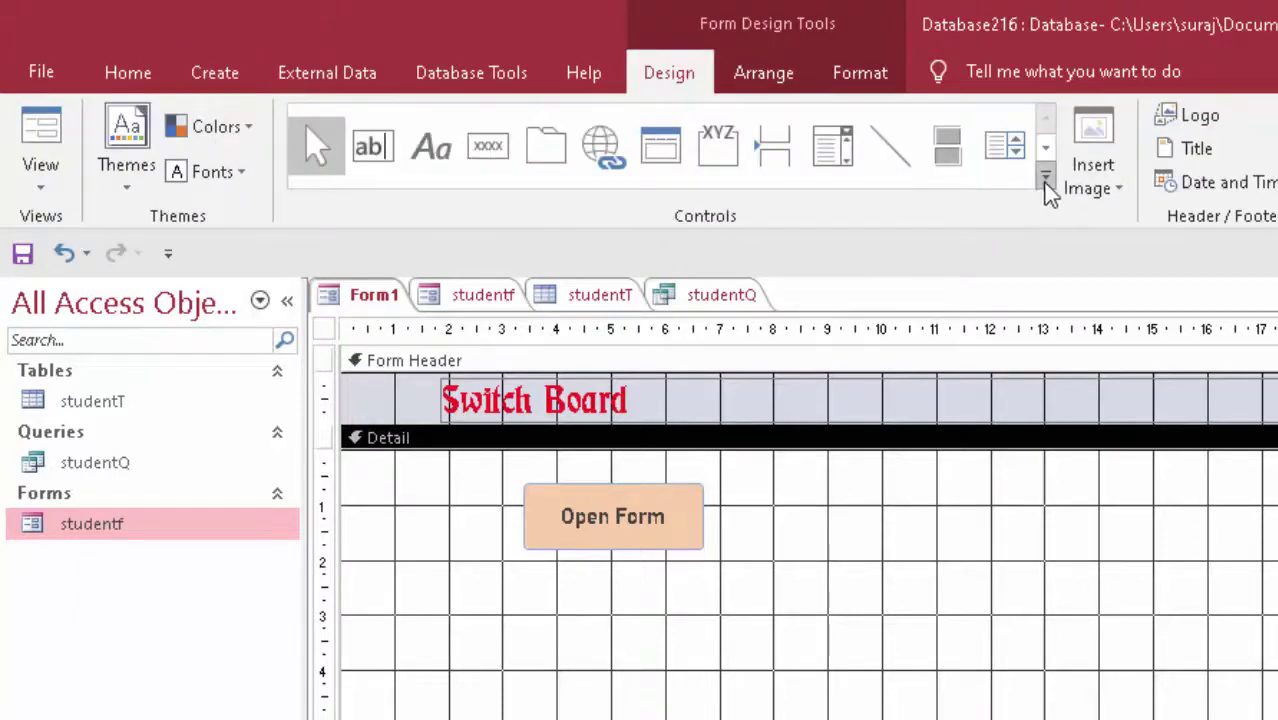
pyautogui.click(1045, 180)
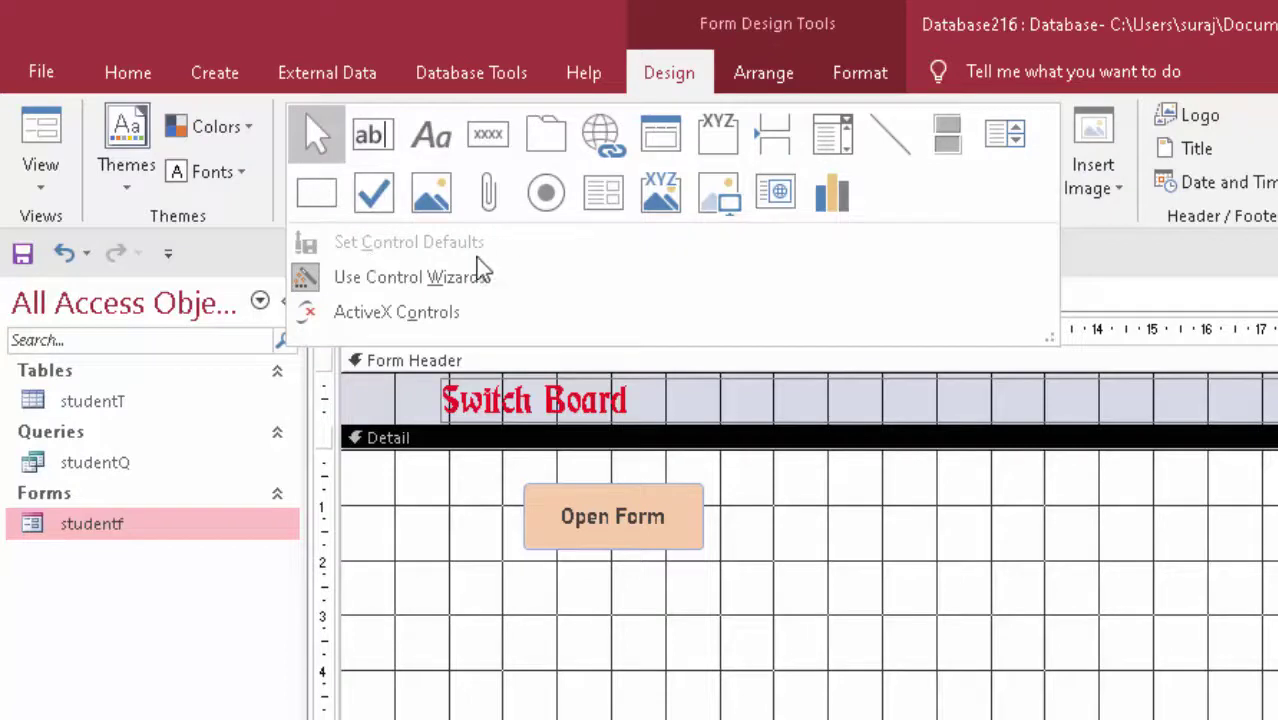
pyautogui.click(492, 133)
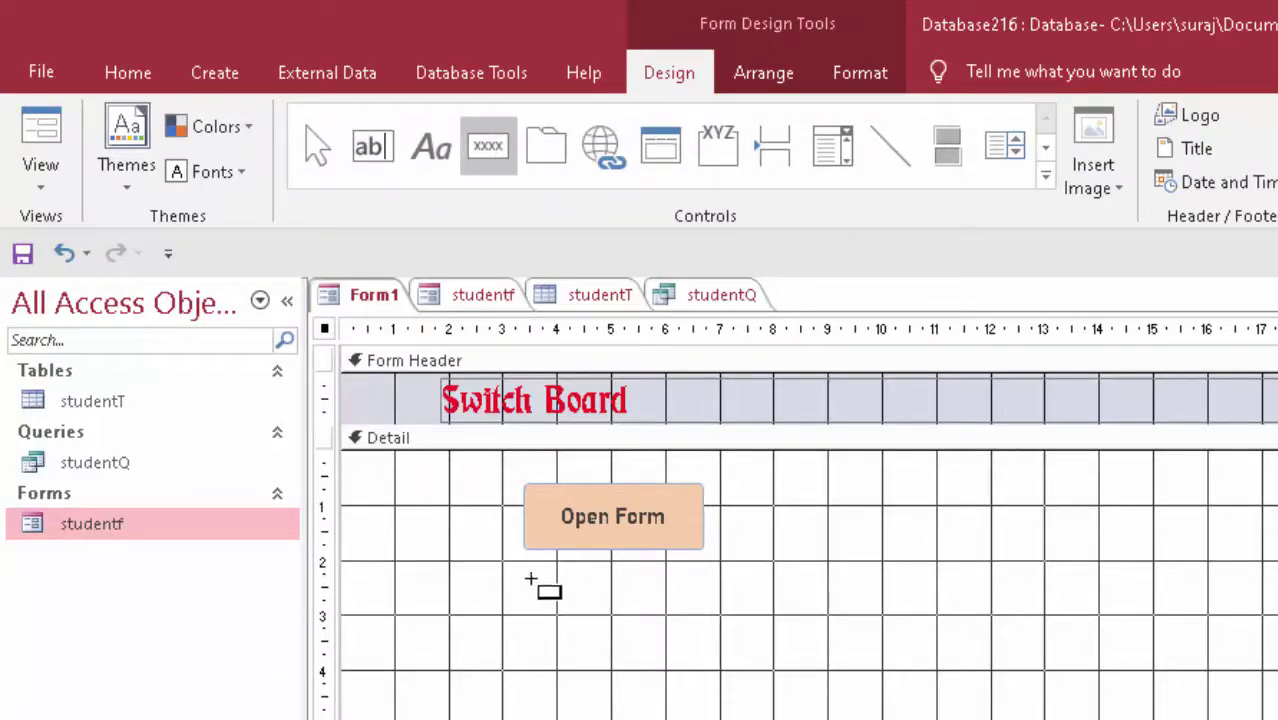
pyautogui.moveTo(519, 577); pyautogui.dragTo(704, 637)
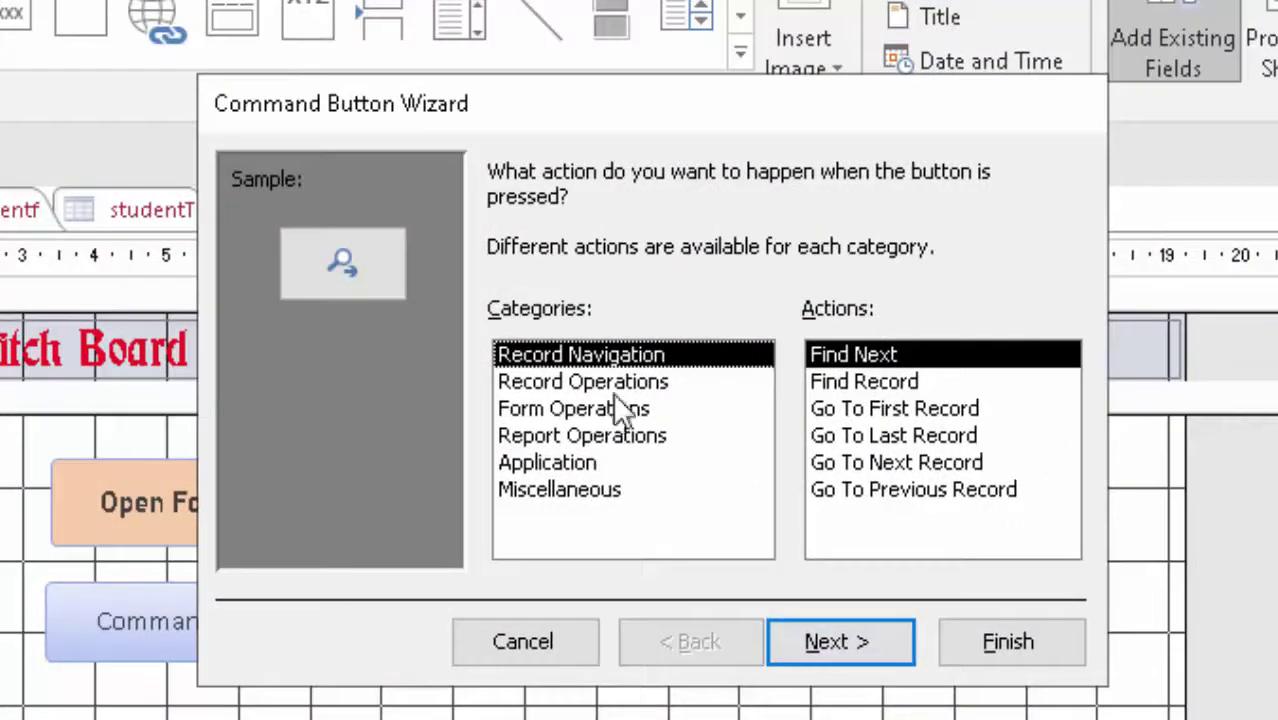
# Make the button quit the application, captioned 'Quit App' and named Quit
pyautogui.click(588, 492)
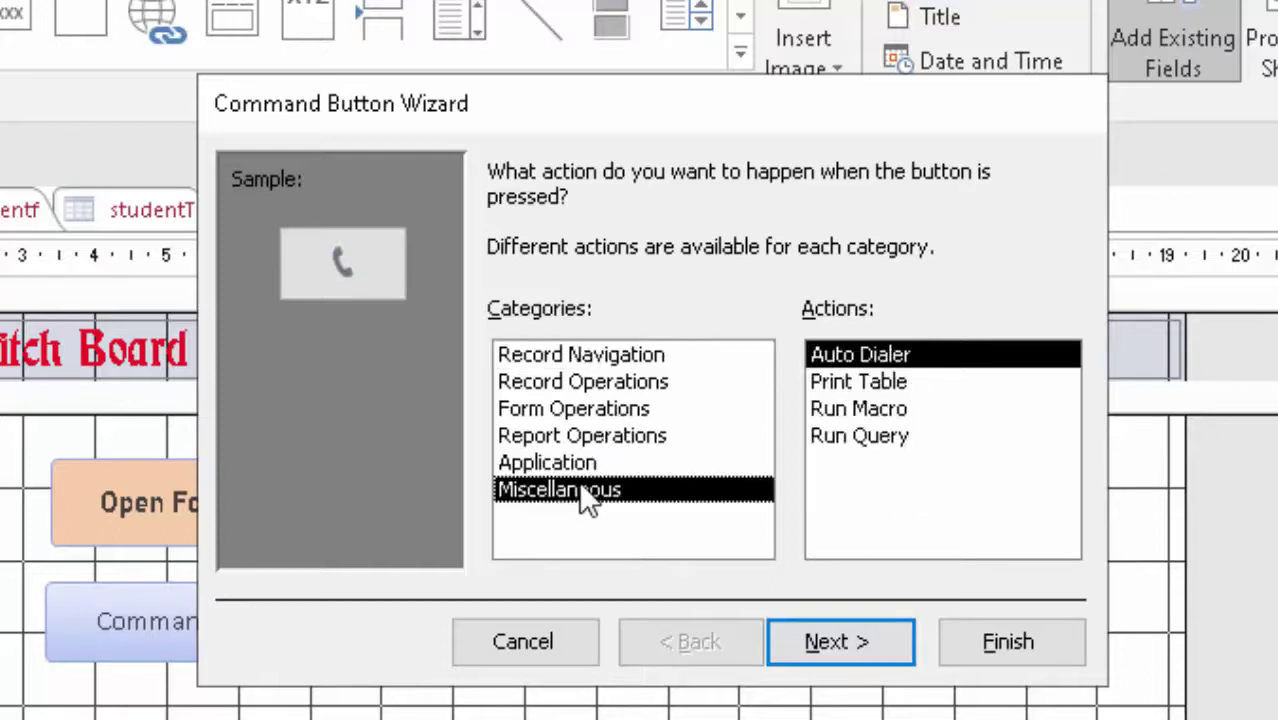
pyautogui.click(585, 470)
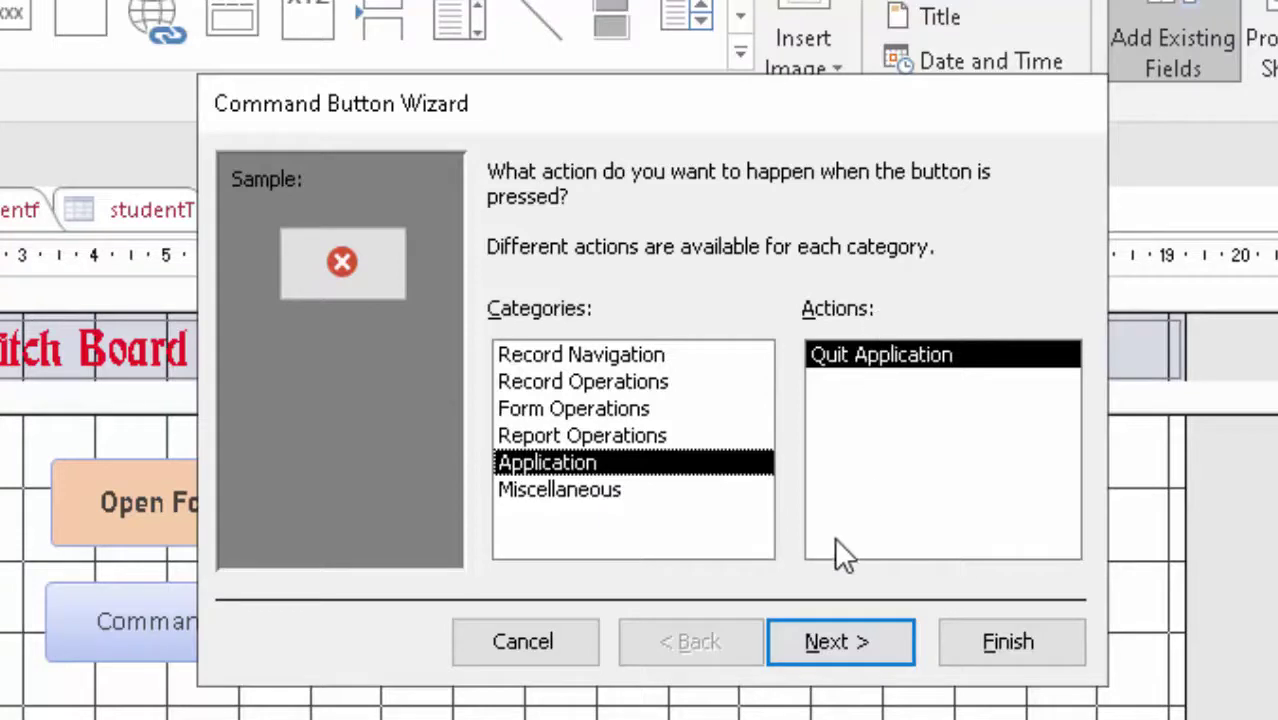
pyautogui.click(847, 640)
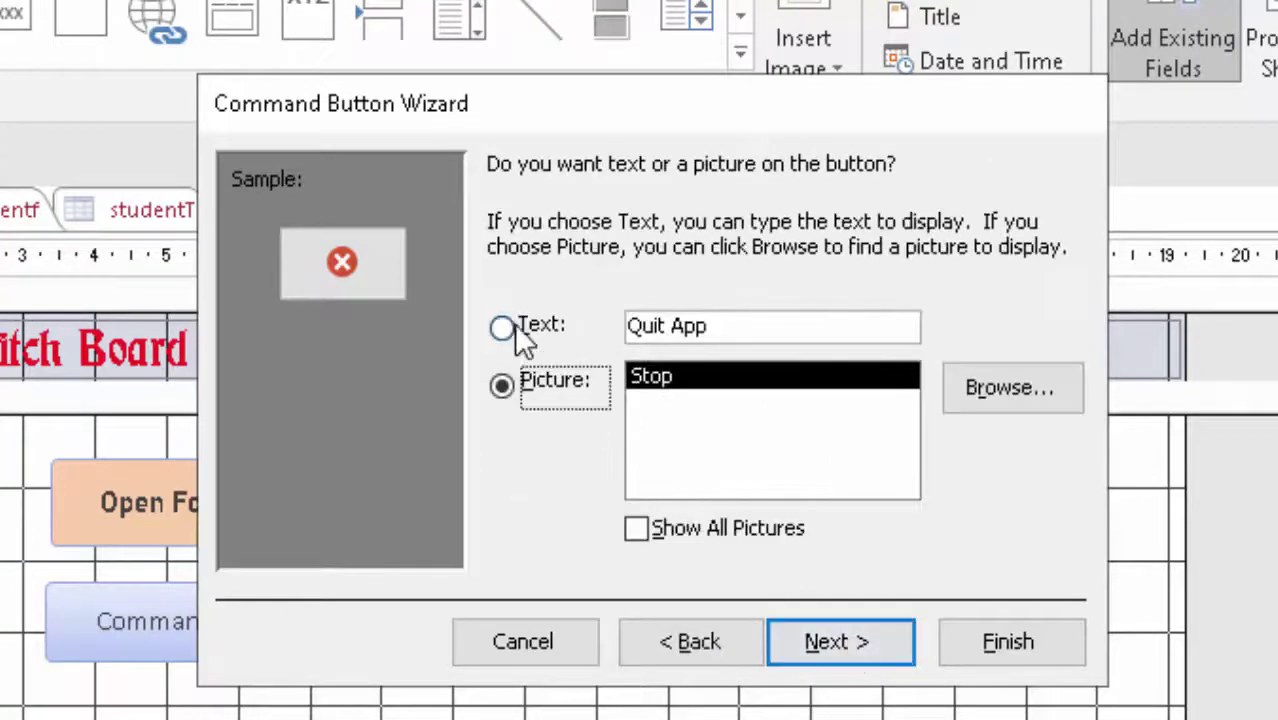
pyautogui.click(514, 328)
pyautogui.click(830, 640)
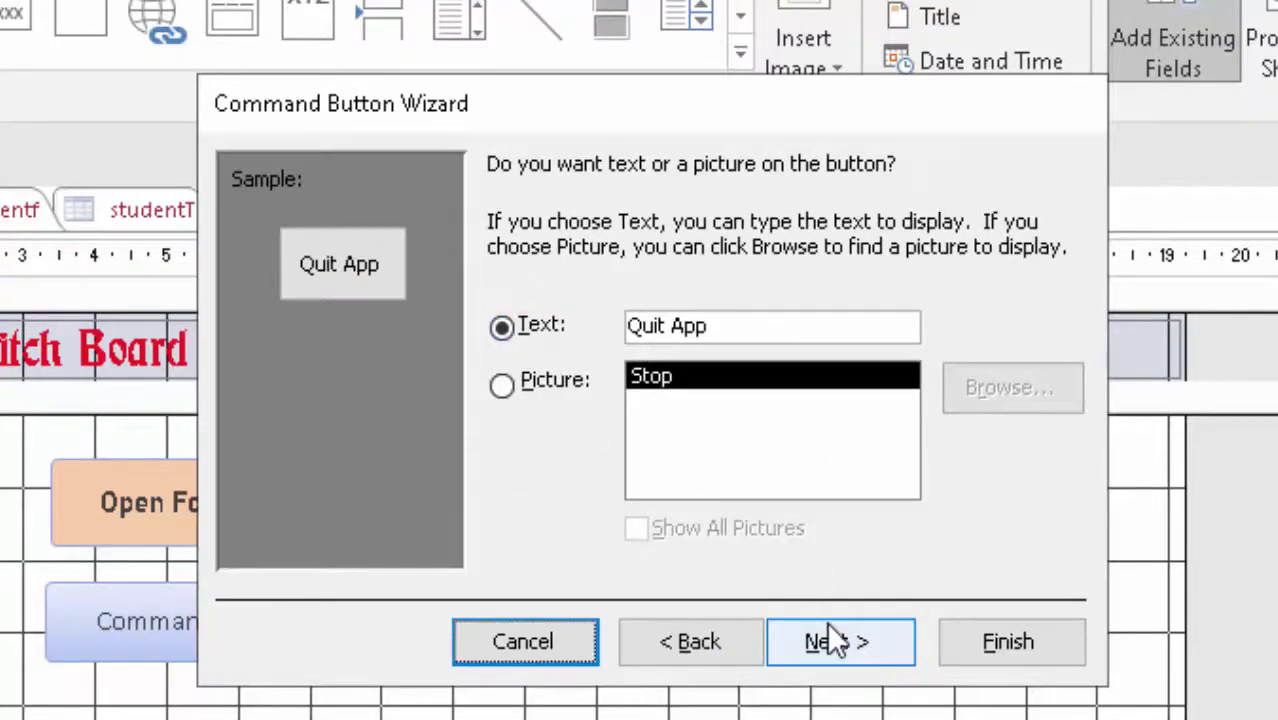
pyautogui.click(830, 640)
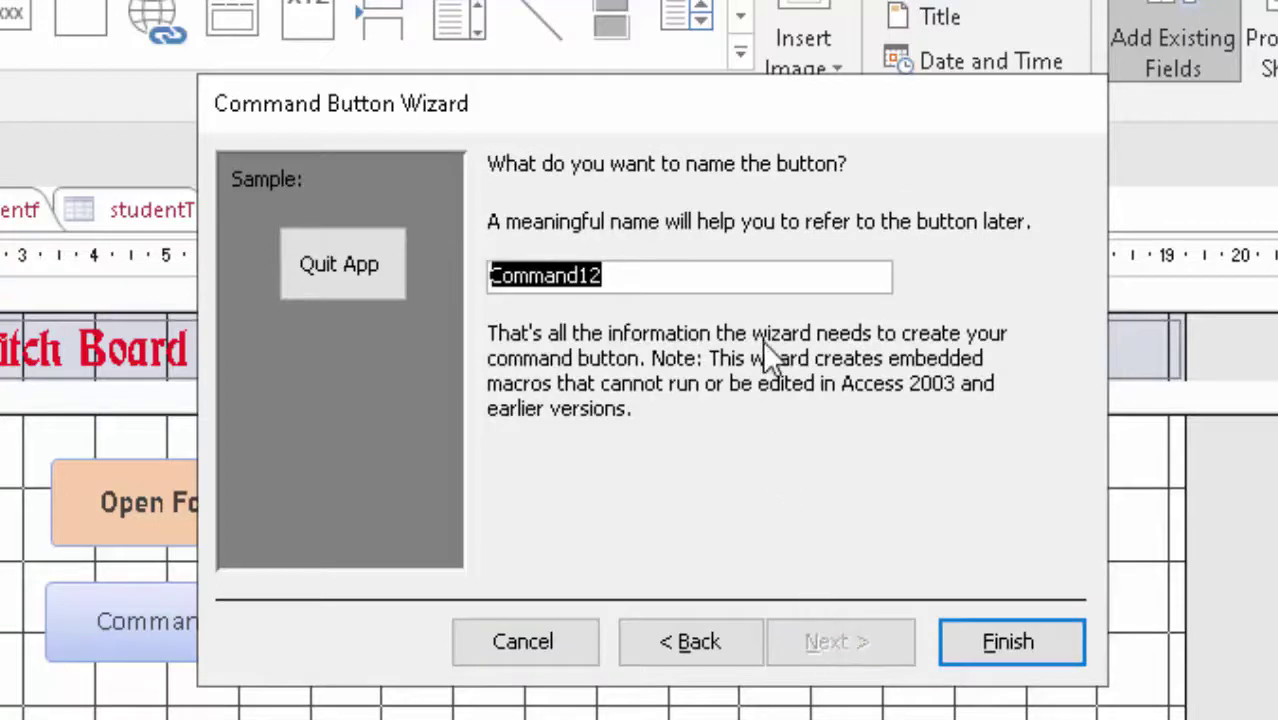
pyautogui.press('BackSpace')
pyautogui.write('Qut')
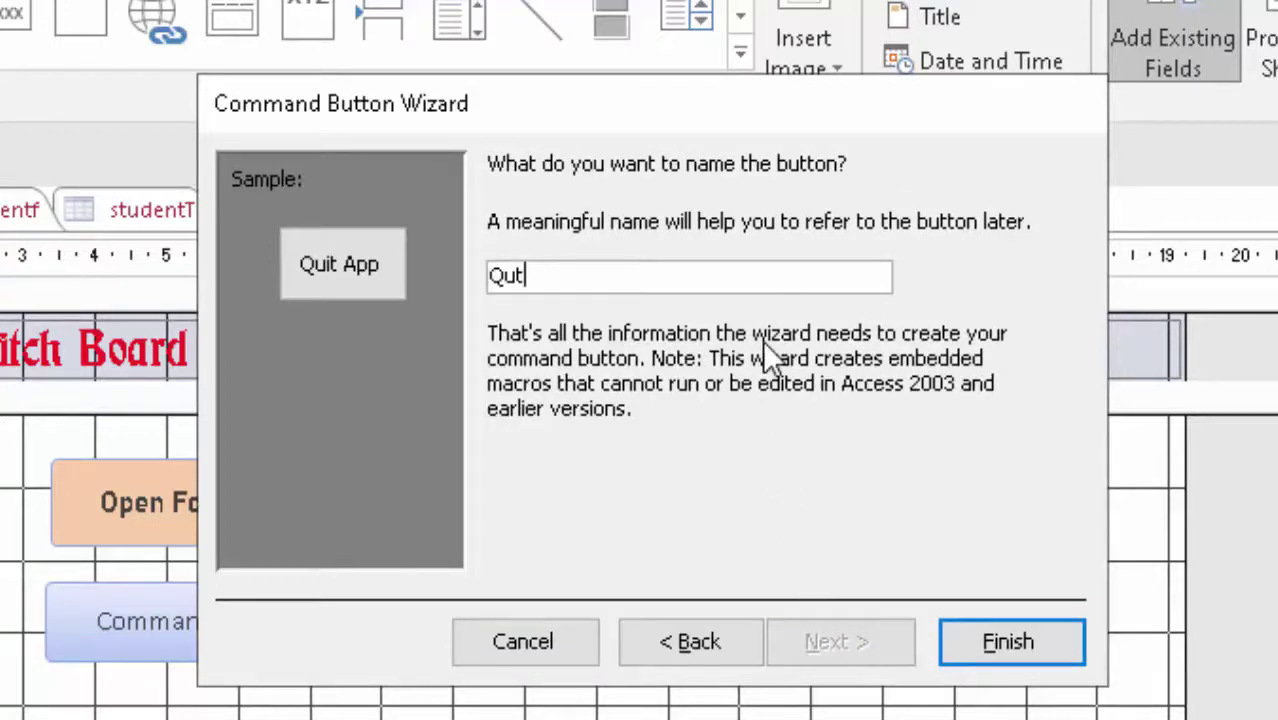
pyautogui.press('BackSpace')
pyautogui.write('it')
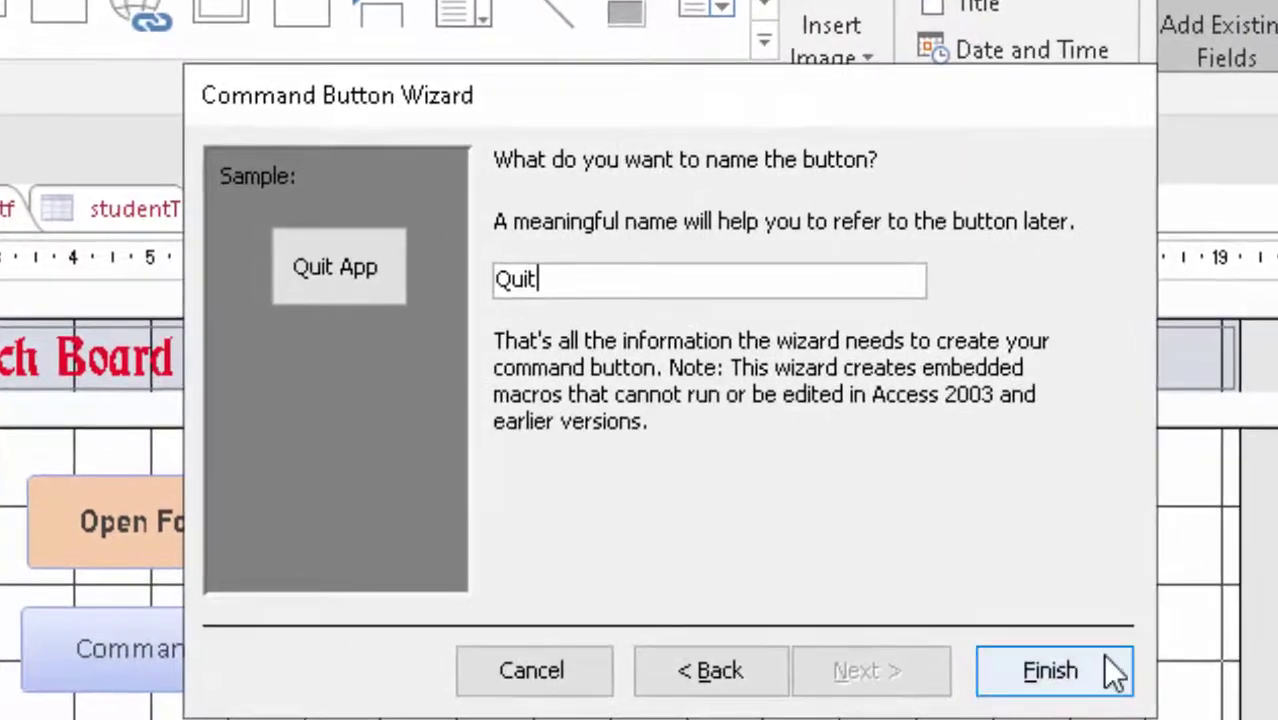
pyautogui.click(1050, 670)
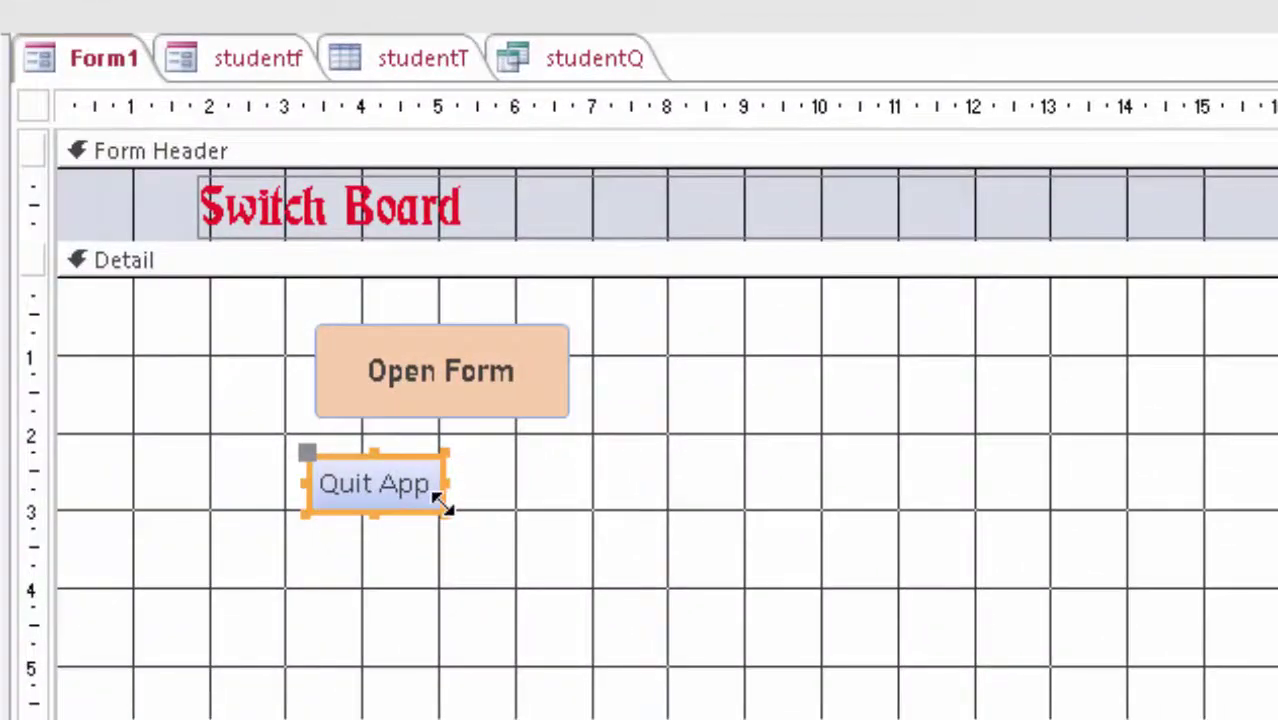
# Resize Quit App to match Open Form, then Format Paint Open Form's bold text styling onto it
pyautogui.moveTo(443, 505); pyautogui.dragTo(576, 540)
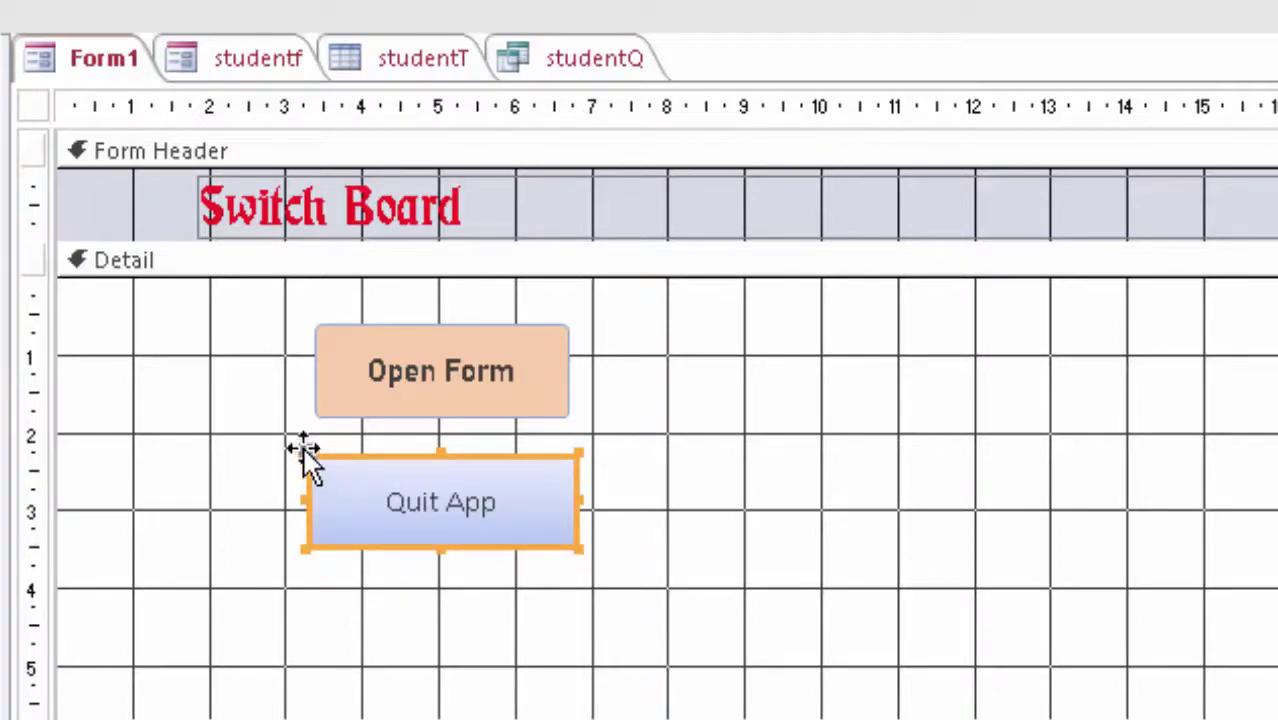
pyautogui.moveTo(307, 545); pyautogui.dragTo(310, 542)
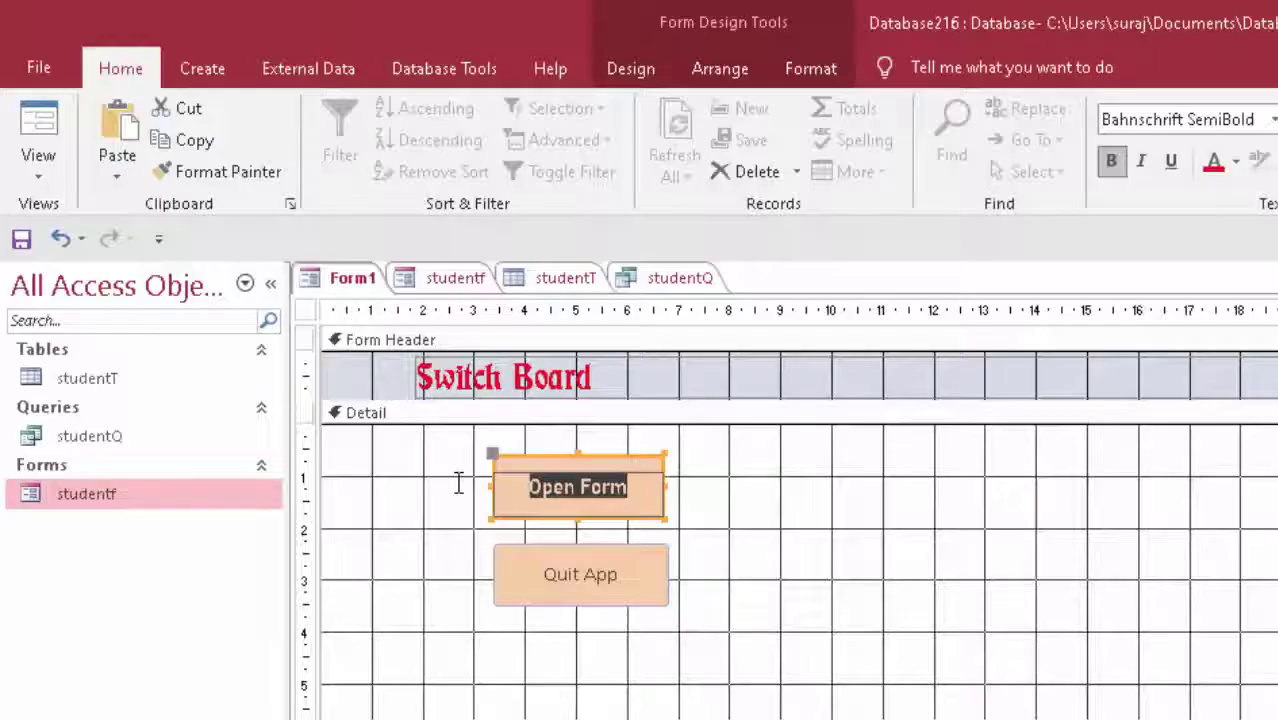
pyautogui.click(240, 170)
pyautogui.click(600, 476)
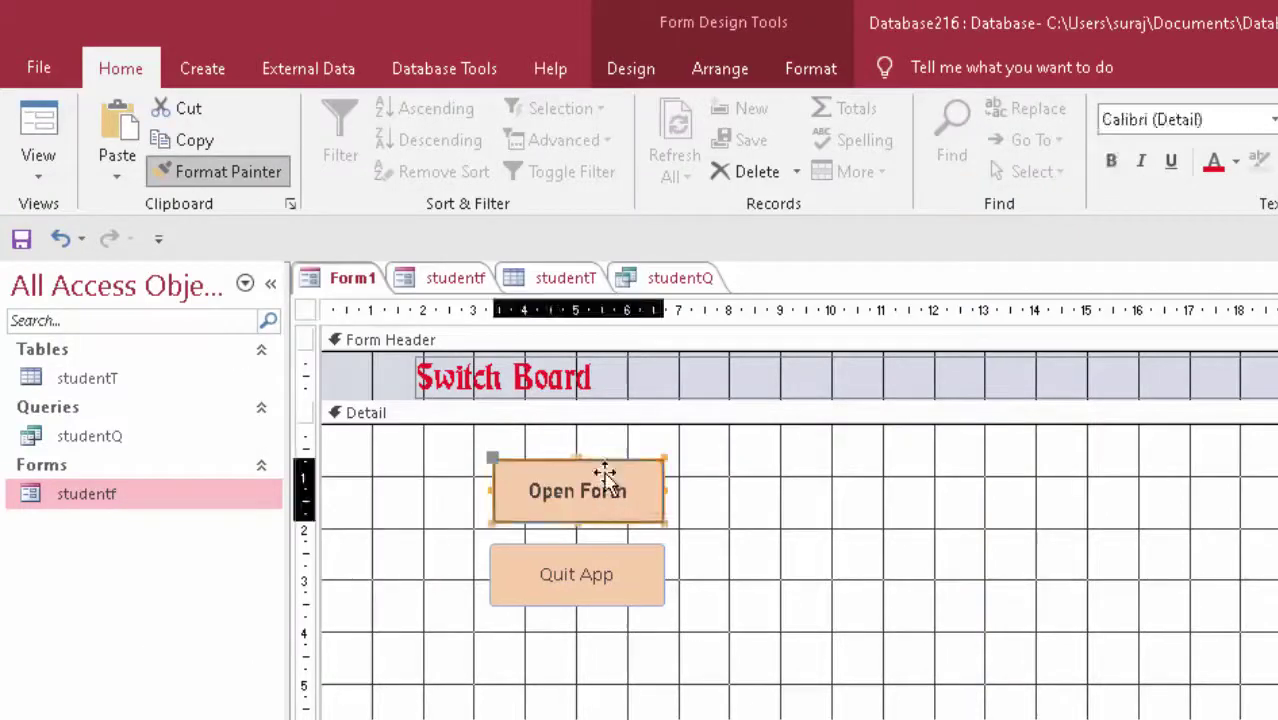
pyautogui.click(669, 640)
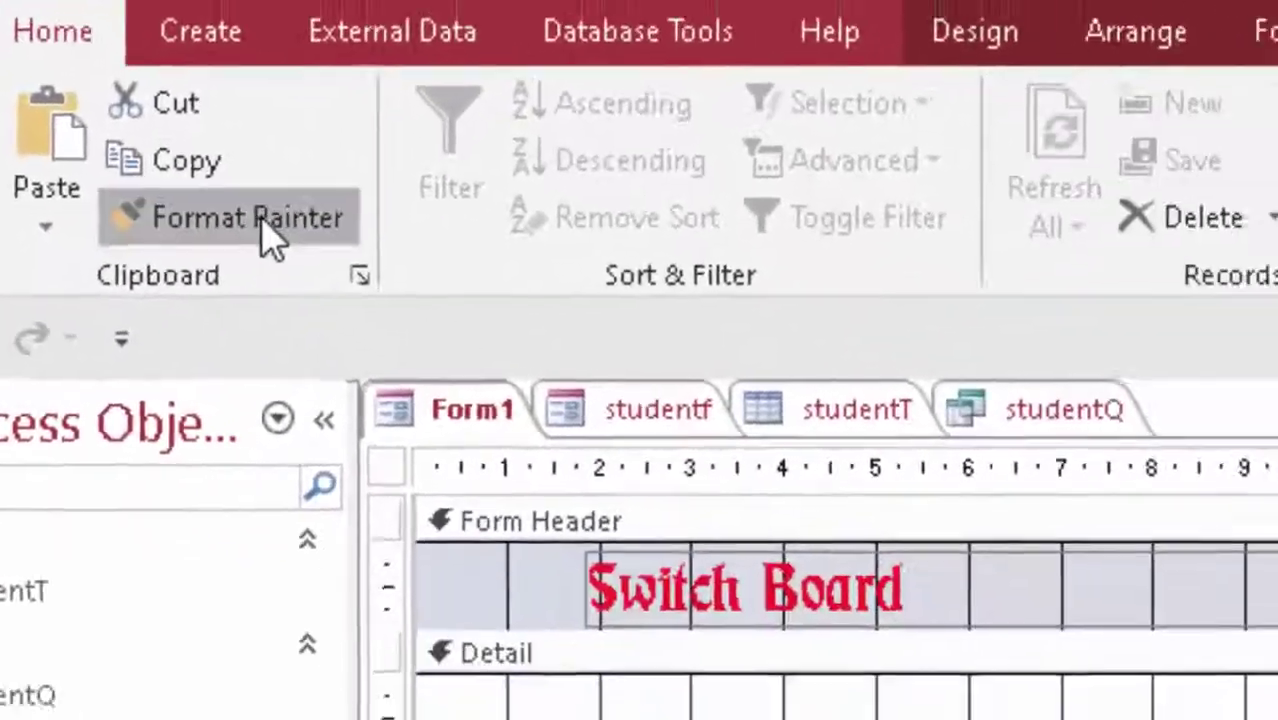
pyautogui.click(444, 334)
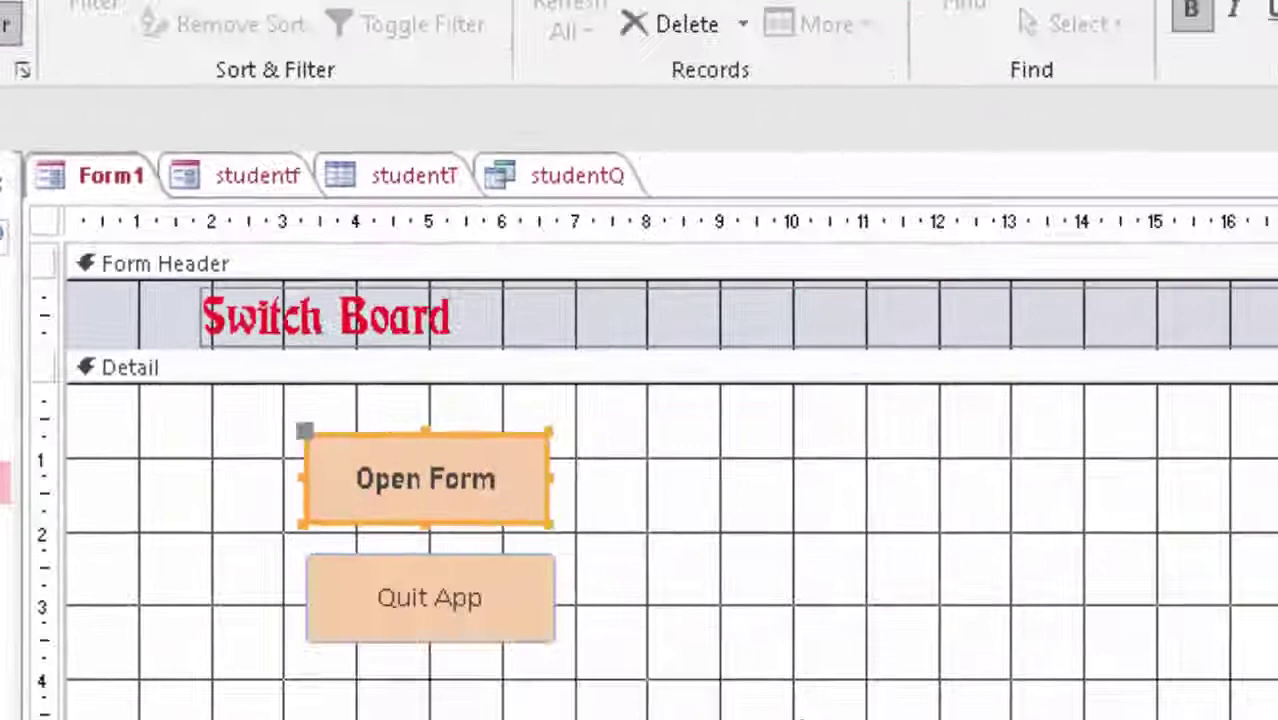
pyautogui.click(505, 608)
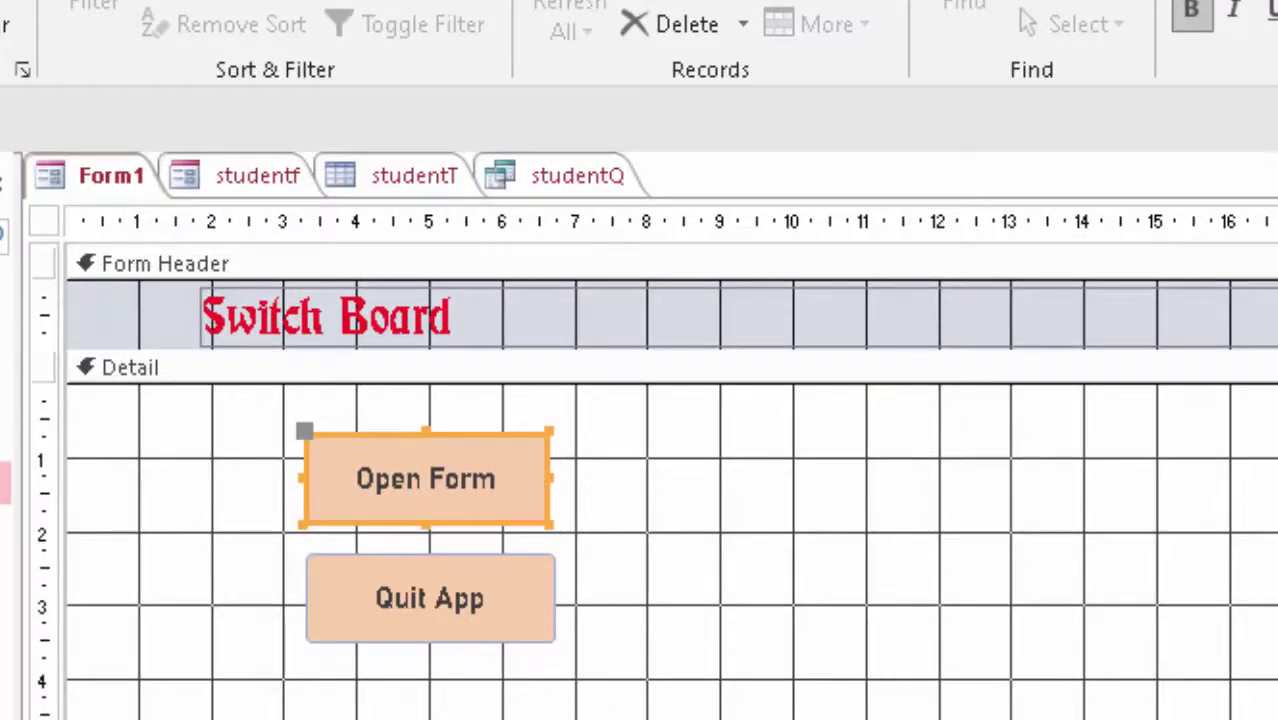
pyautogui.press('Escape')
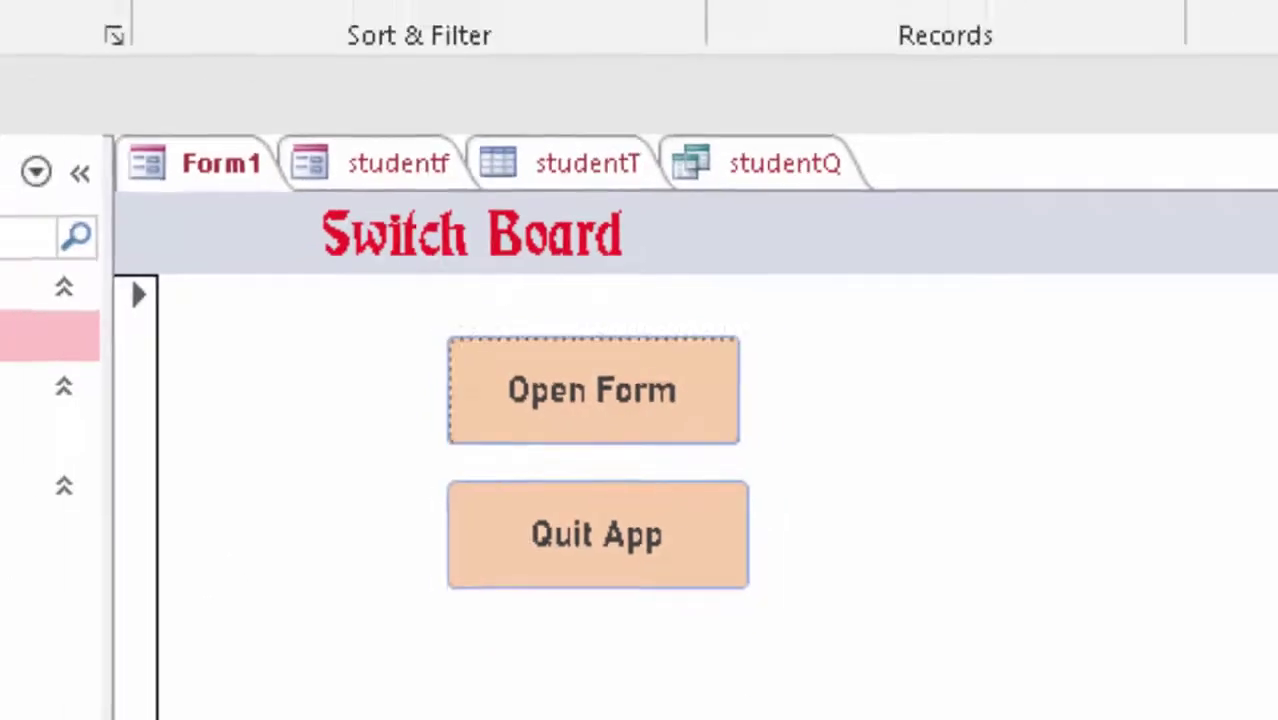
# Back in Design View, draw a new command button below Quit App
pyautogui.click(40, 140)
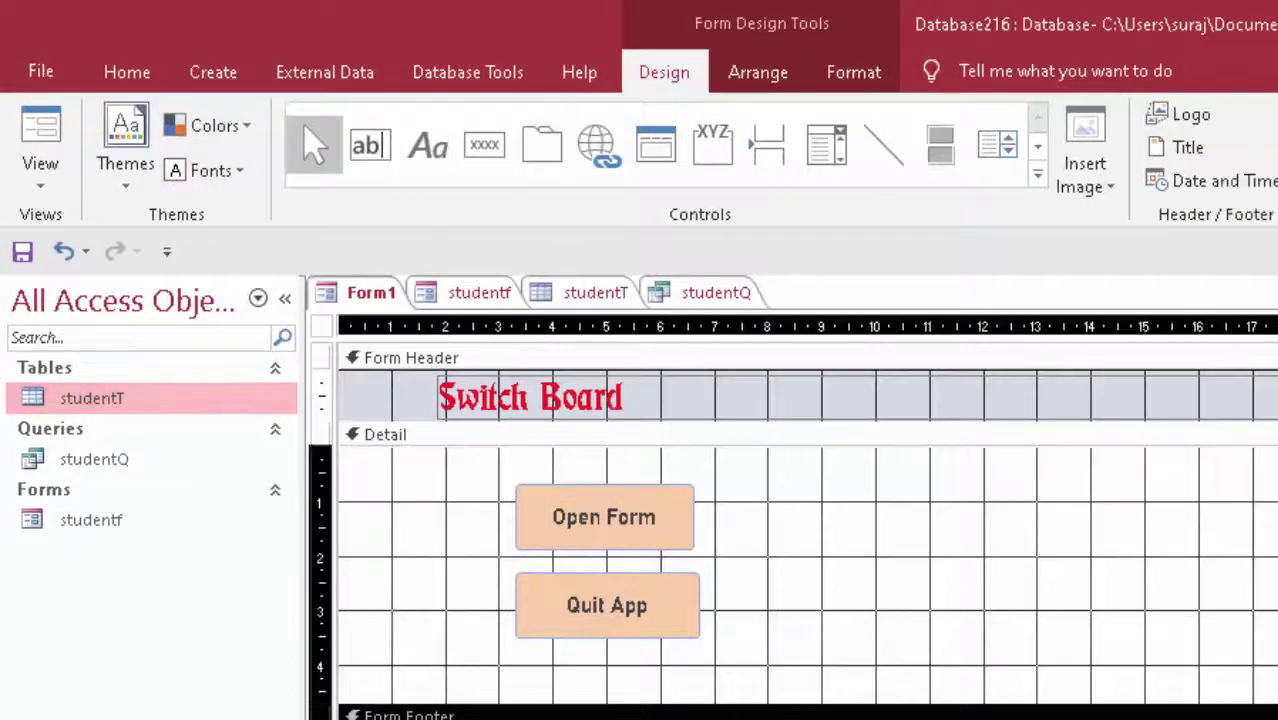
pyautogui.click(484, 152)
pyautogui.moveTo(510, 661); pyautogui.dragTo(704, 715)
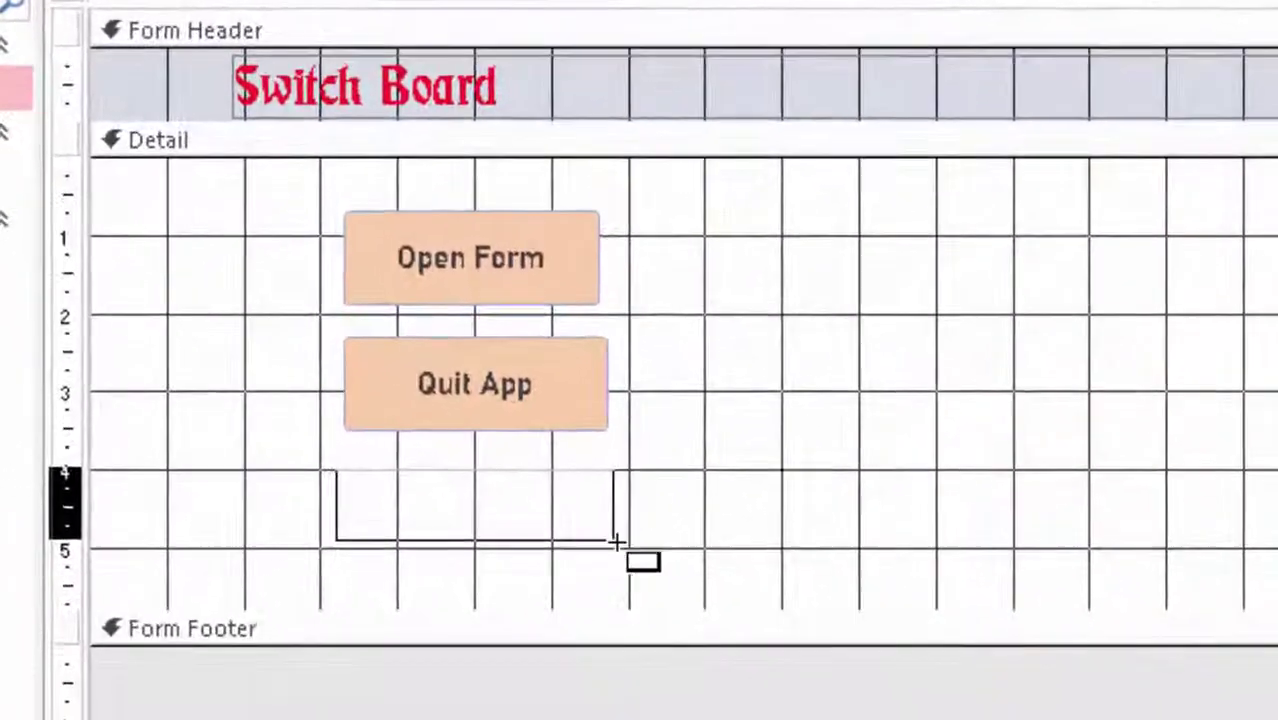
pyautogui.moveTo(617, 542); pyautogui.dragTo(614, 542)
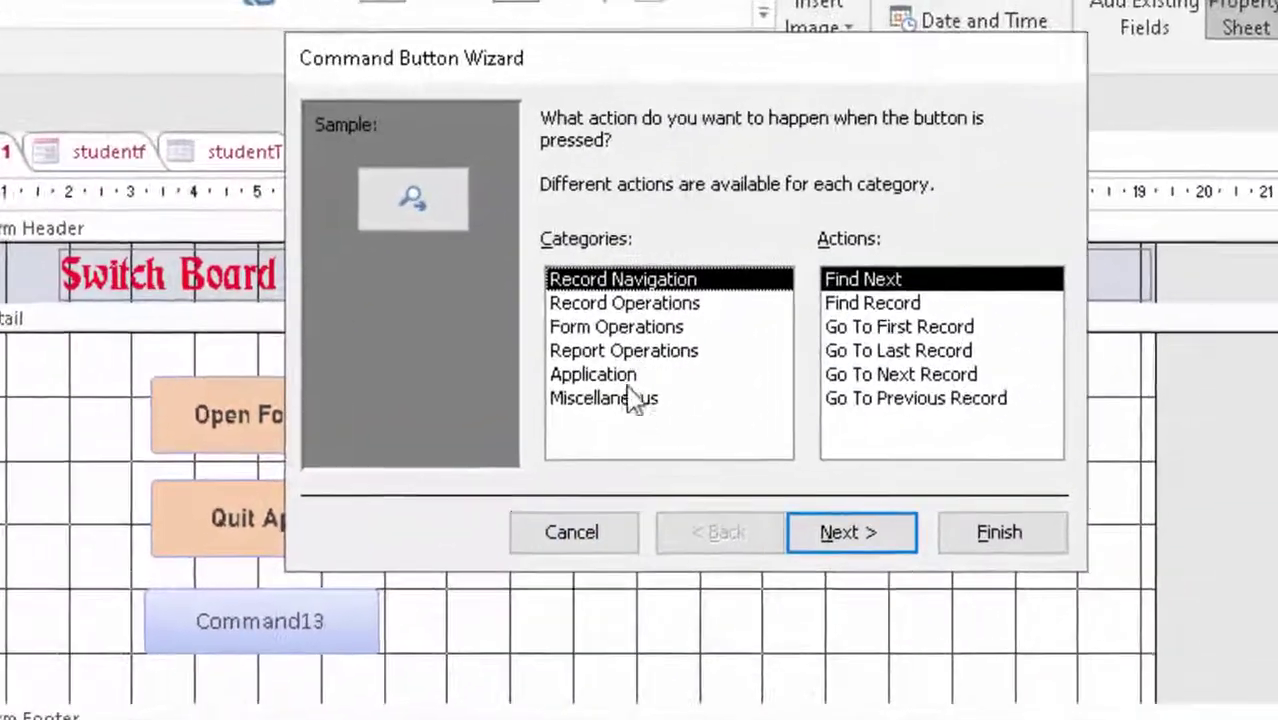
# Make the new button print a form, captioned 'Print Form' and named PrintForm
pyautogui.click(605, 327)
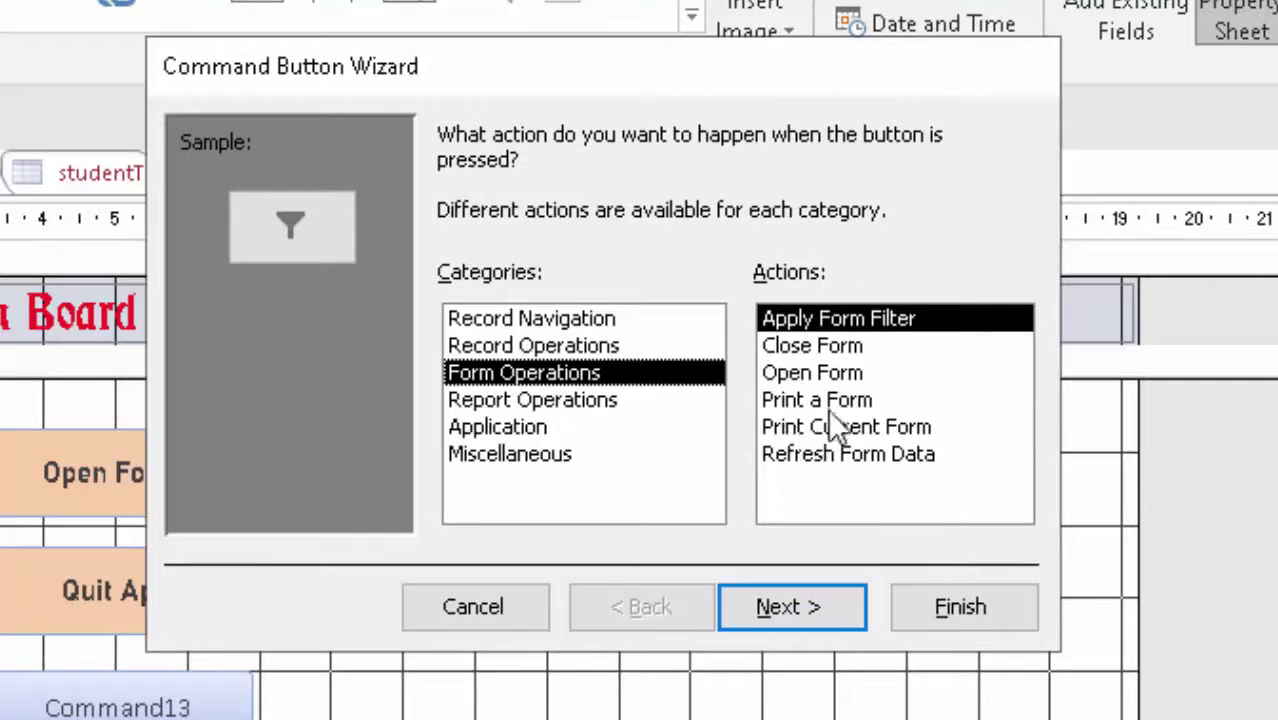
pyautogui.click(828, 402)
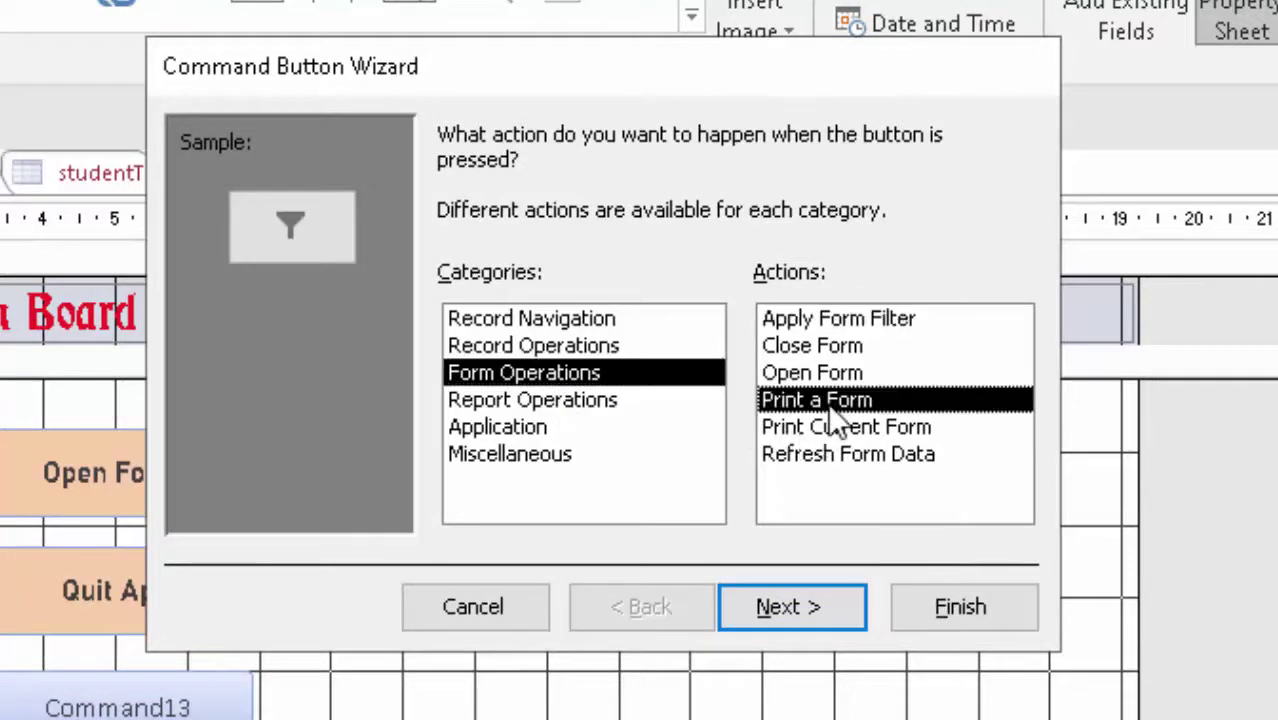
pyautogui.click(786, 606)
pyautogui.click(785, 610)
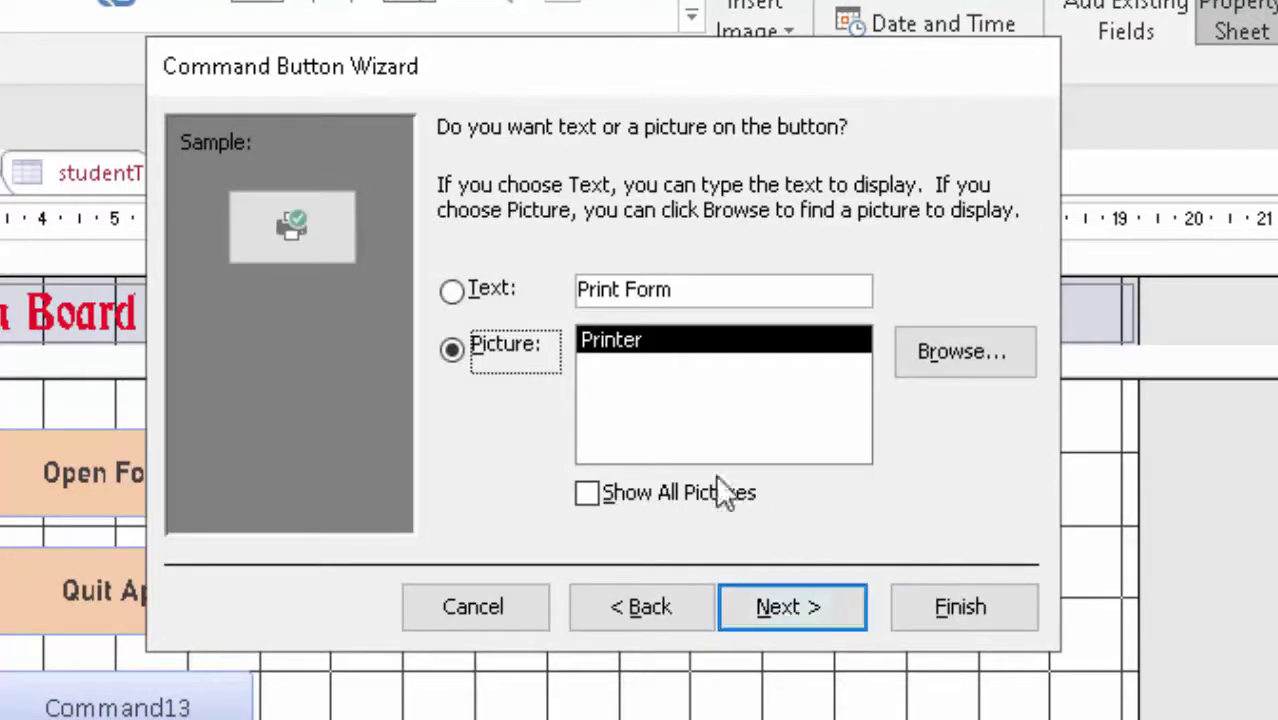
pyautogui.click(512, 297)
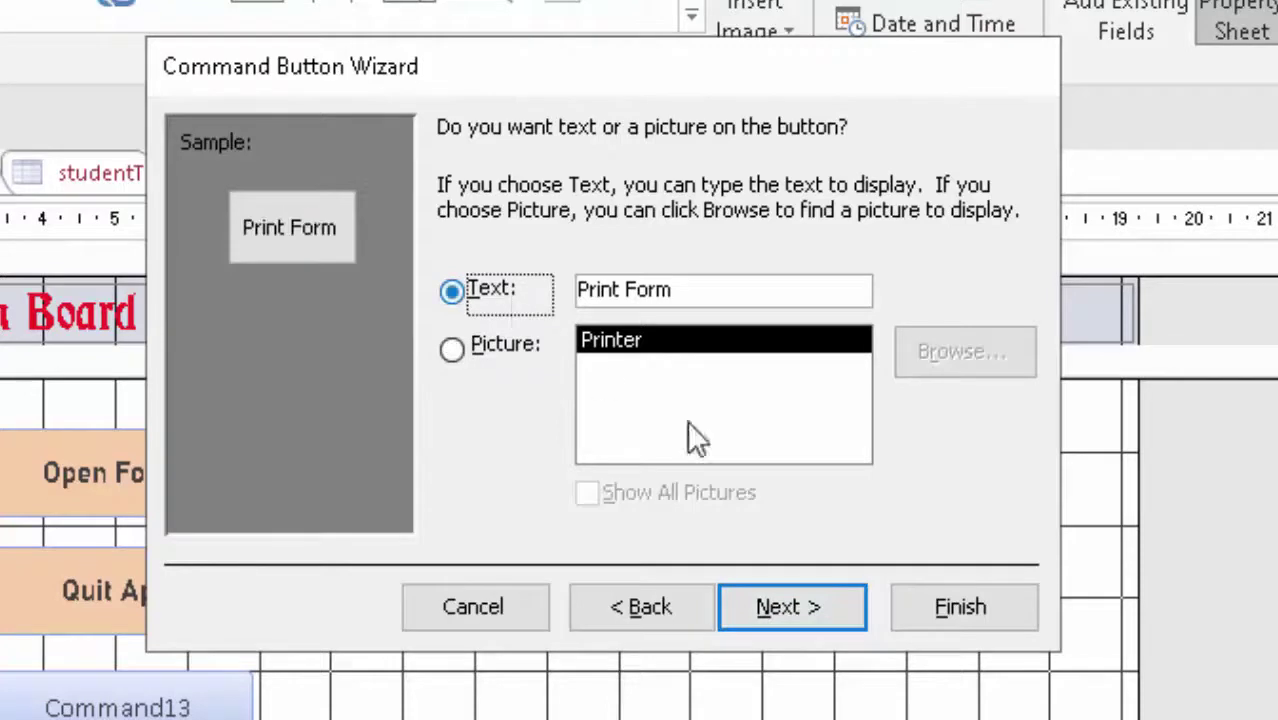
pyautogui.click(822, 600)
pyautogui.press('BackSpace')
pyautogui.write('PrintForm')
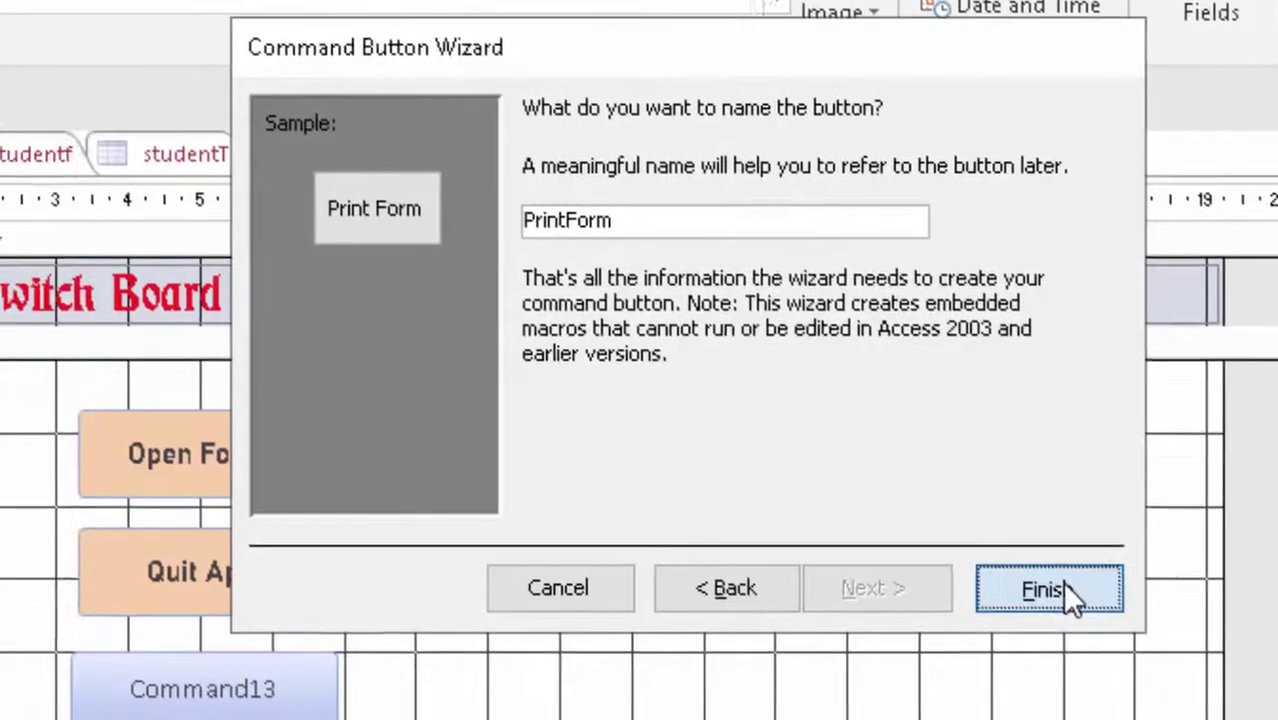
pyautogui.click(1015, 615)
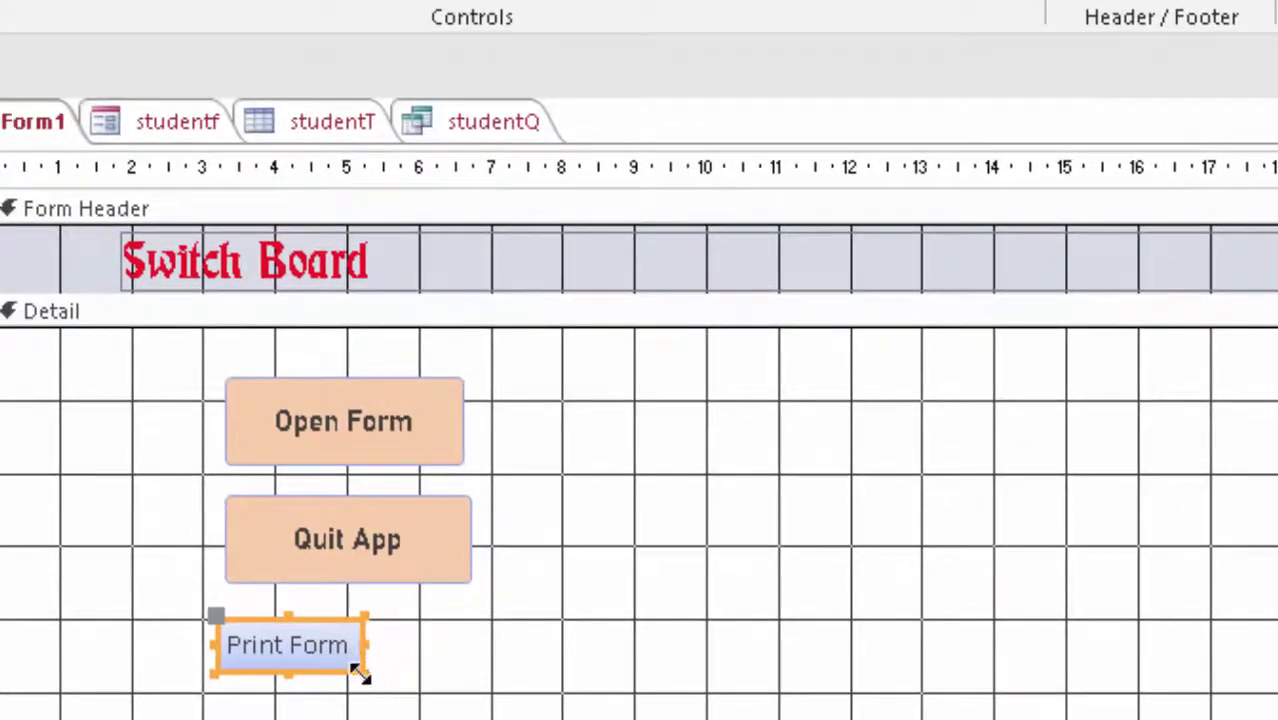
# Resize the Print Form button to match the size of the other buttons
pyautogui.moveTo(368, 671); pyautogui.dragTo(461, 681)
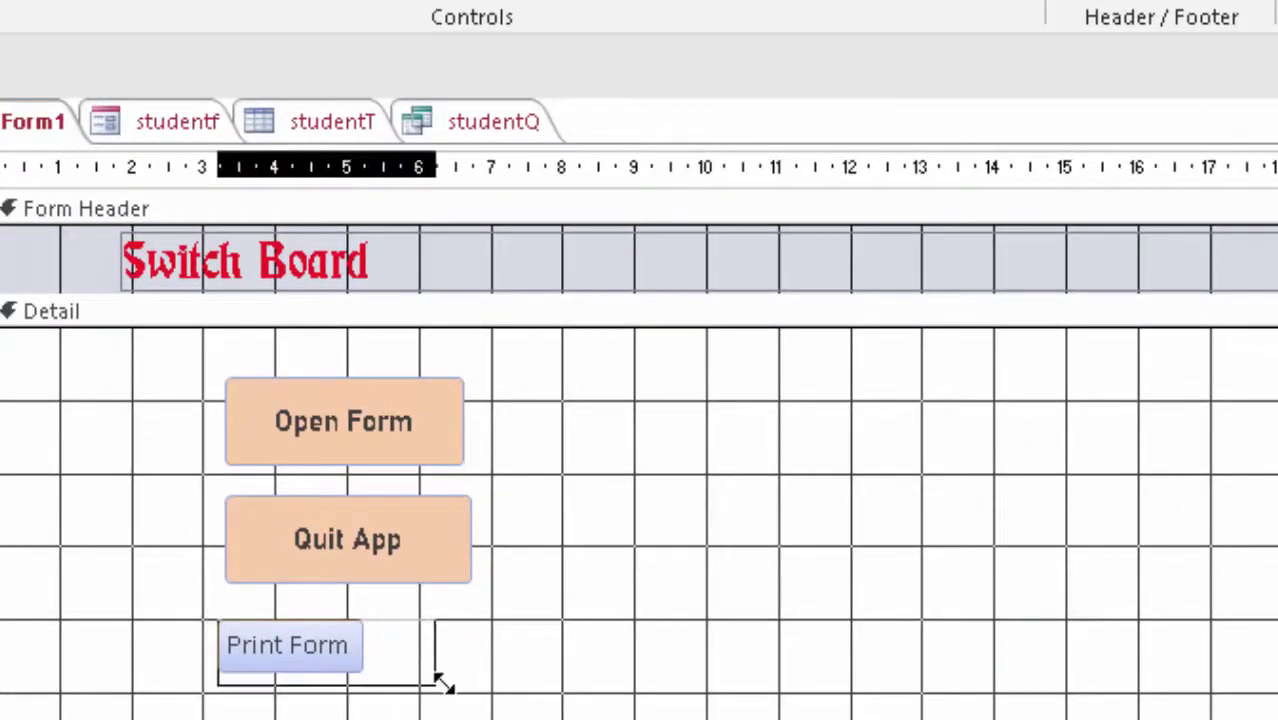
pyautogui.moveTo(461, 681); pyautogui.dragTo(476, 686)
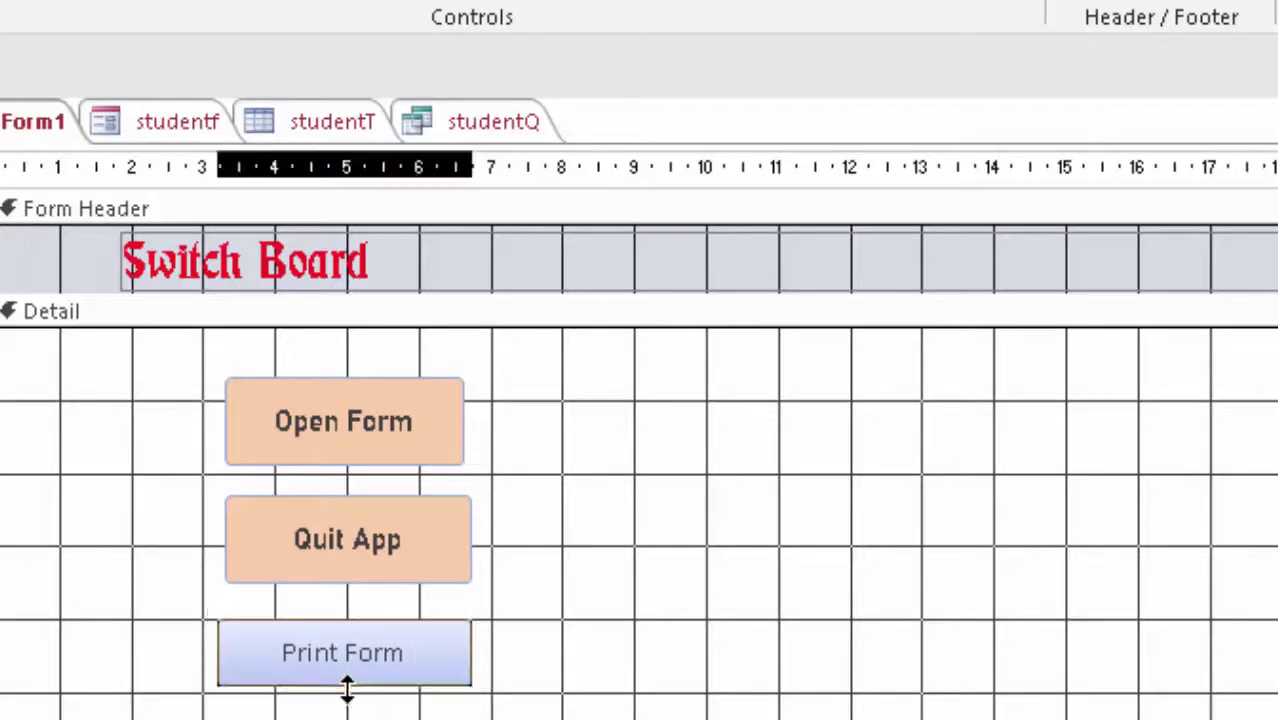
pyautogui.moveTo(347, 688); pyautogui.dragTo(348, 700)
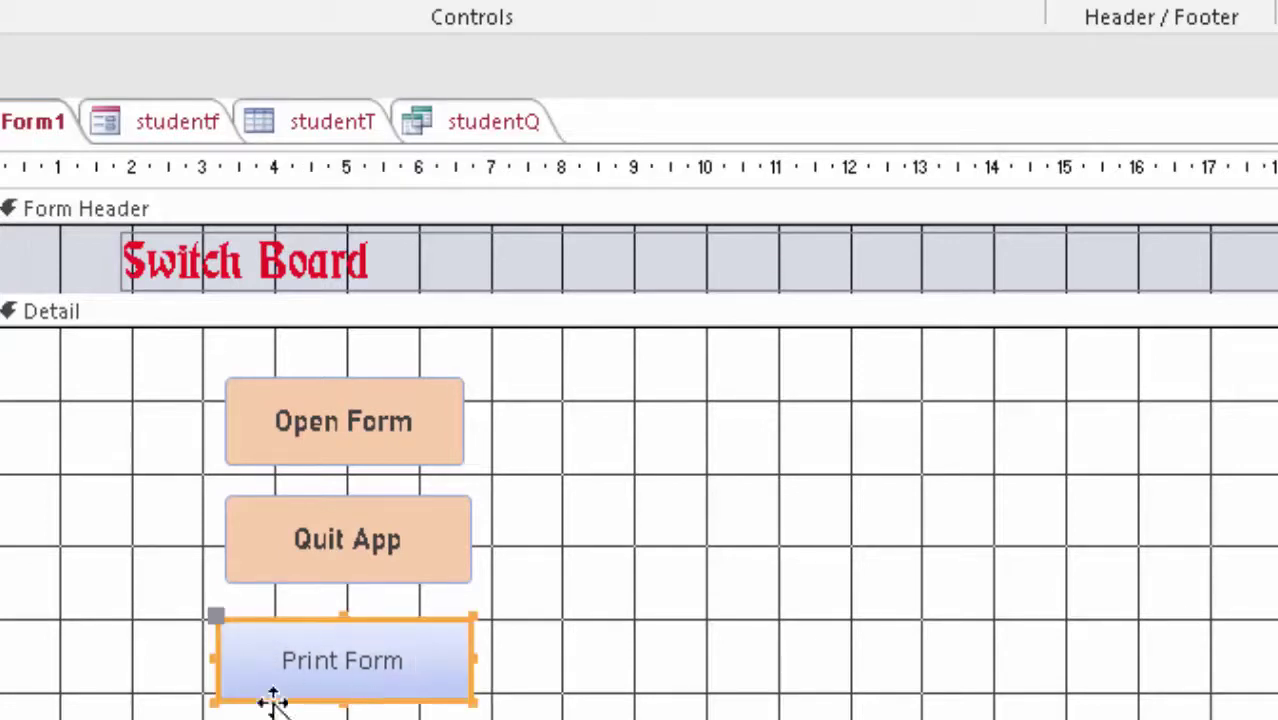
pyautogui.moveTo(215, 700)
pyautogui.mouseDown()
pyautogui.moveTo(231, 690)
pyautogui.moveTo(220, 690)
pyautogui.mouseUp()
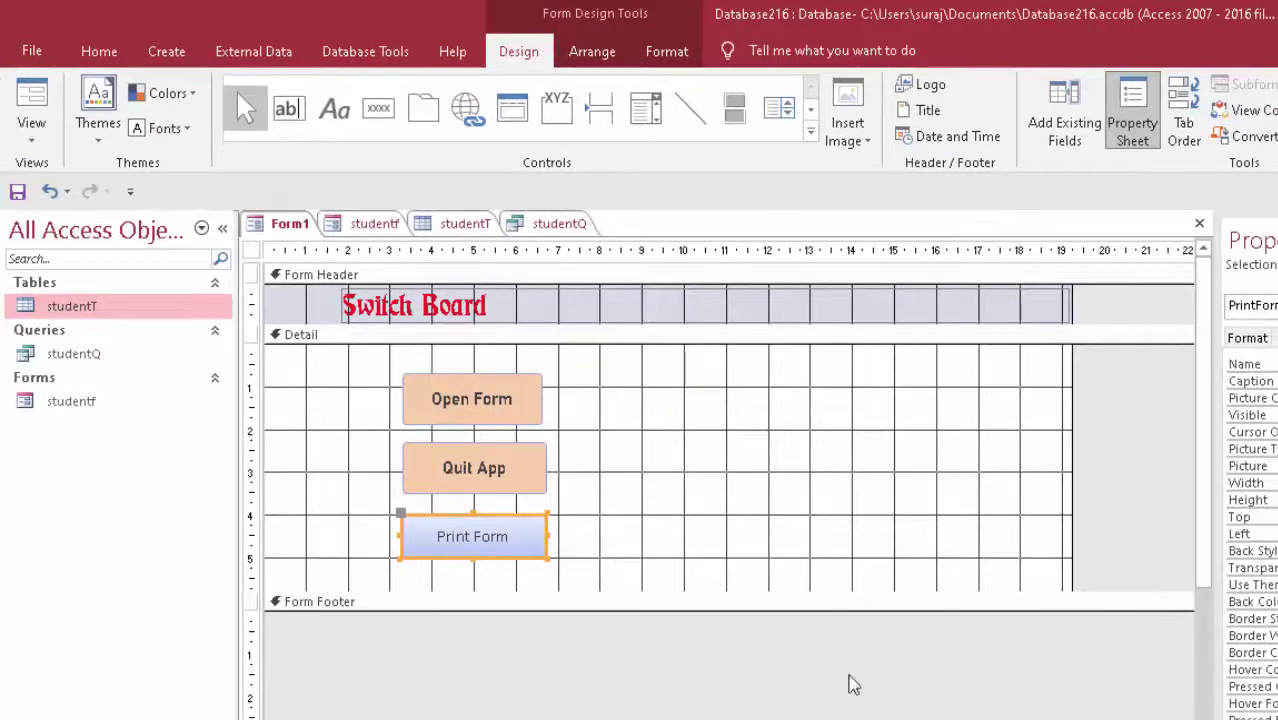
pyautogui.moveTo(548, 557); pyautogui.dragTo(548, 565)
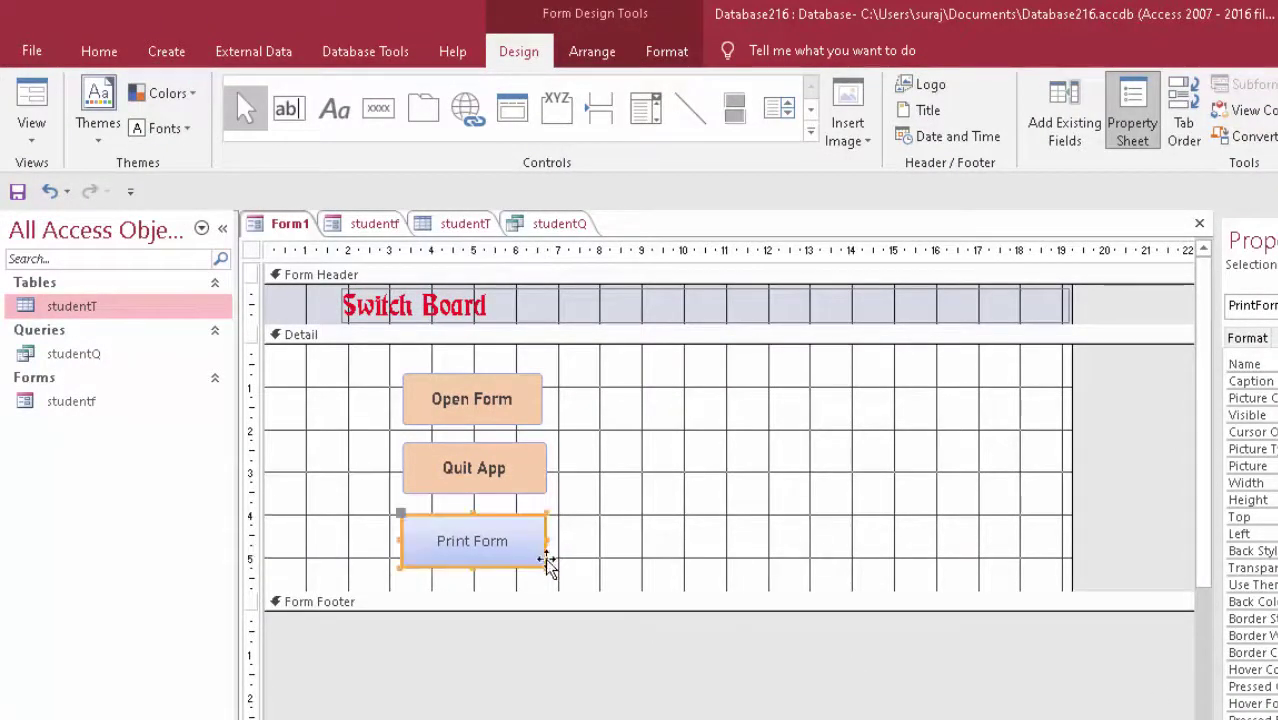
# Copy Quit App's peach style onto Print Form with Format Painter
pyautogui.click(528, 466)
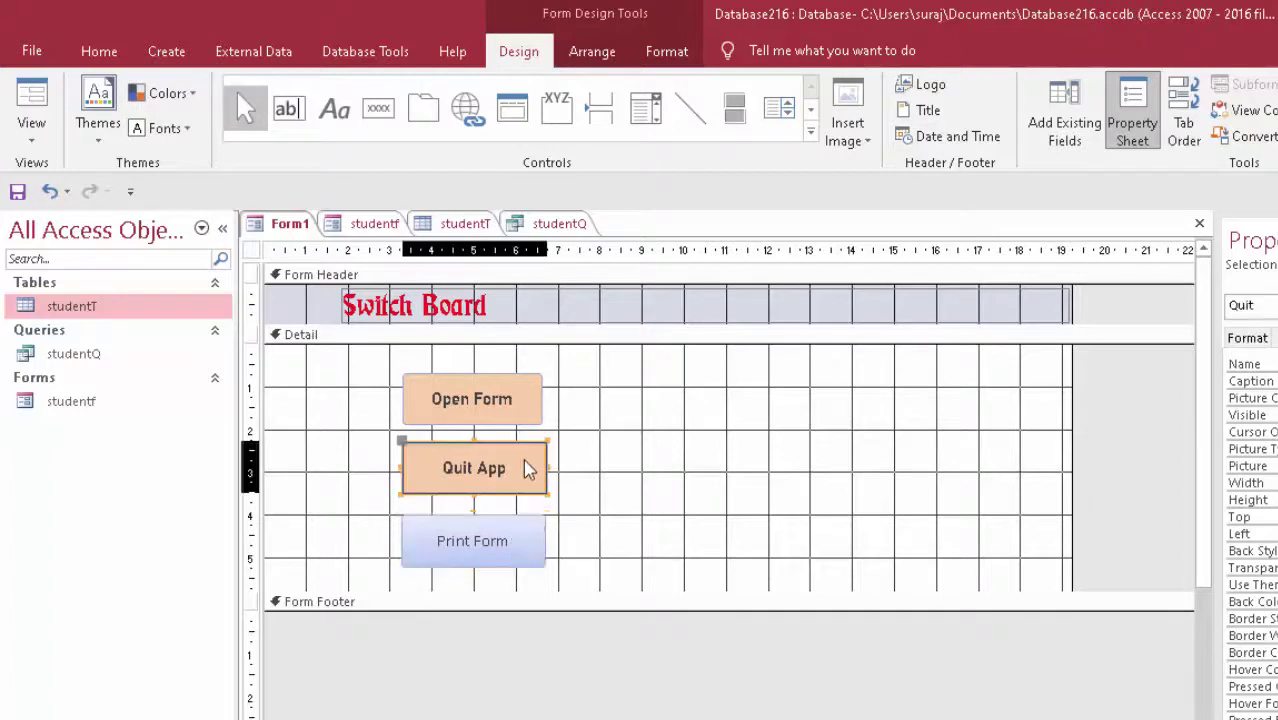
pyautogui.click(99, 51)
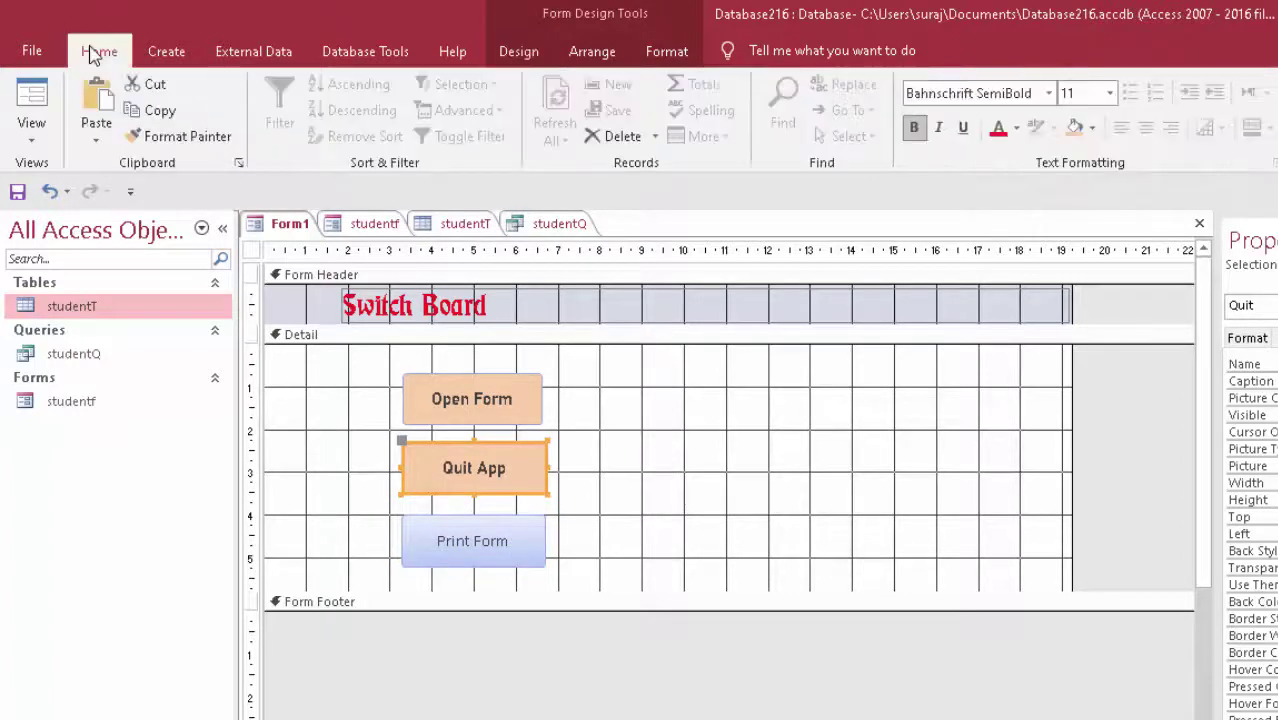
pyautogui.click(178, 136)
pyautogui.click(520, 542)
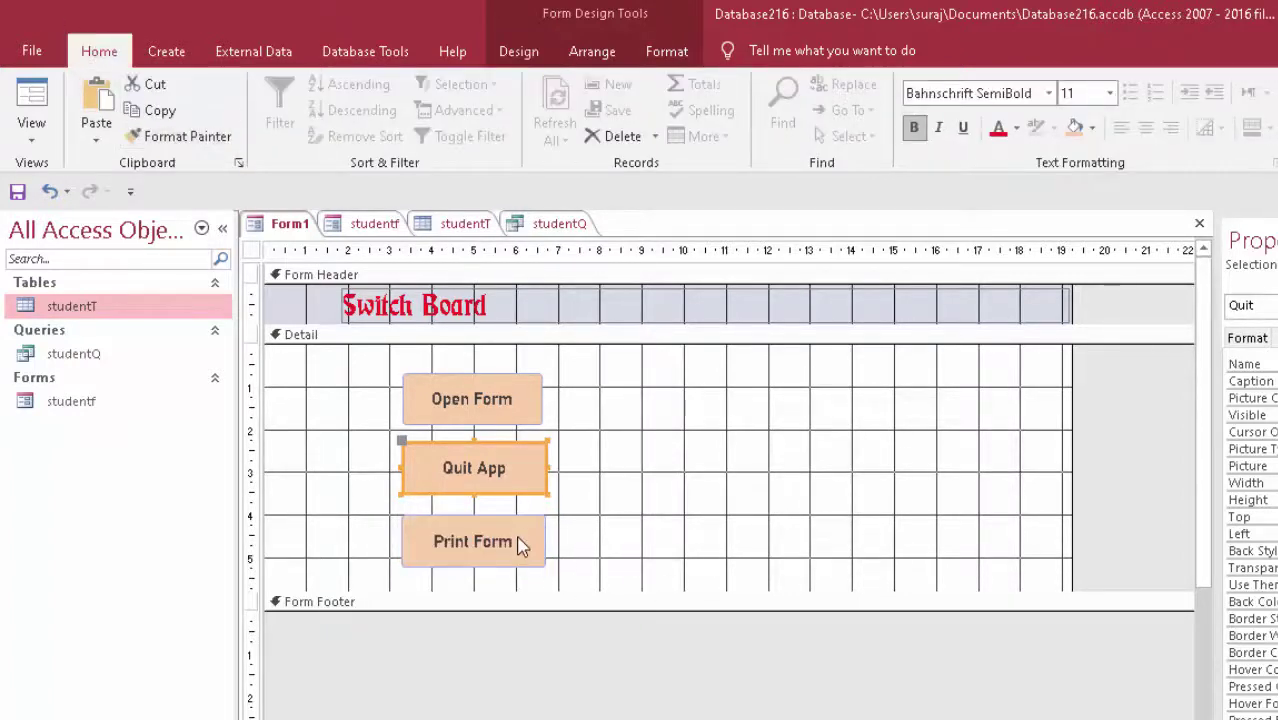
pyautogui.click(482, 331)
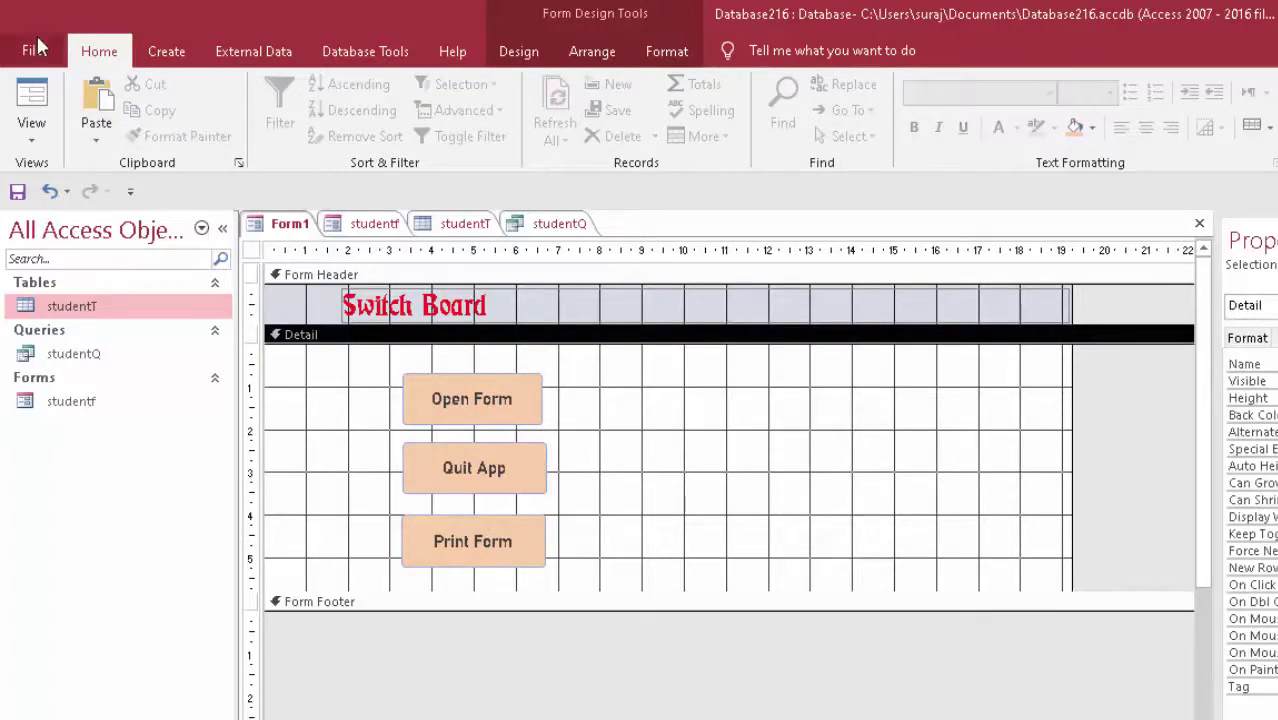
# In Form View, check that Open Form opens the studentf form, then return to Form1
pyautogui.click(31, 100)
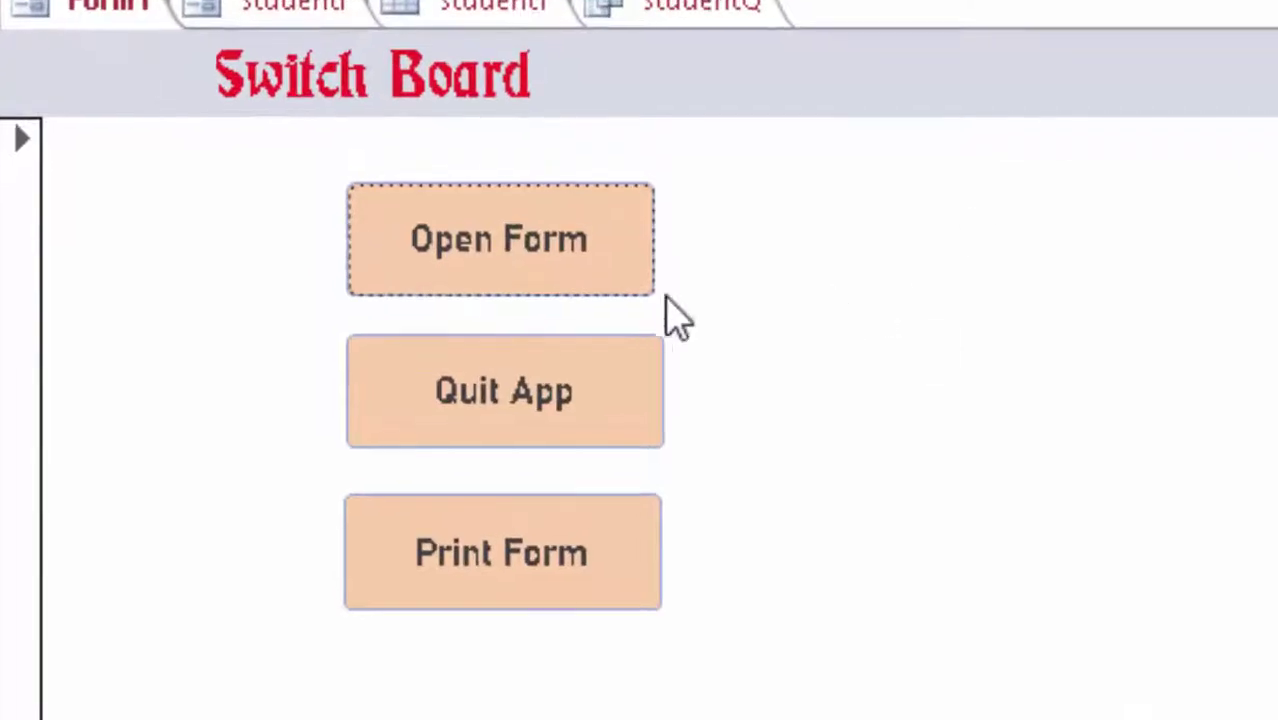
pyautogui.click(575, 270)
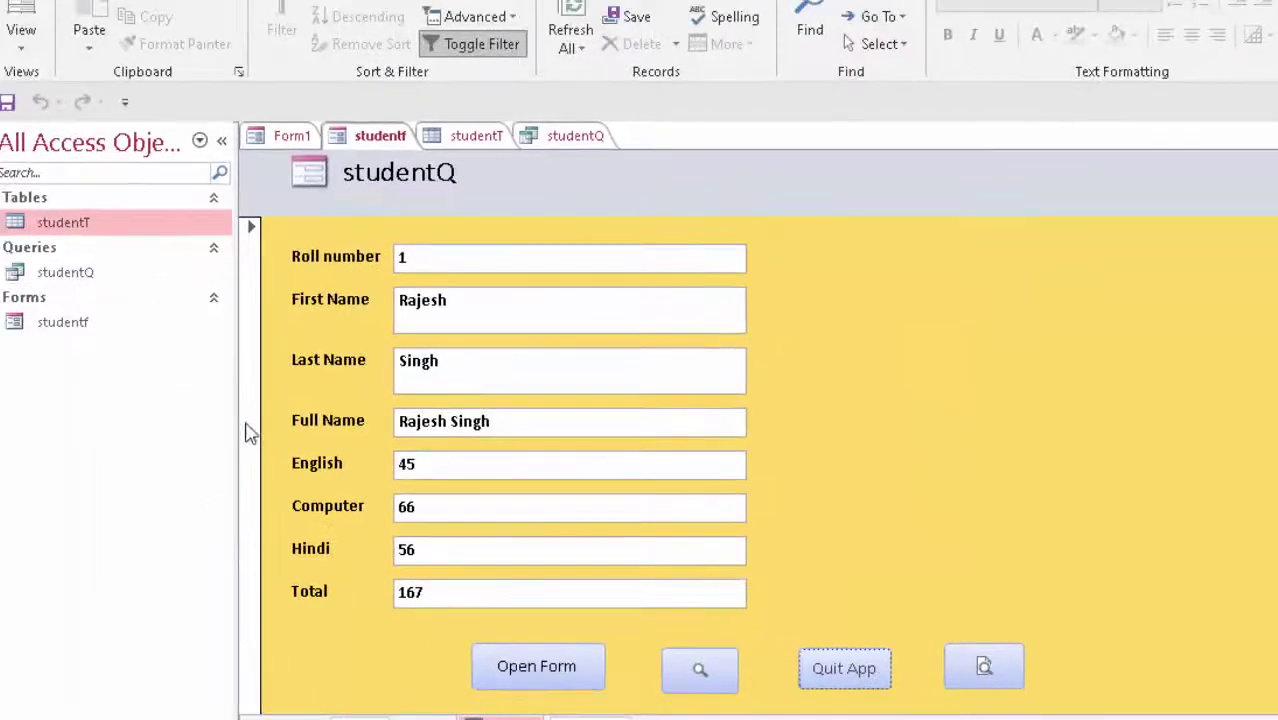
pyautogui.click(300, 137)
# Test Quit App and Print Form, dismissing the save prompt and Print dialog
pyautogui.click(494, 321)
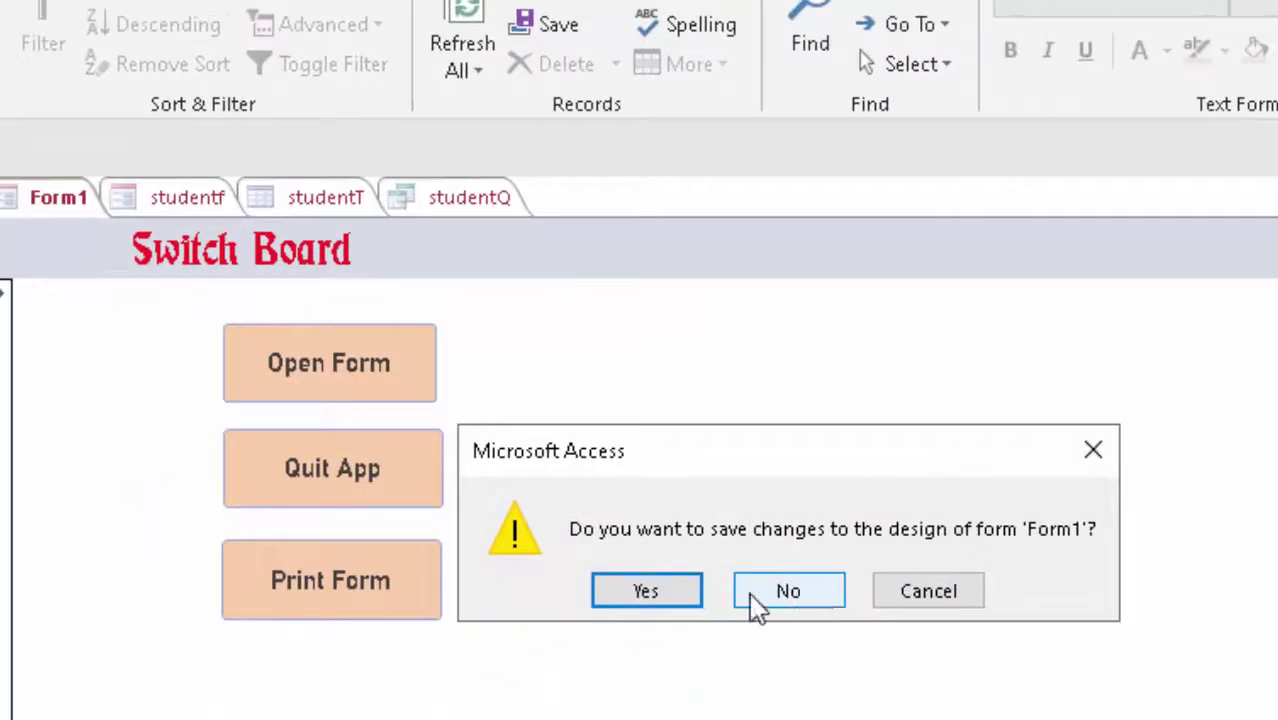
pyautogui.click(1088, 468)
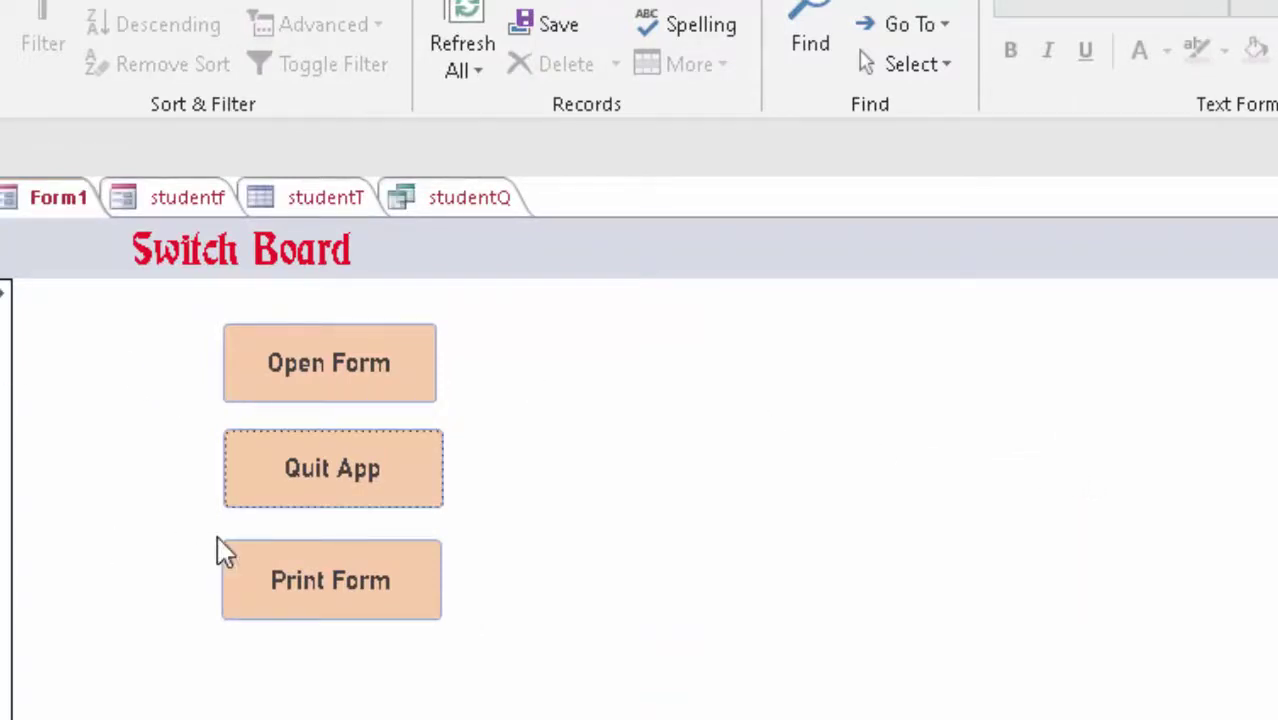
pyautogui.click(297, 582)
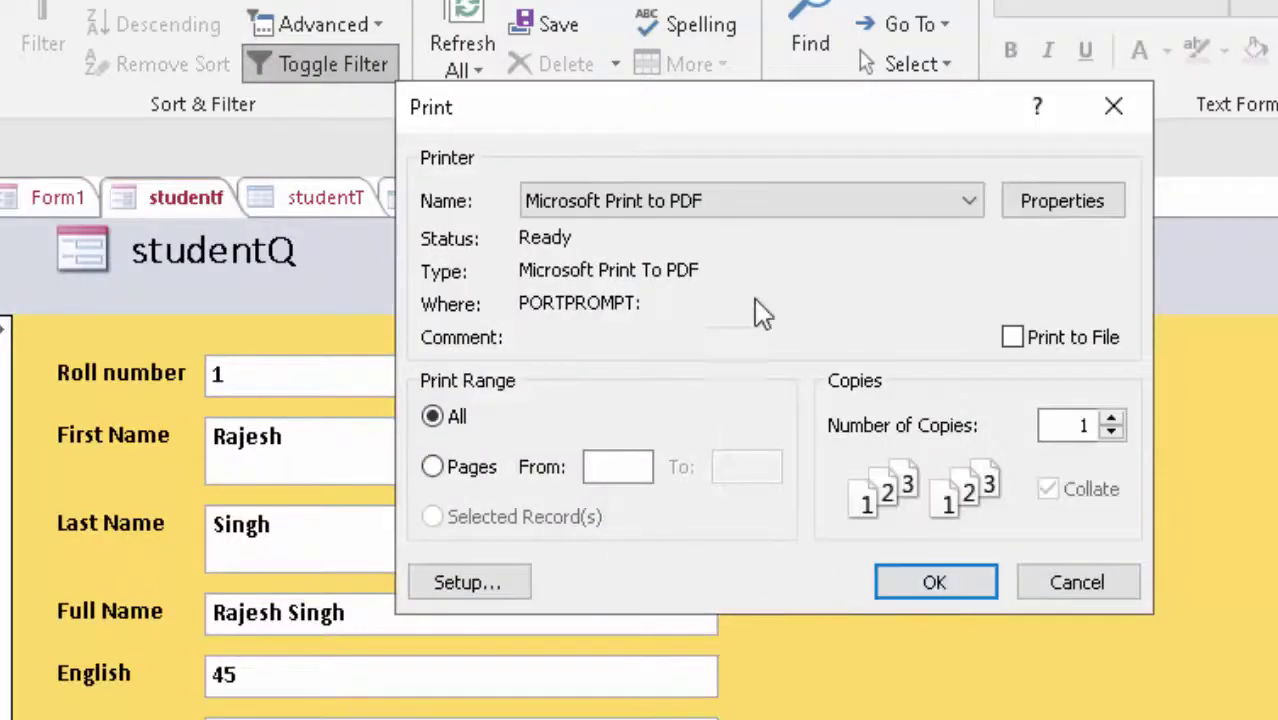
pyautogui.click(1113, 106)
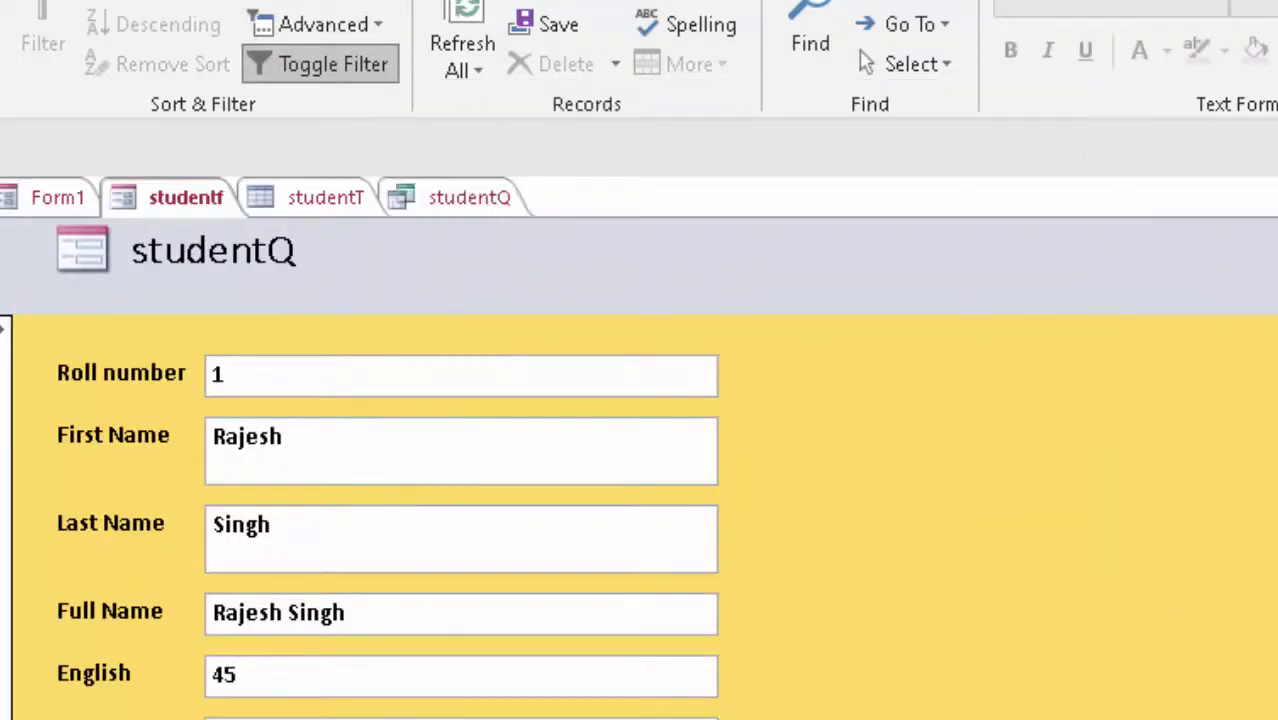